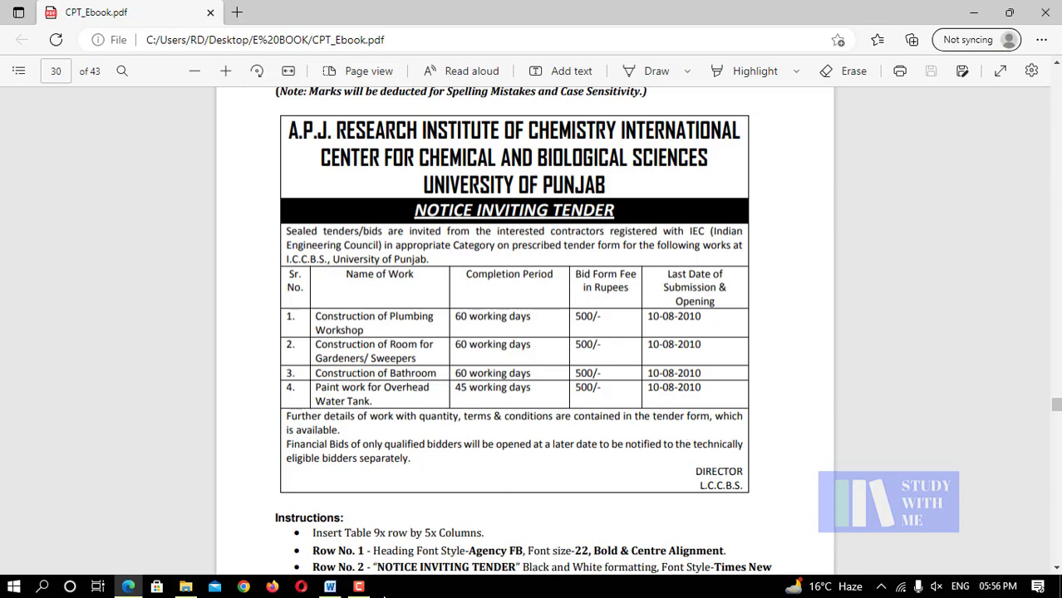
- Switch to the blank Word document and insert a table with 5 columns and 9 rows
mouse_move(330, 586)
click(337, 536)
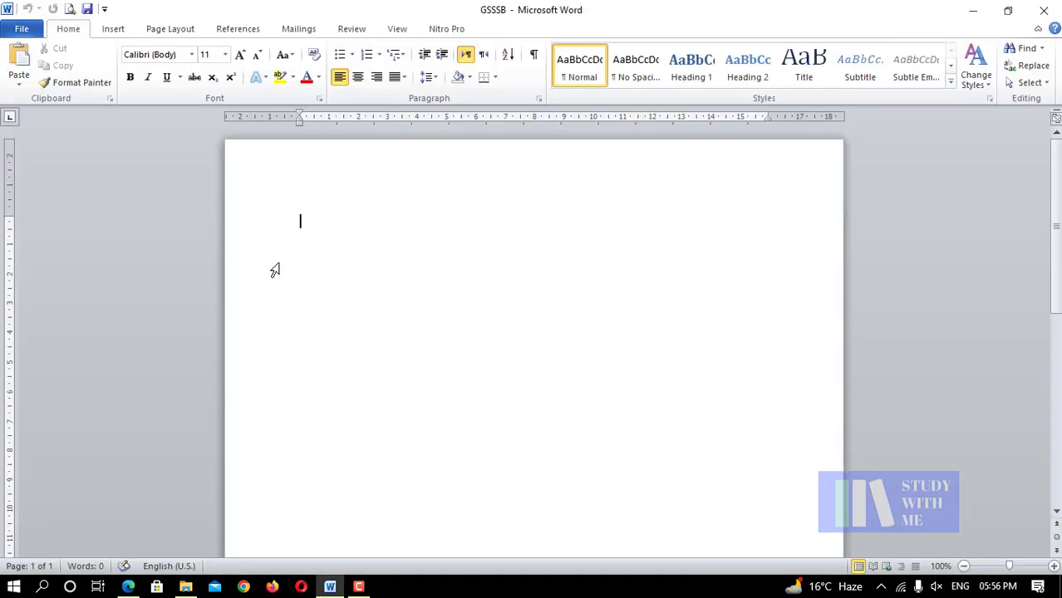
click(122, 29)
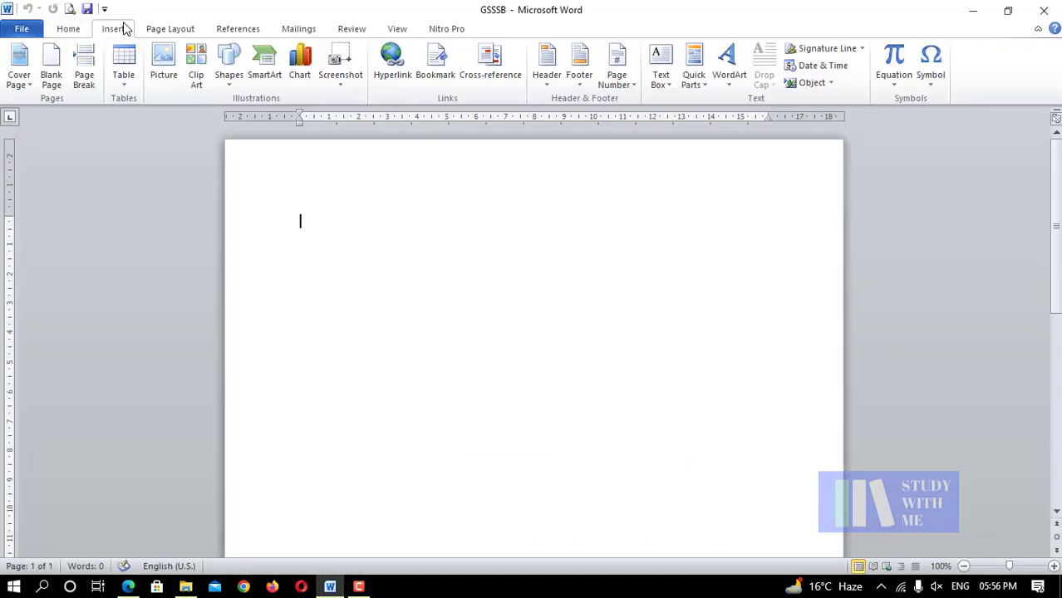
click(122, 90)
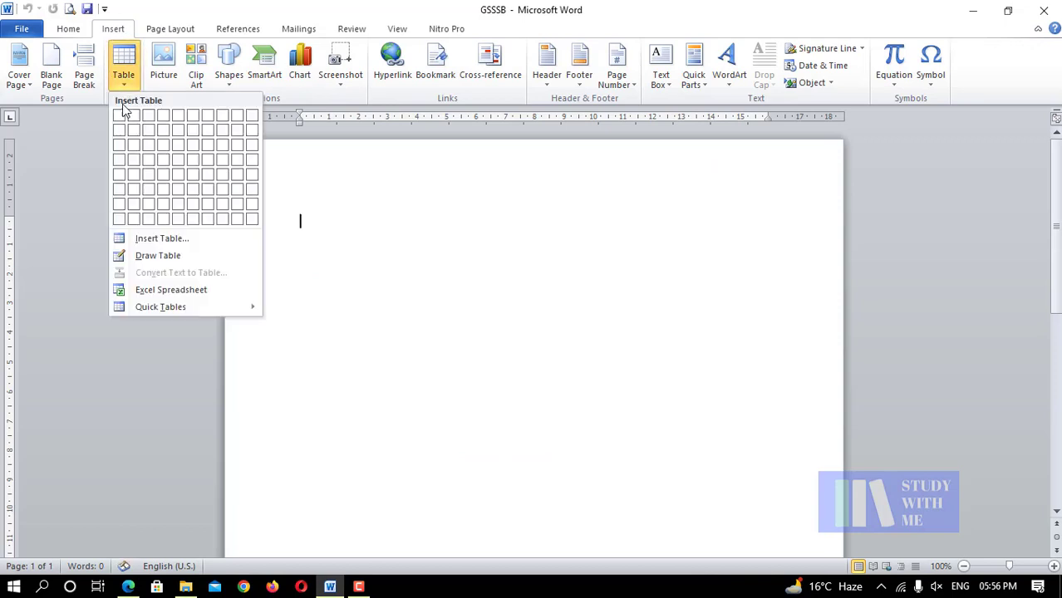
click(160, 240)
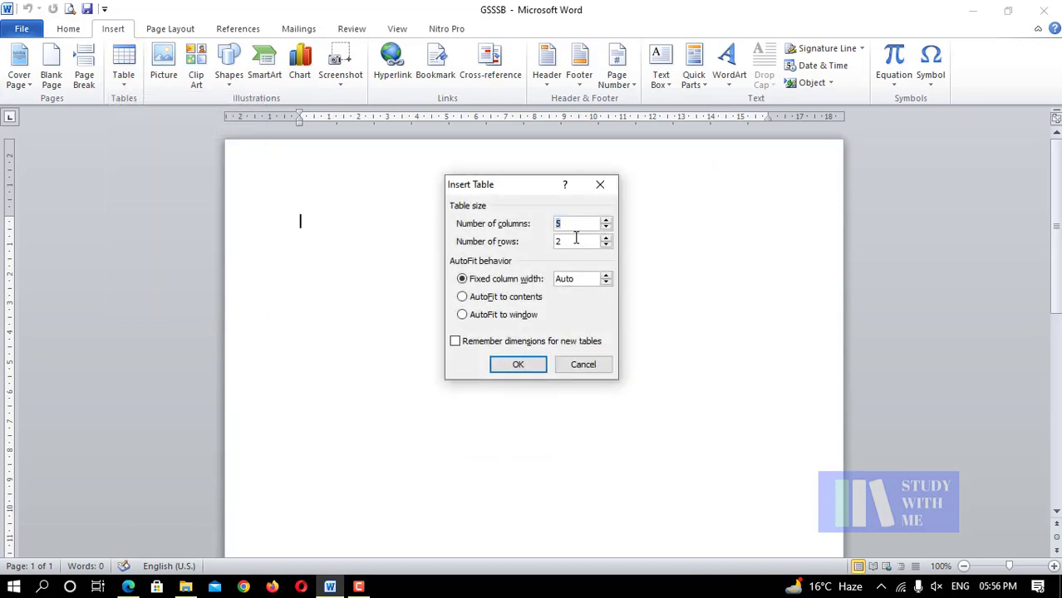
key(BackSpace)
text(9)
click(536, 364)
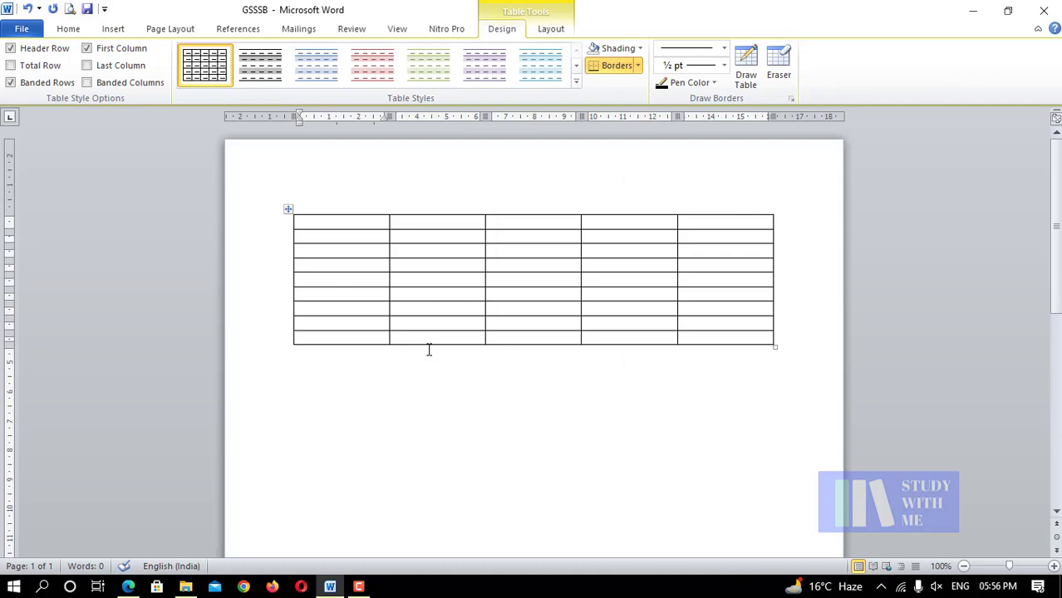
- Check the tender notice layout in the PDF and merge all five cells of the table's first row
key(alt+Tab)
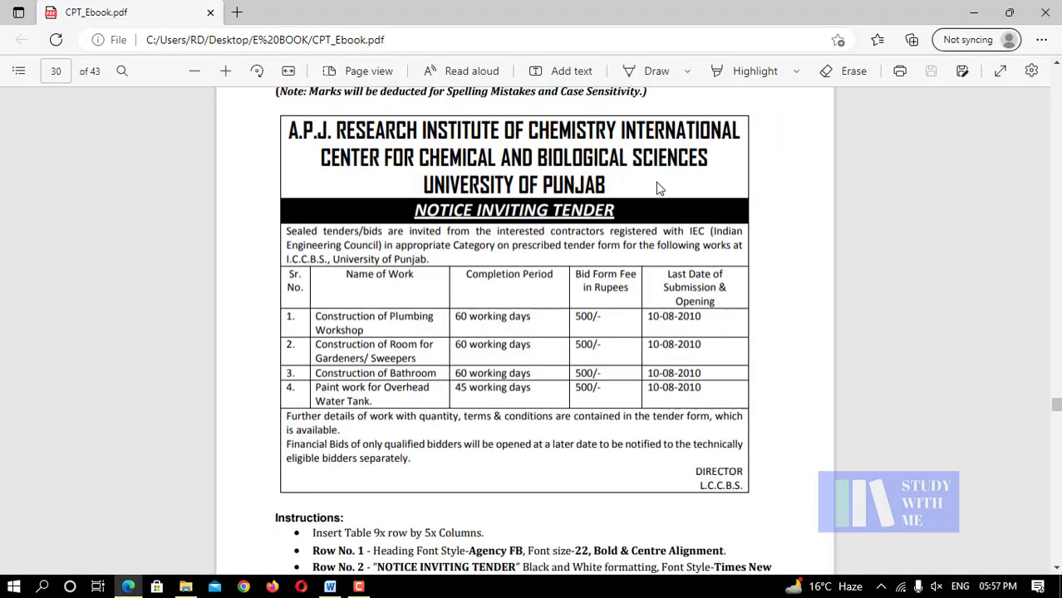
key(alt+Tab)
drag(383, 226, 684, 225)
right_click(684, 225)
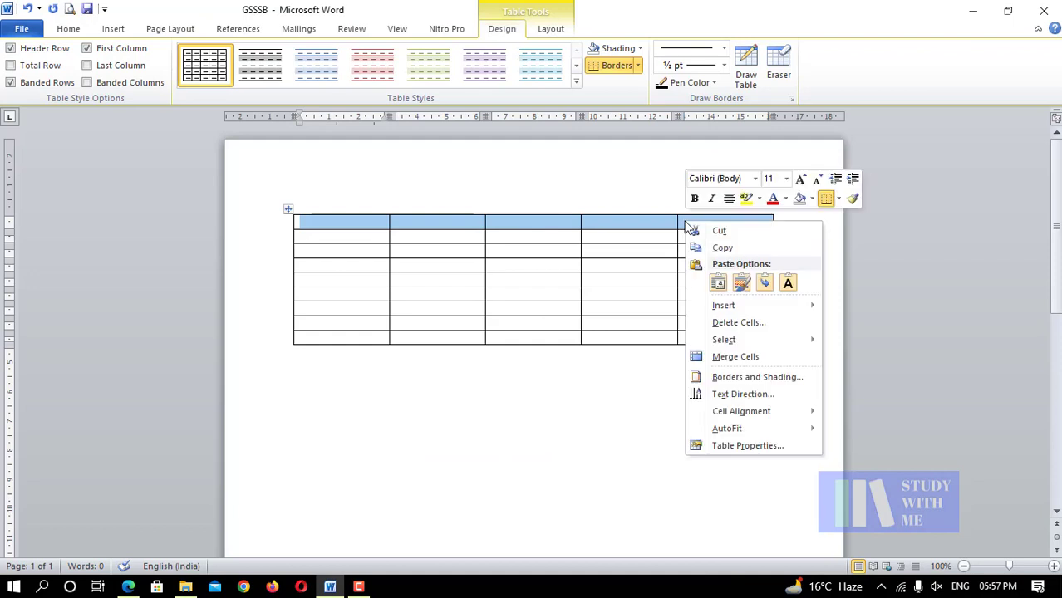
click(745, 360)
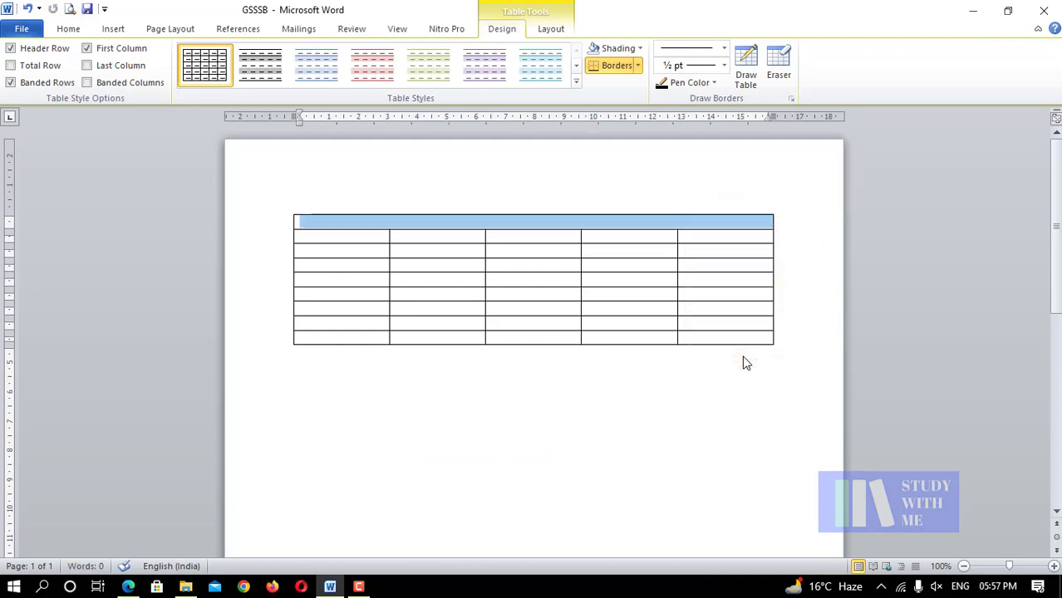
- Following the PDF instructions, format the merged first row as Agency FB, size 22, bold and centred
key(alt+Tab)
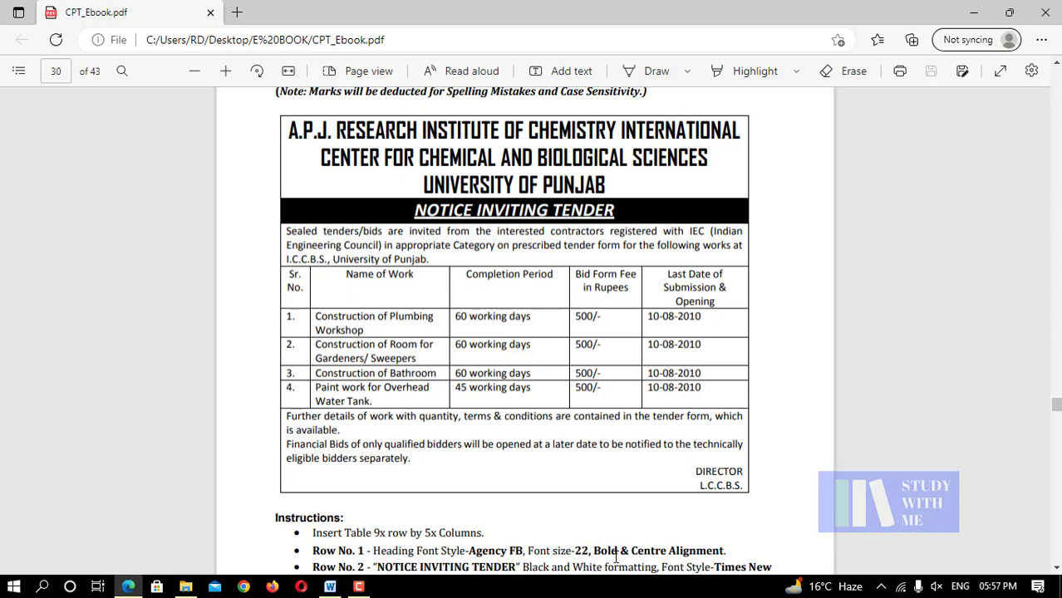
key(alt+Tab)
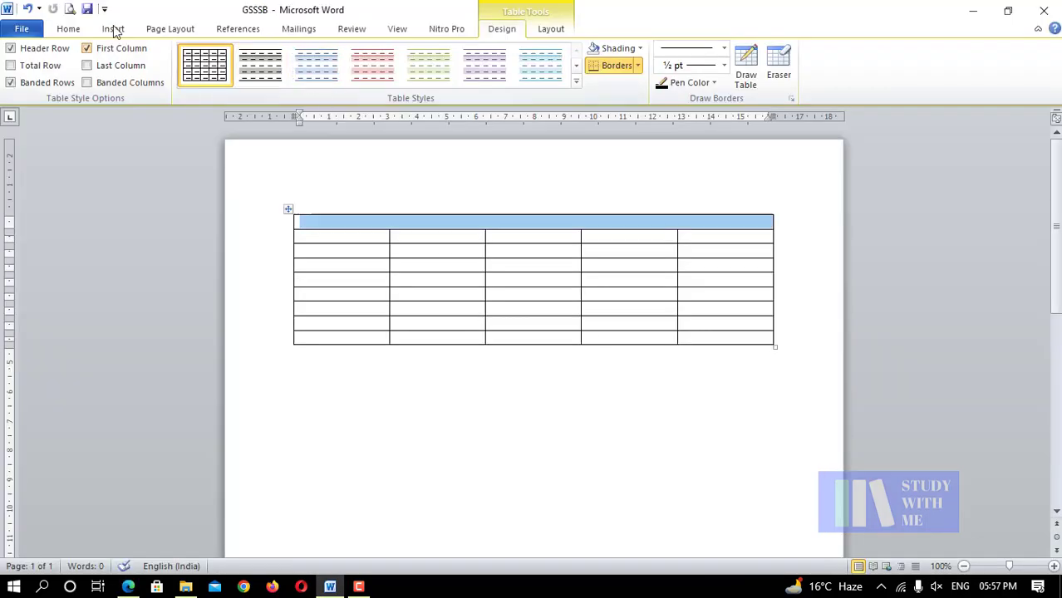
click(70, 30)
click(192, 54)
click(190, 181)
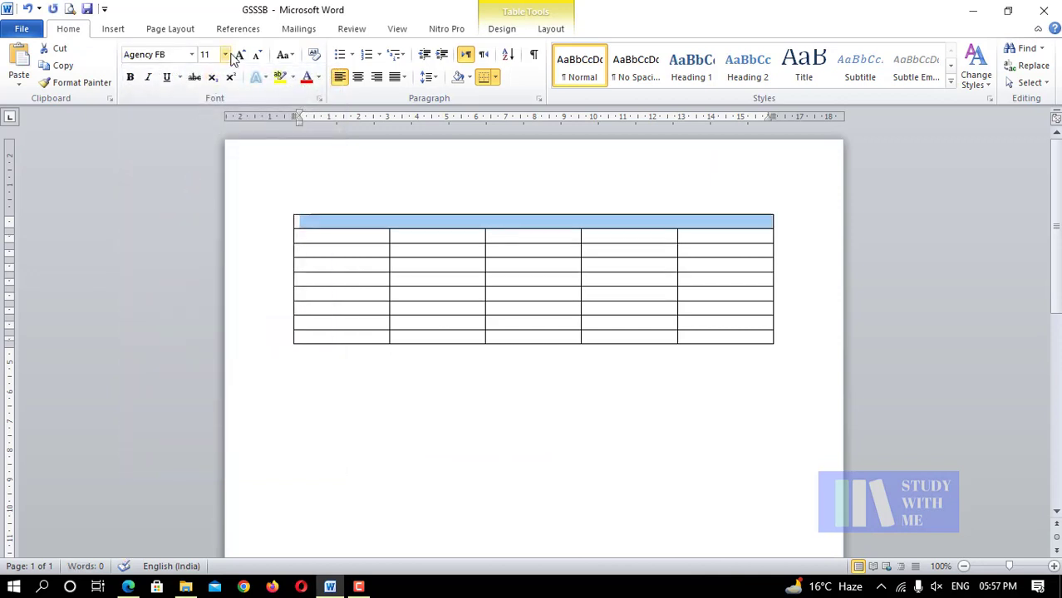
click(225, 54)
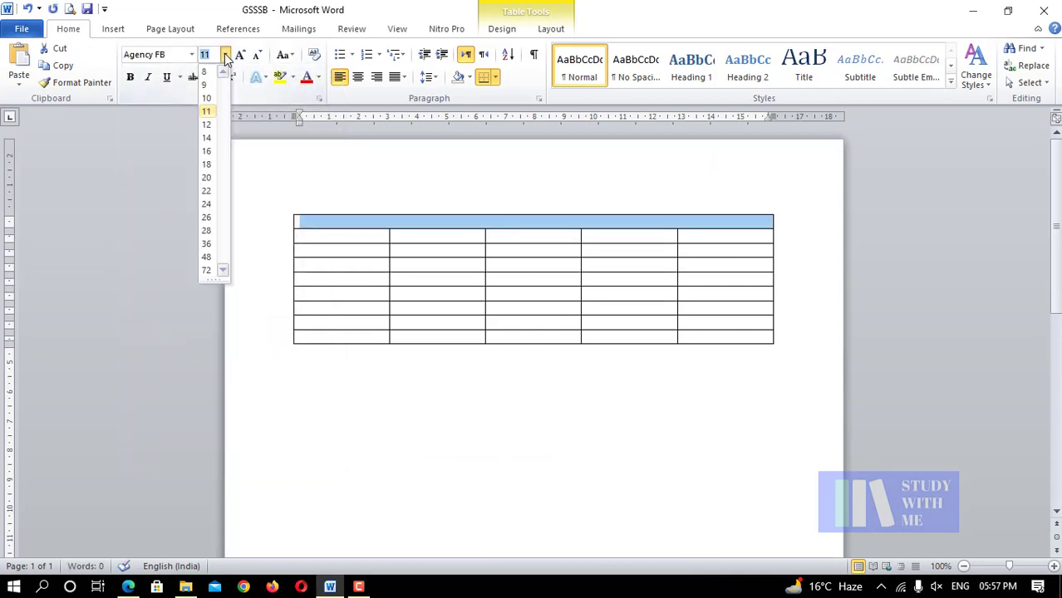
click(206, 191)
click(131, 79)
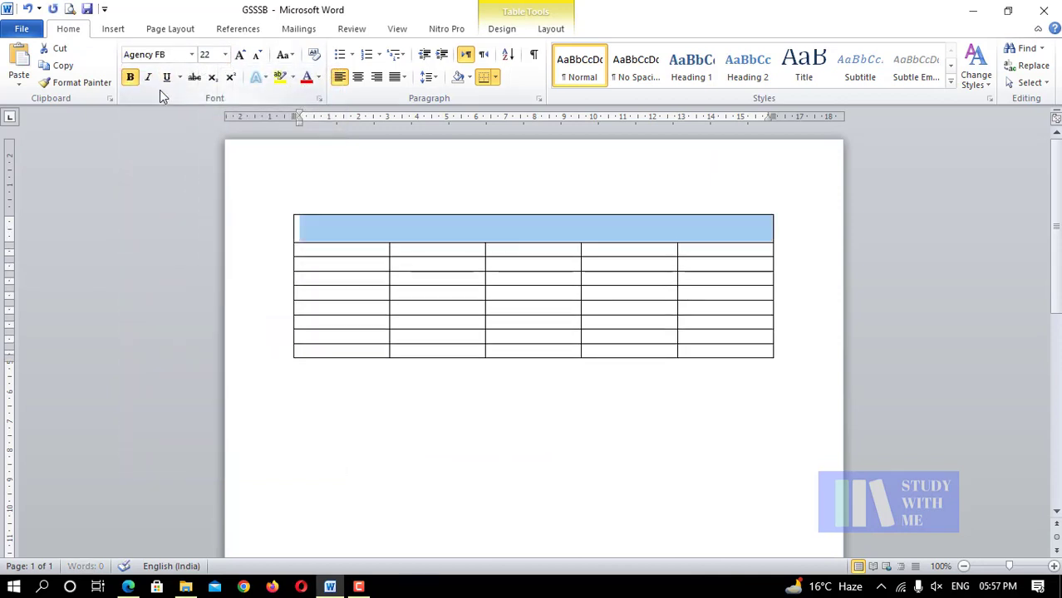
click(358, 76)
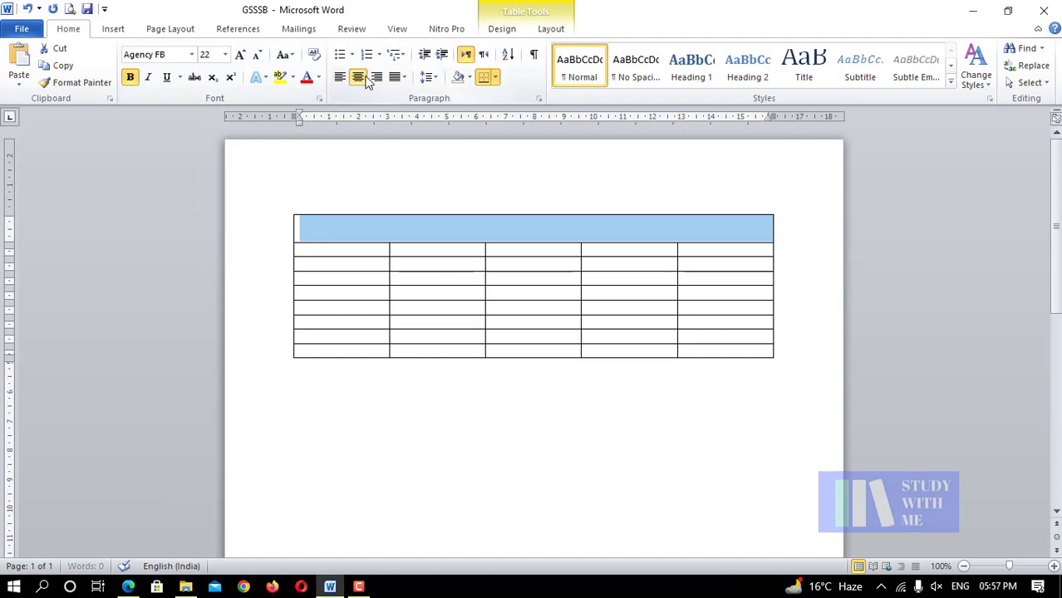
- Enter the heading text "A.P.J RESEARCH INSTITUTE OF CHEMISTRY INTERNATIONAL" in the first row, consulting the PDF for the wording
key(alt+Tab)
key(alt+Tab)
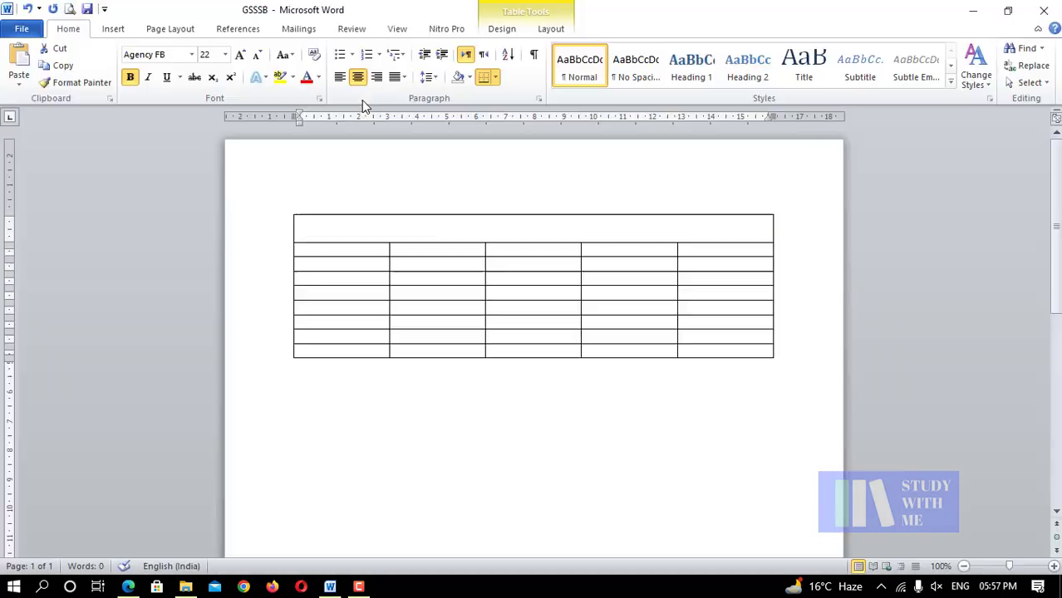
click(372, 229)
text(A.P)
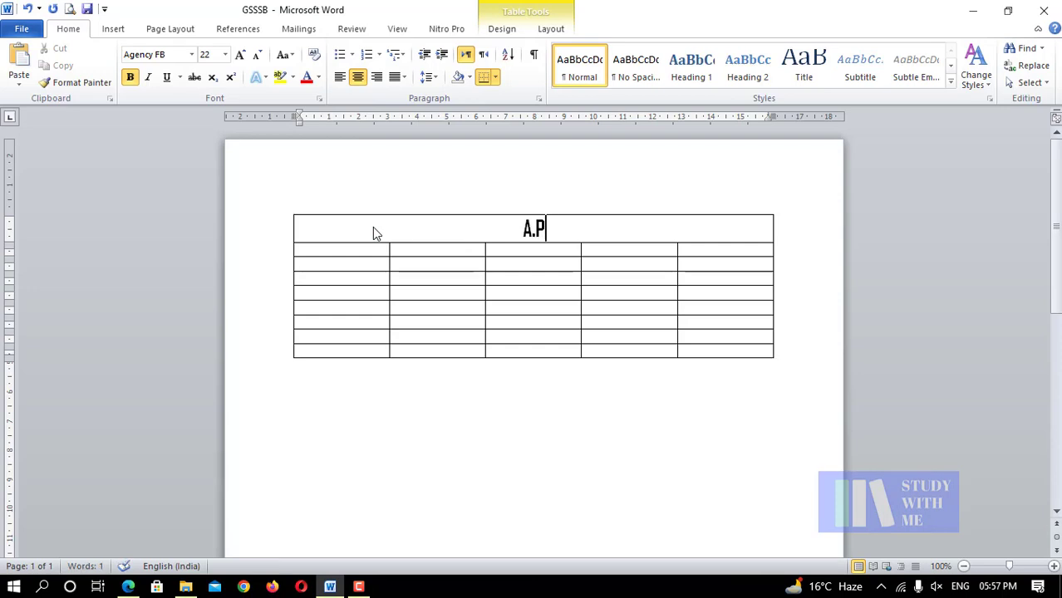
text(.J)
key(alt+Tab)
key(alt+Tab)
text(RESEARCH INST)
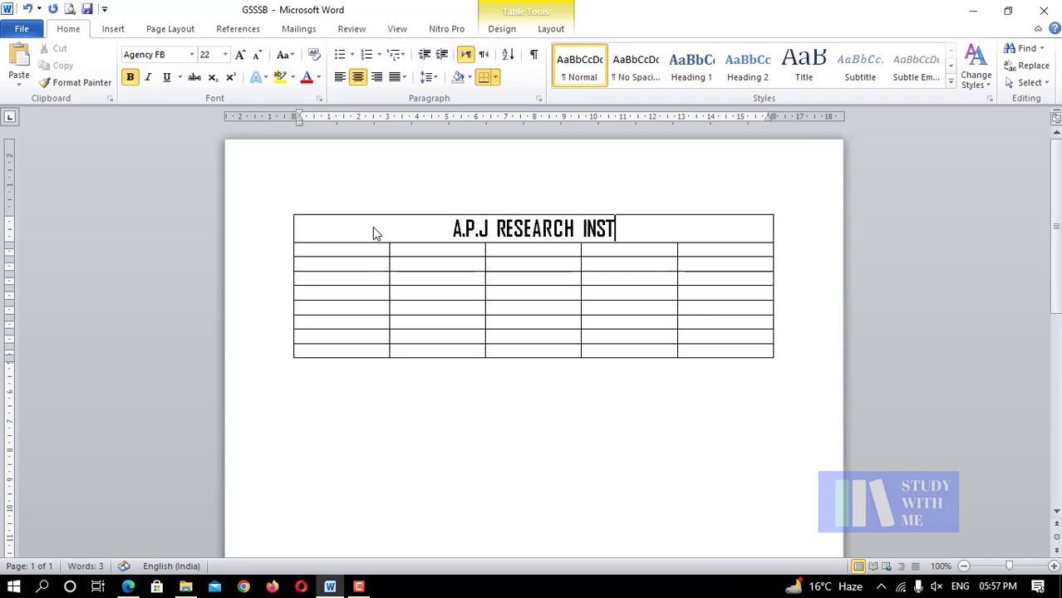
text(ITUTE OF CHEMISTRY )
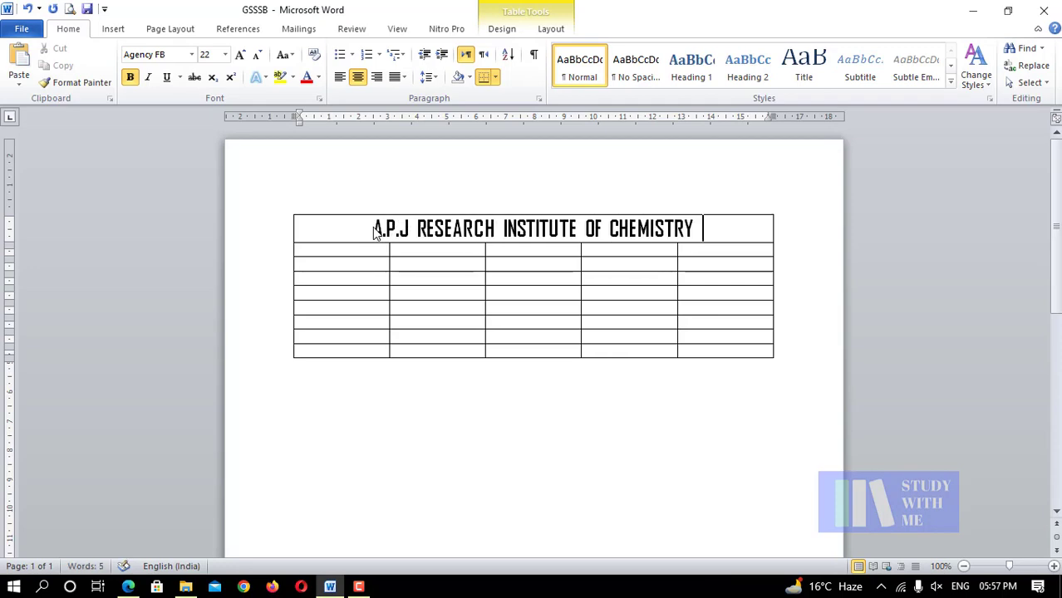
text(INTERNATIONAL)
- Continue the first-row heading with "CENTRE FOR CHEMICAL AND BIOMEDICAL SCIENCES", consulting the PDF for the wording
key(alt+Tab)
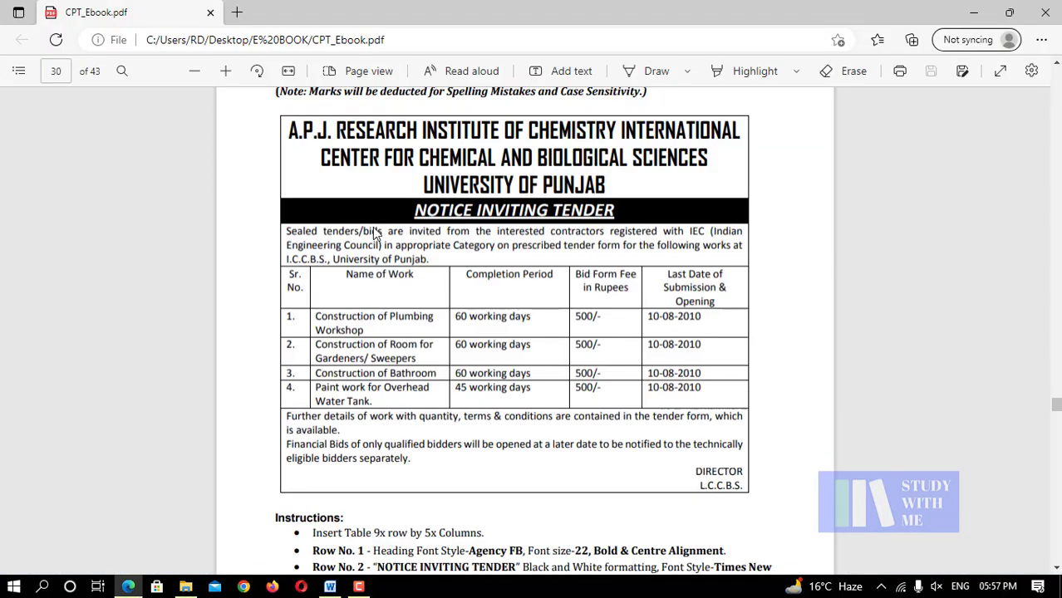
key(alt+Tab)
text(CENTRE F)
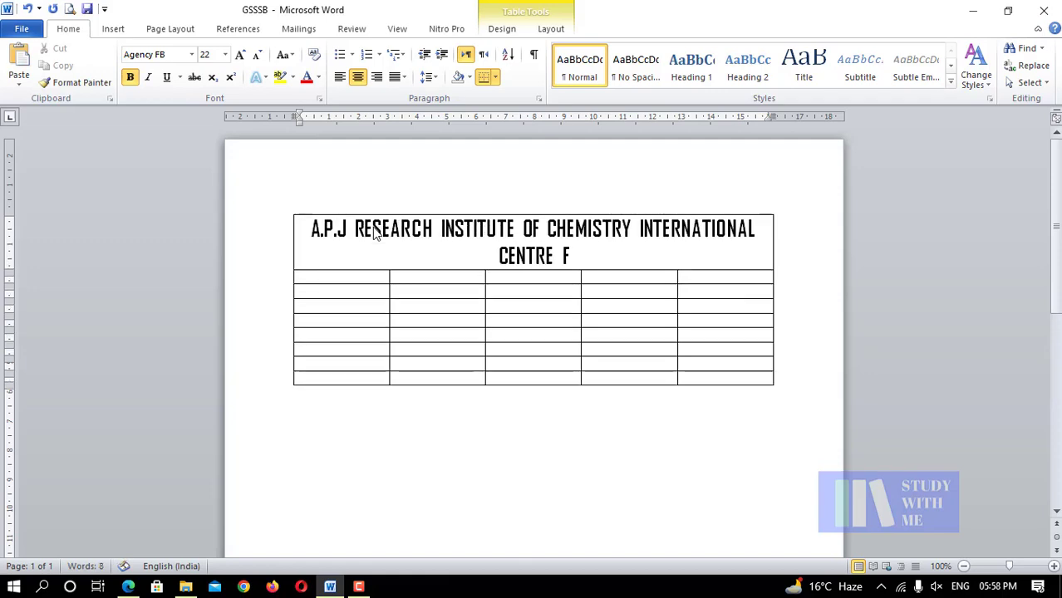
text(OR CHEMICAL)
key(alt+Tab)
key(alt+Tab)
text(AND BIOMEDI)
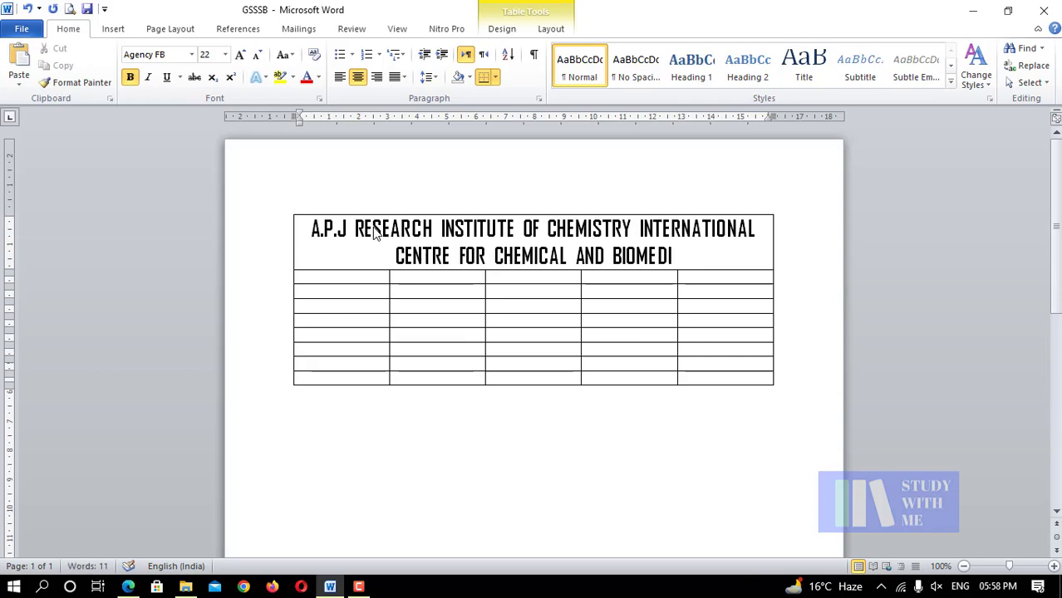
text(CAL SCIENCES)
- Complete the first-row heading with "UNIVERSITY OF PUNJAB" and compare it with the PDF sample
key(alt+Tab)
key(alt+Tab)
text(UNIVERSITY OF PUNJ)
key(alt+Tab)
key(alt+Tab)
text(AB)
key(alt+Tab)
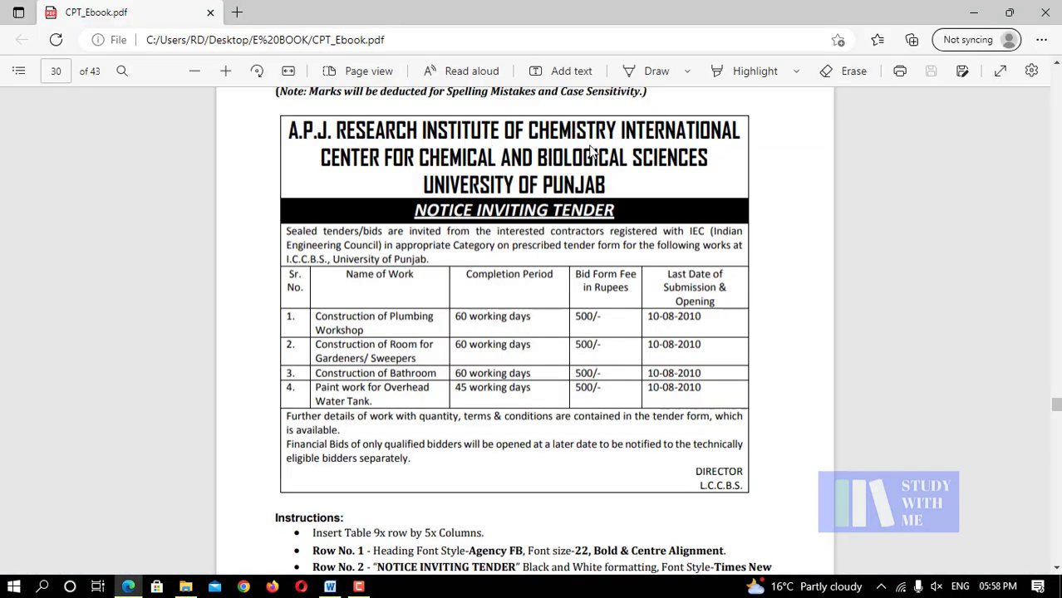
key(alt+Tab)
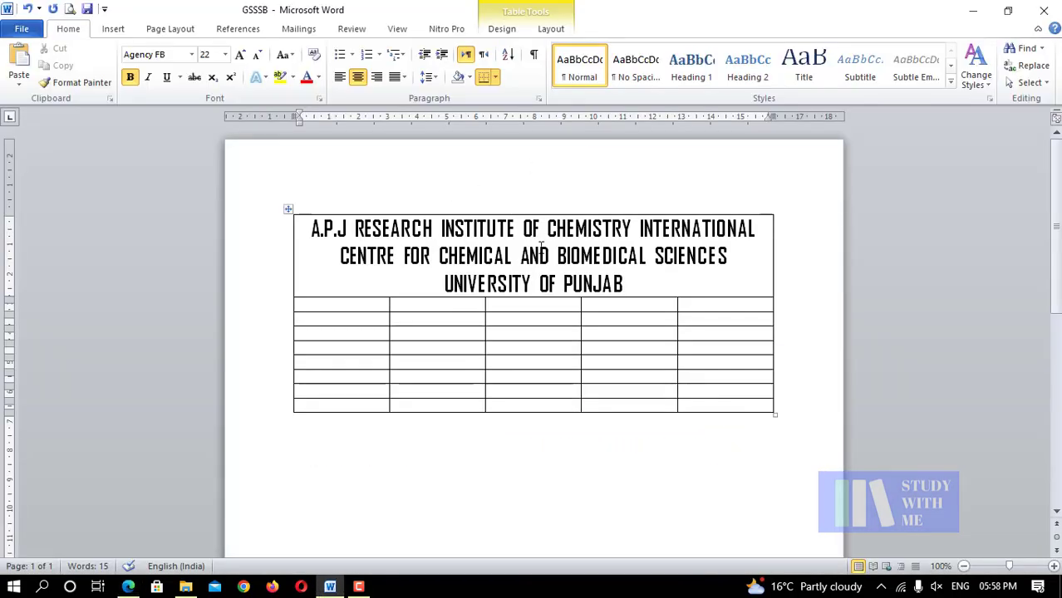
- Read the Row No. 2 instructions in the PDF and merge all five cells of the table's second row
key(alt+Tab)
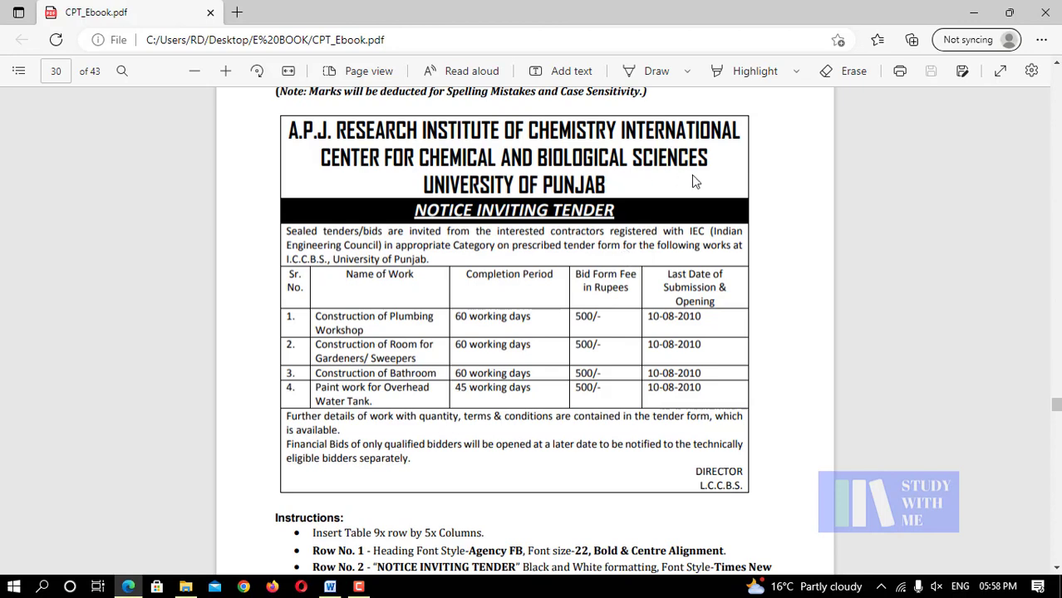
key(alt+Tab)
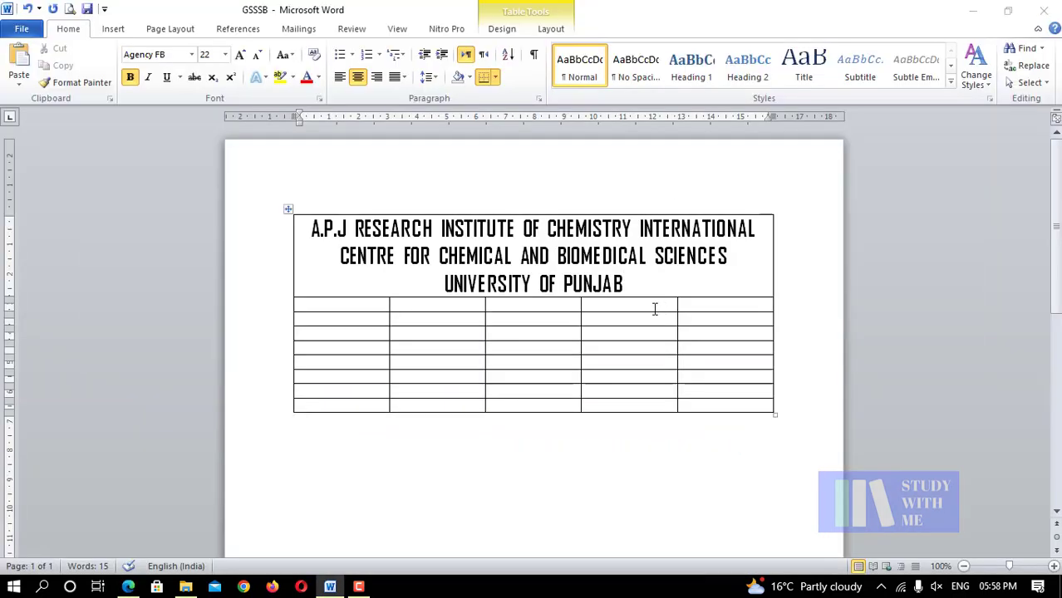
key(alt+Tab)
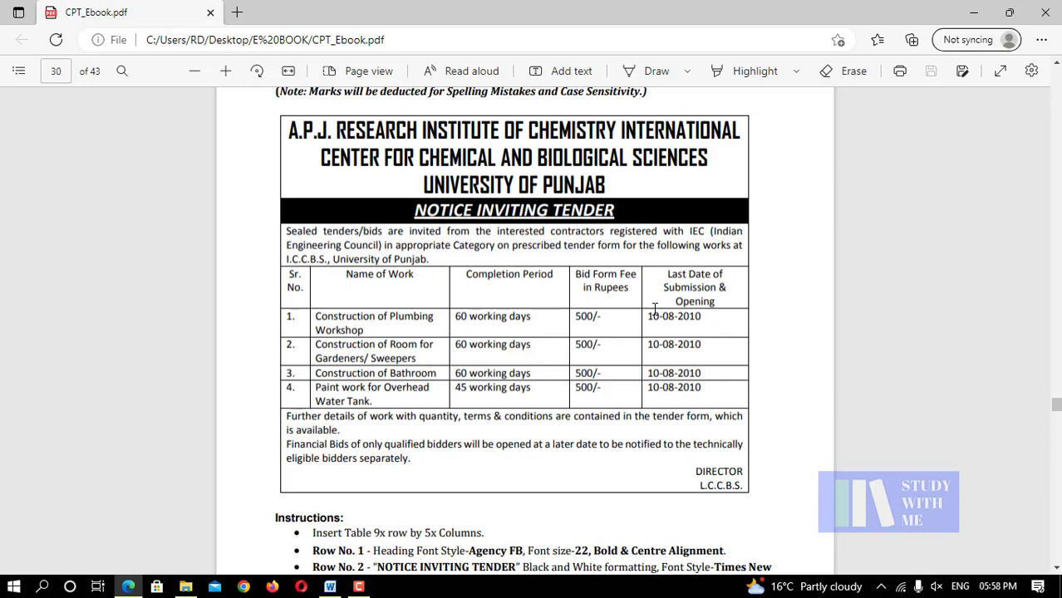
scroll(597, 284, down, 1)
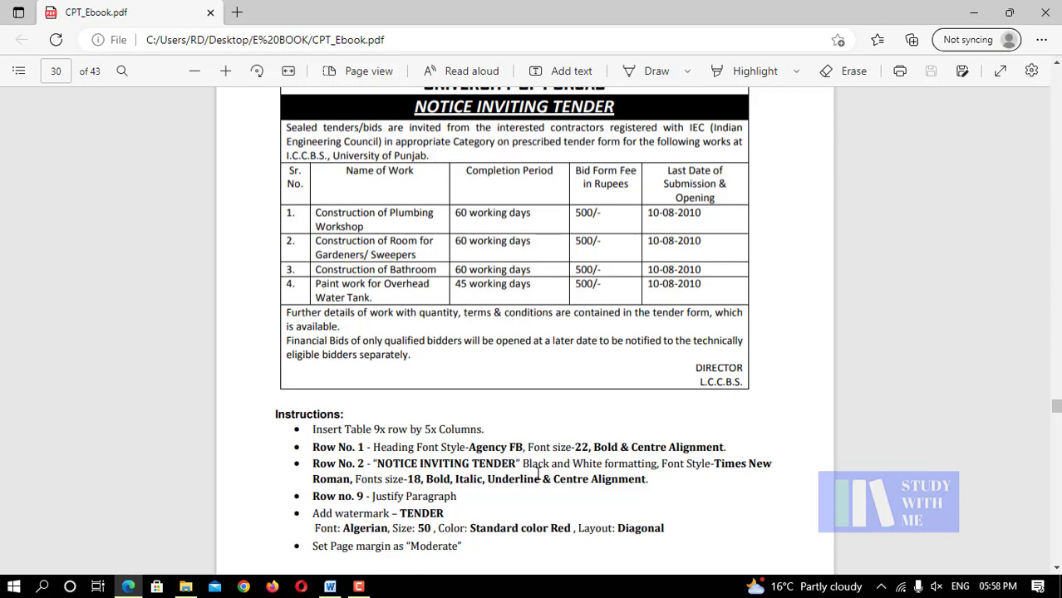
key(alt+Tab)
drag(301, 304, 688, 306)
right_click(688, 308)
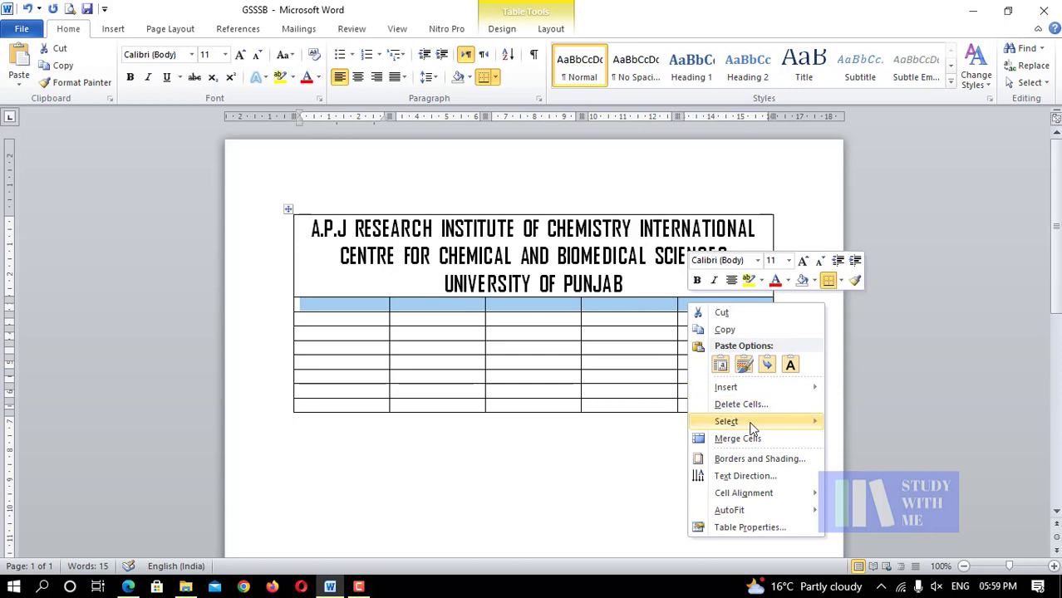
click(738, 438)
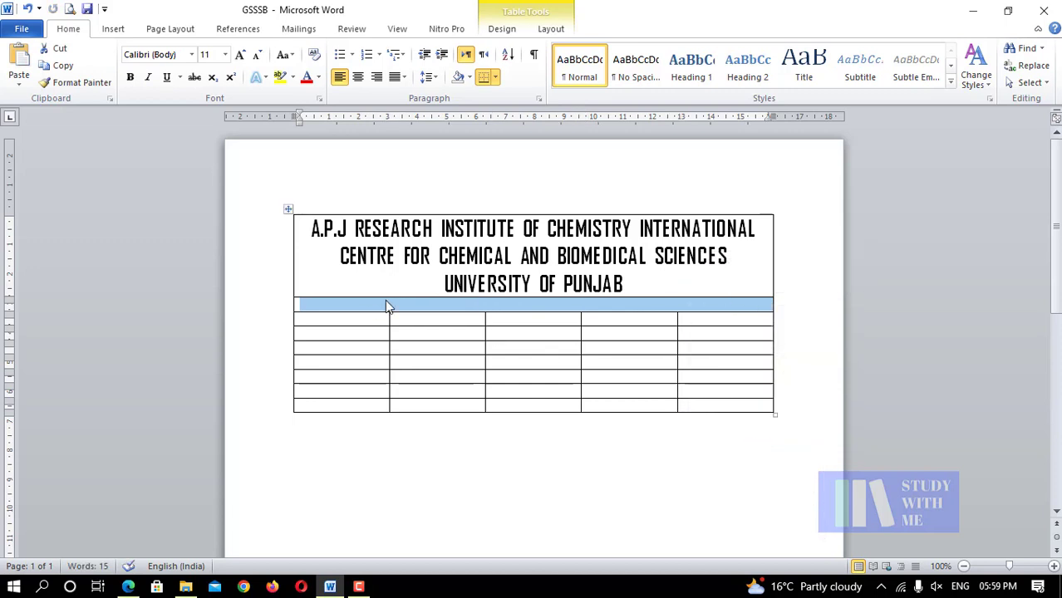
- Format the merged second row as Times New Roman, size 18, bold, italic, underlined and centred
click(387, 306)
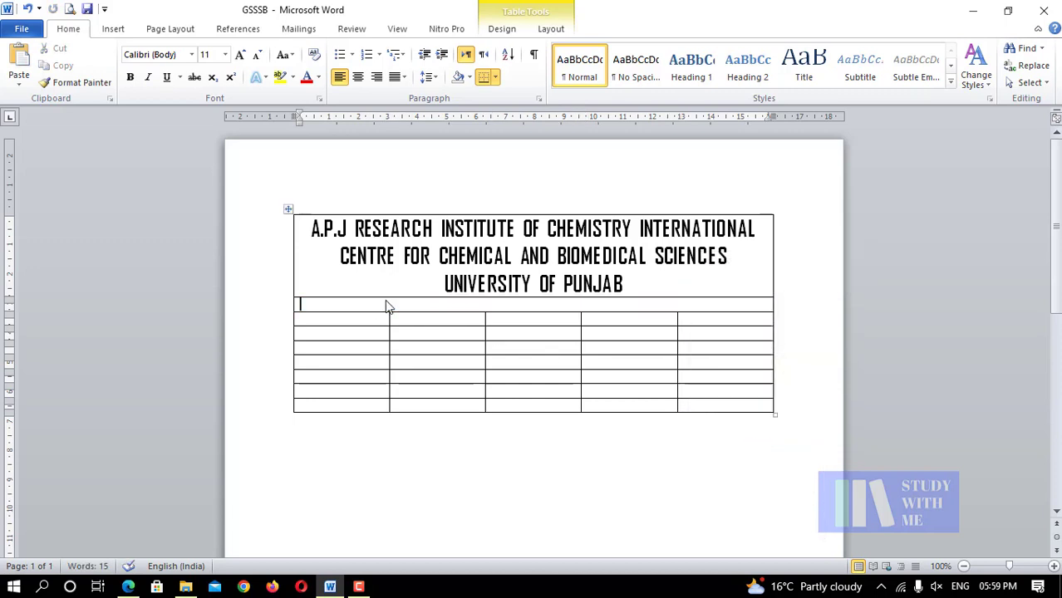
click(196, 55)
click(185, 135)
click(225, 55)
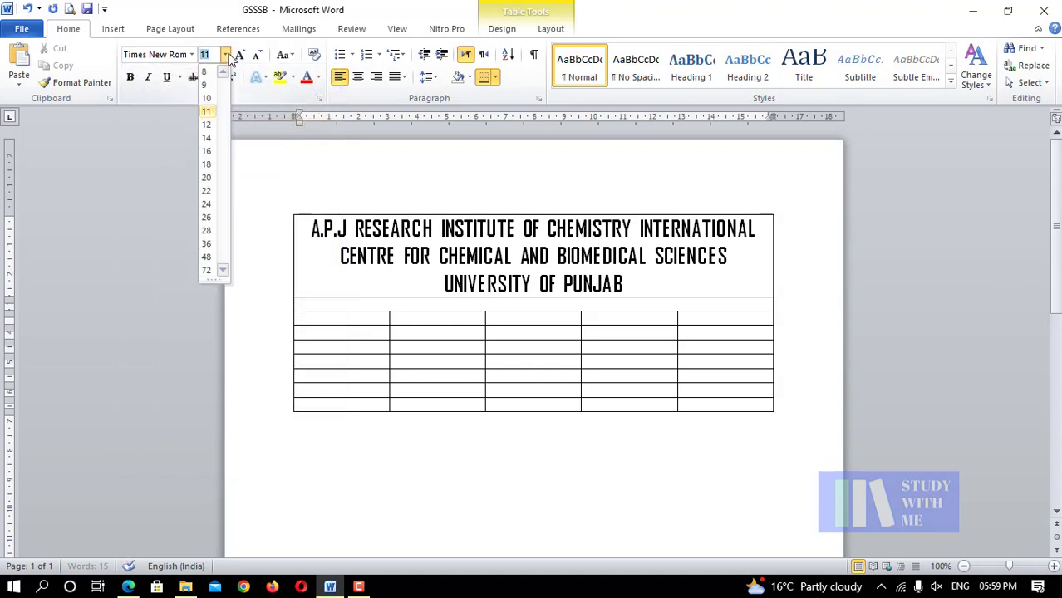
click(208, 164)
click(131, 77)
click(149, 77)
click(167, 78)
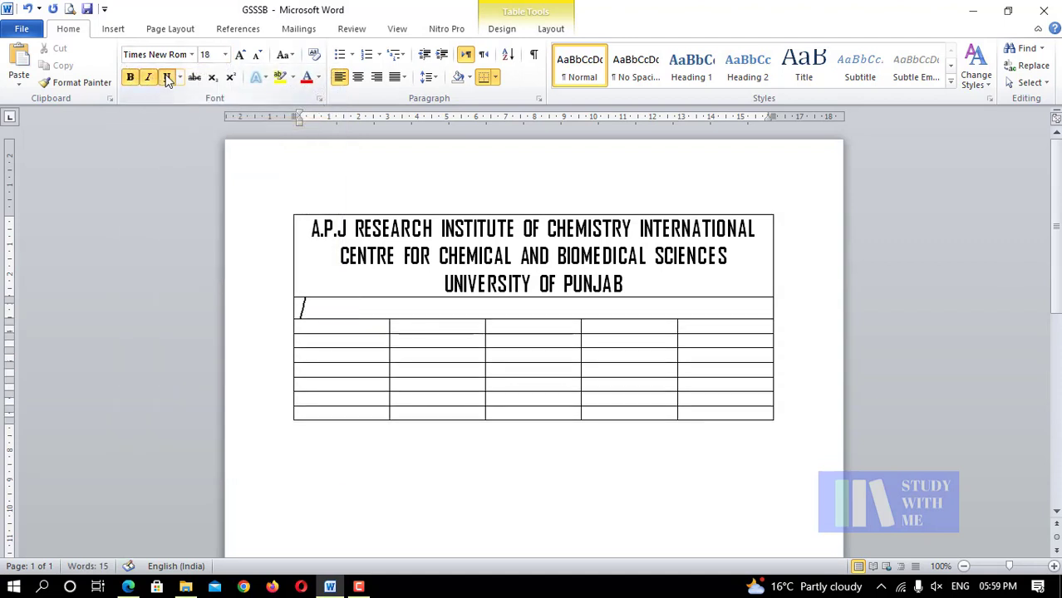
click(359, 79)
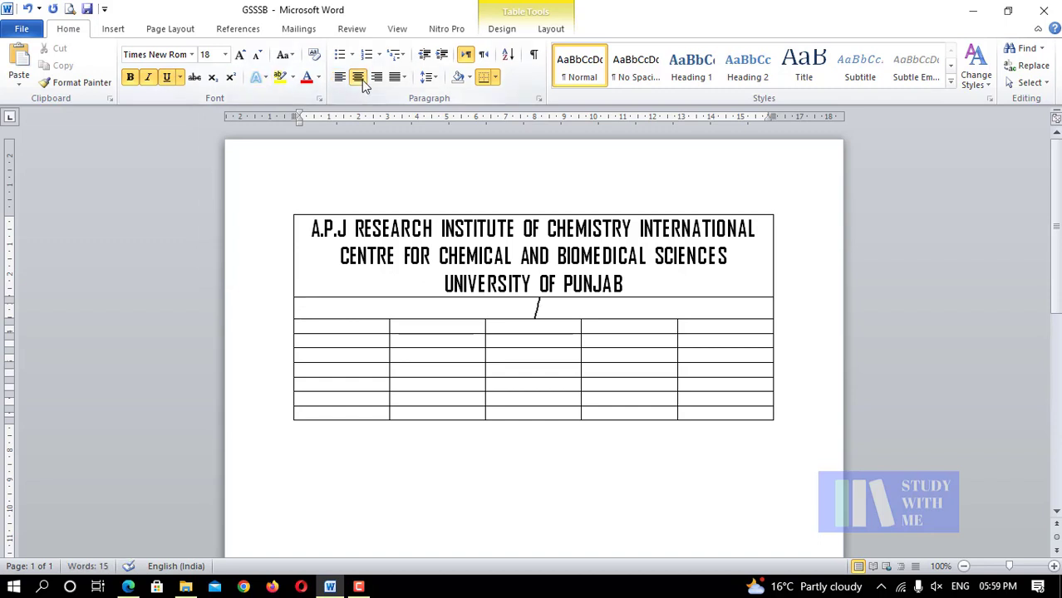
- Enter "NOTICE INVITING TENDER" in the merged second row
text(NOTICE)
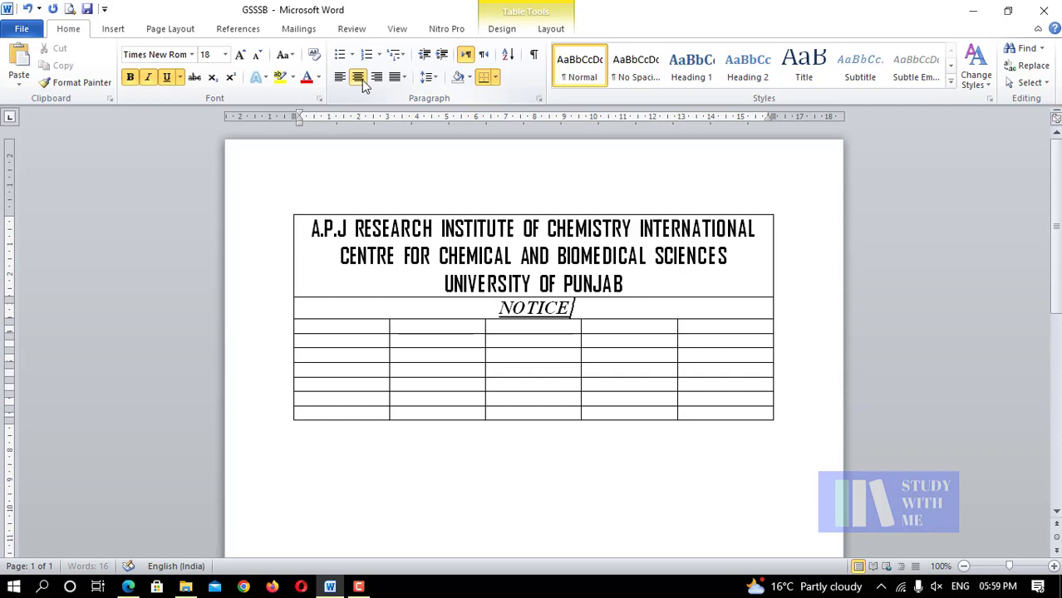
text( INVITI)
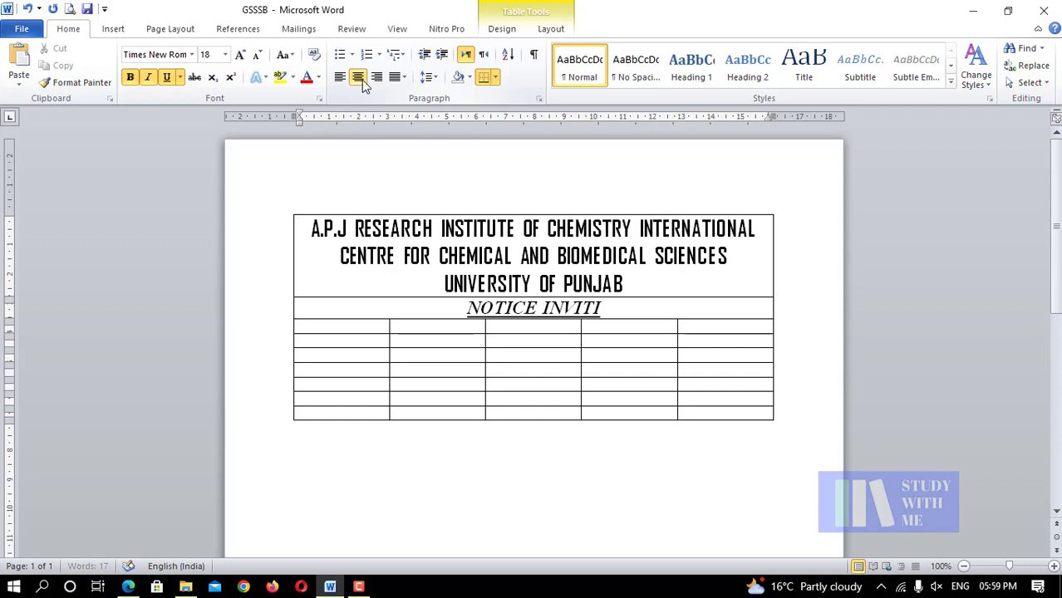
text(NG TENDER)
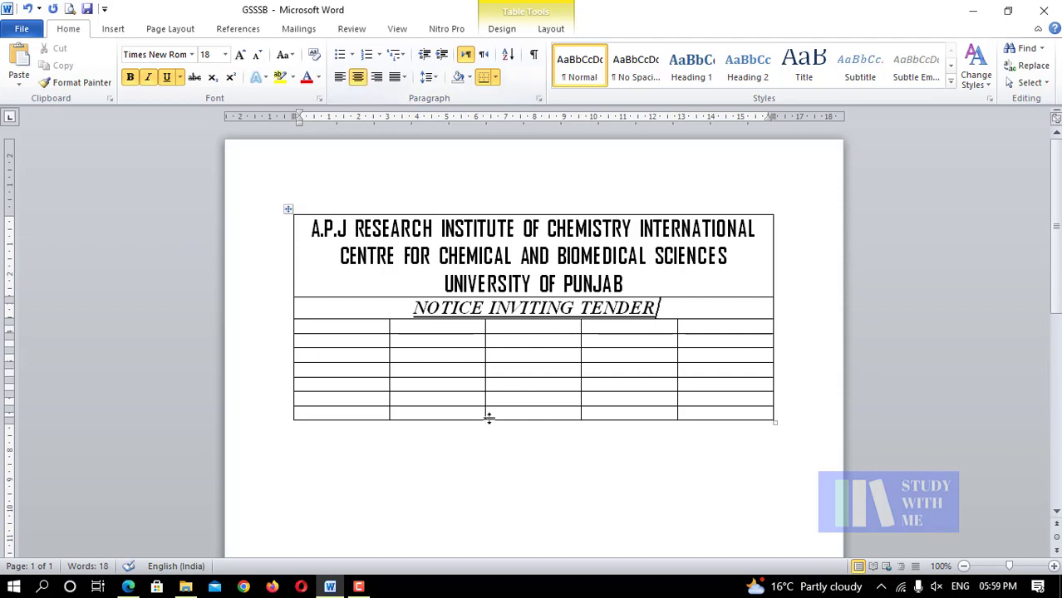
- Shade the "NOTICE INVITING TENDER" row black
click(496, 449)
click(407, 314)
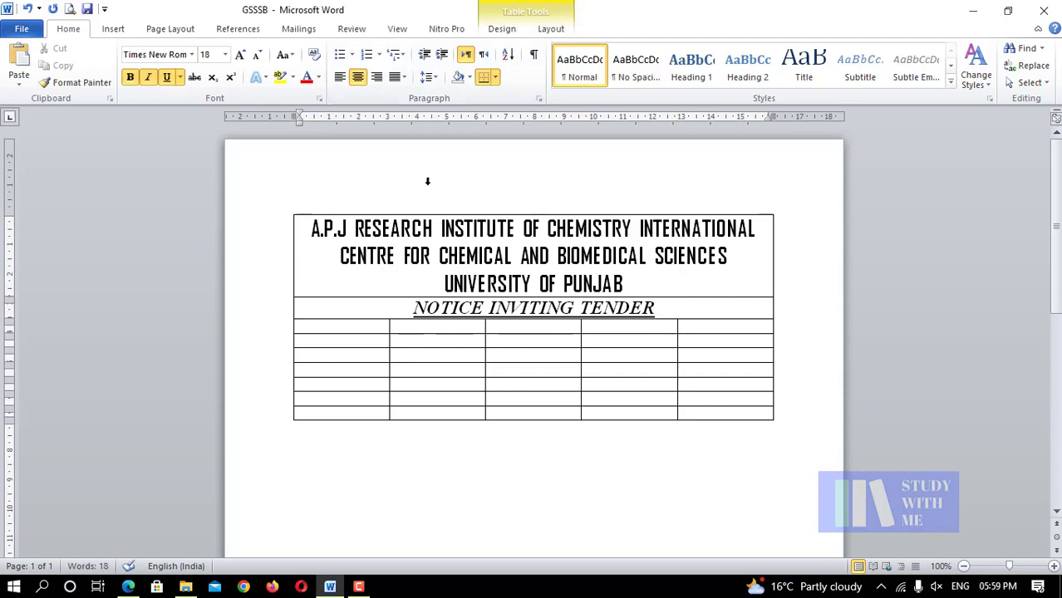
click(470, 77)
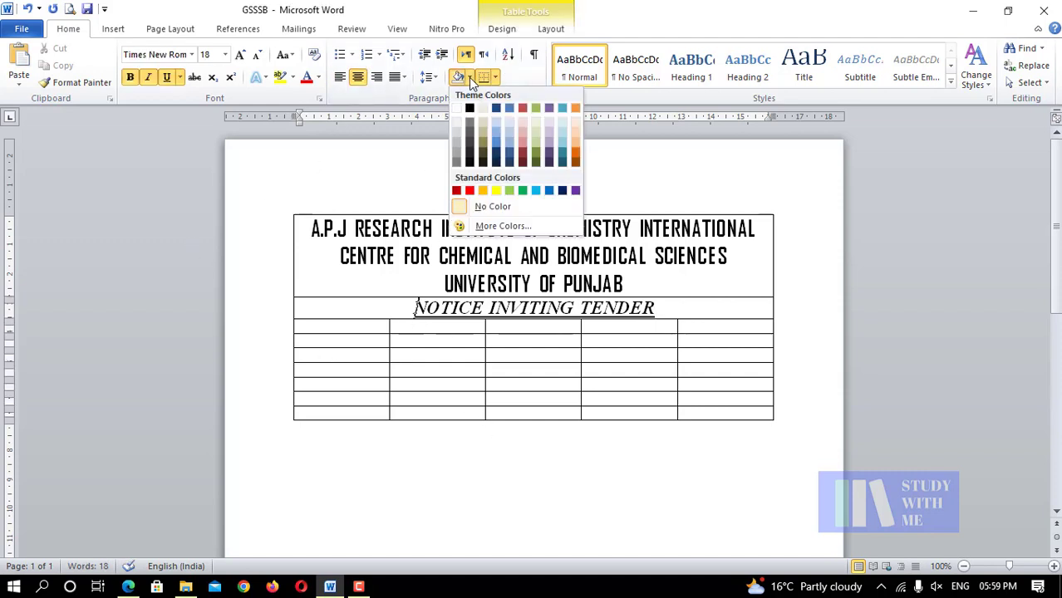
click(468, 108)
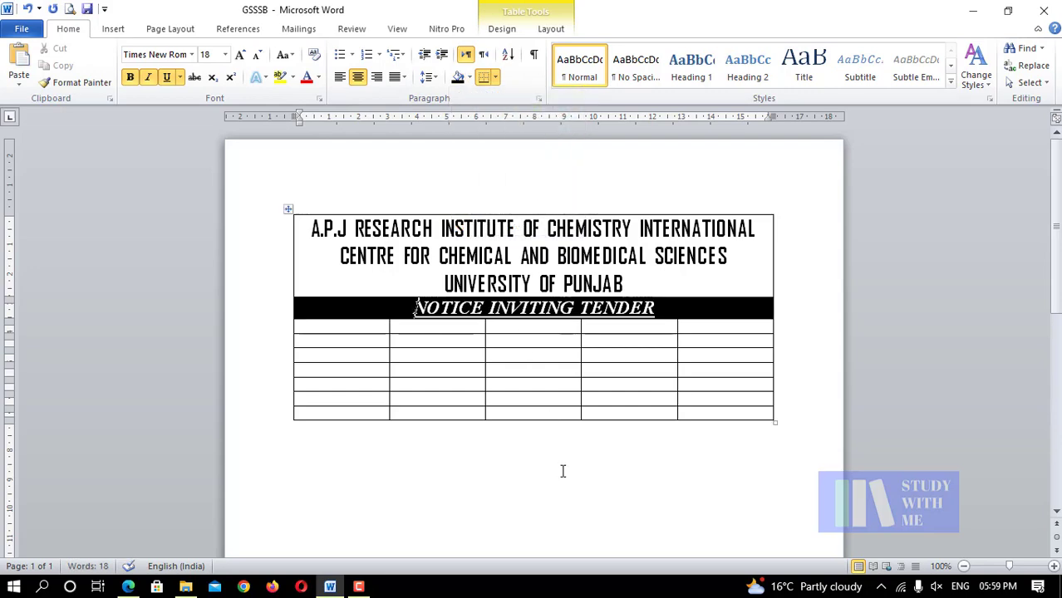
- Check the third row's layout in the PDF and merge all five cells of the table's third row
key(alt+Tab)
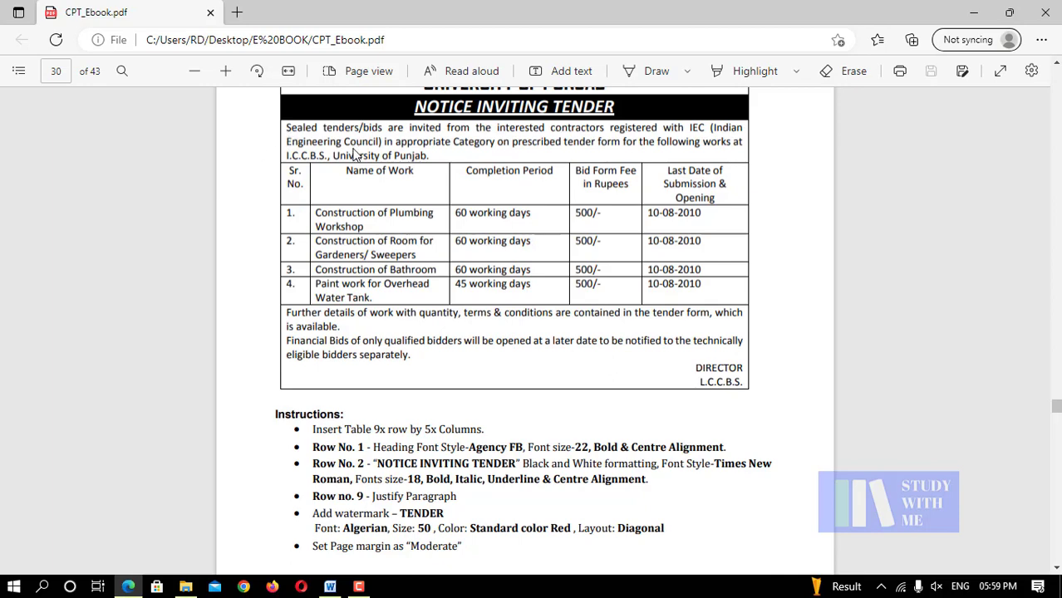
key(alt+Tab)
drag(379, 327, 713, 326)
right_click(715, 332)
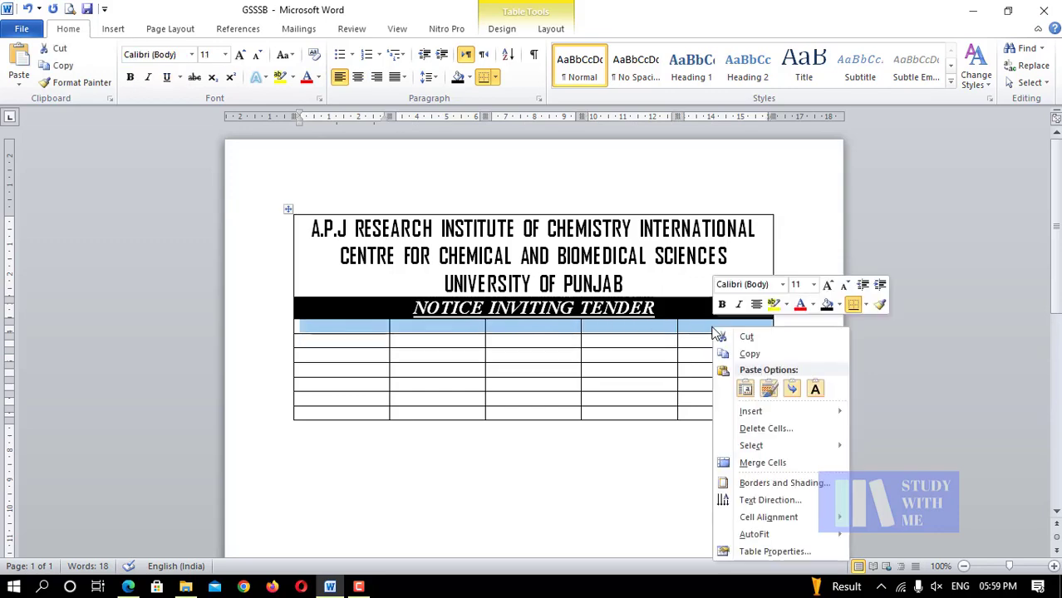
click(752, 462)
- Begin the merged third row's paragraph with "Sealed tenders/bids are invited from", consulting the PDF for the wording
key(alt+Tab)
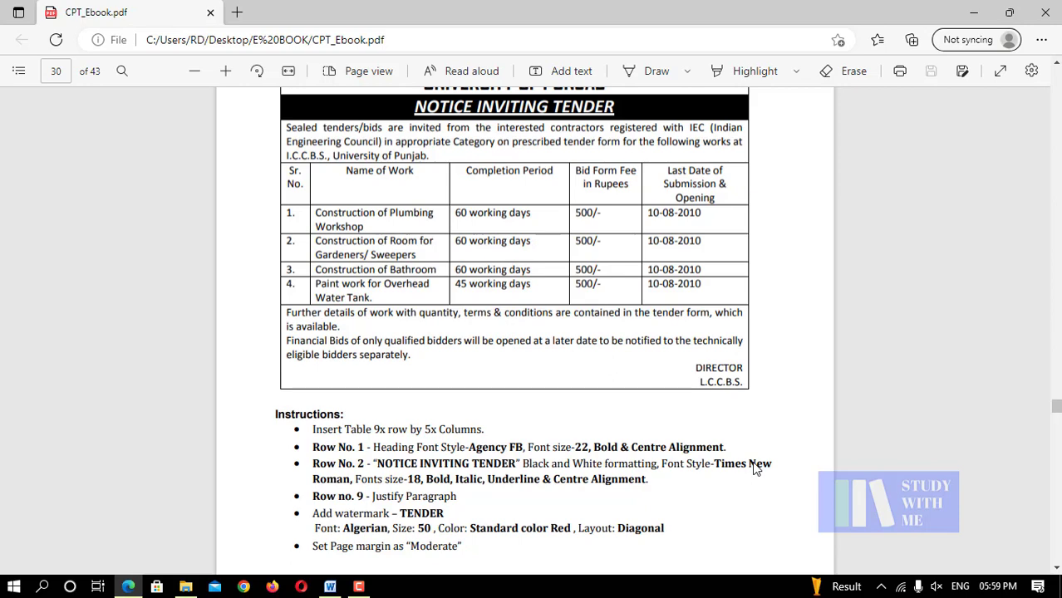
key(alt+Tab)
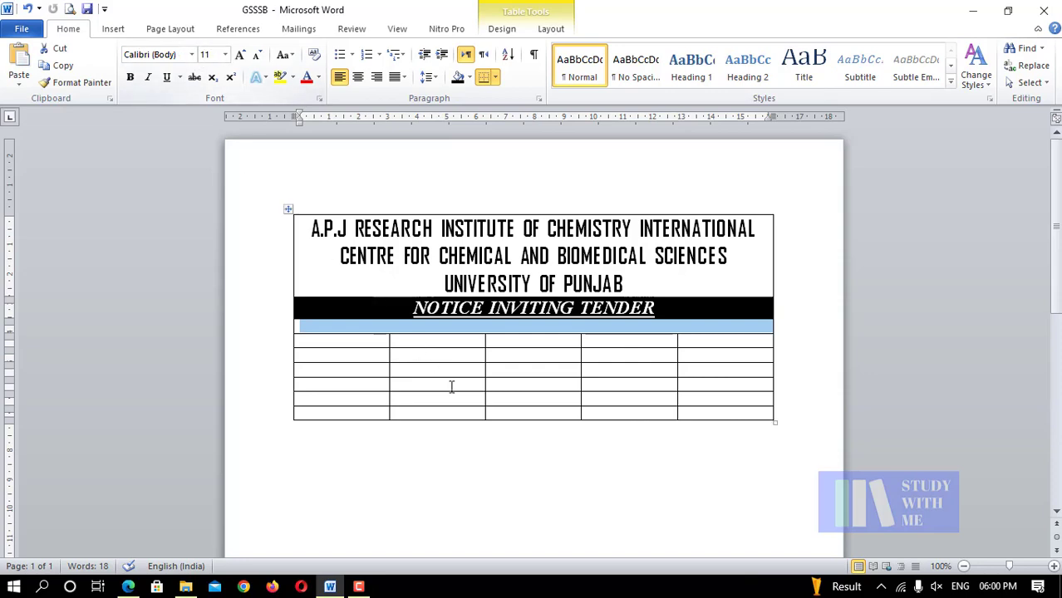
click(406, 333)
key(alt+Tab)
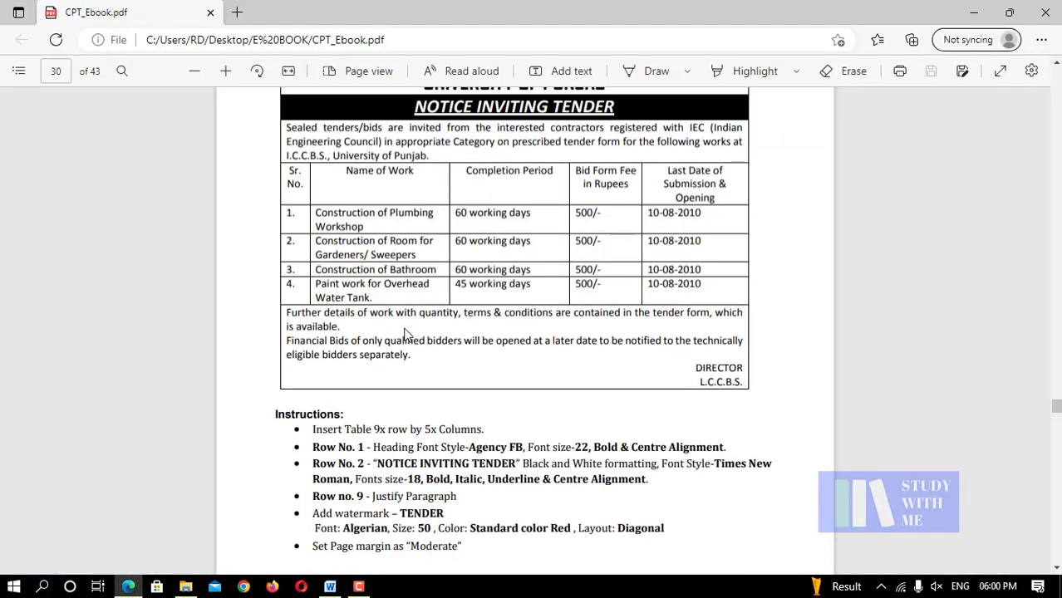
key(alt+Tab)
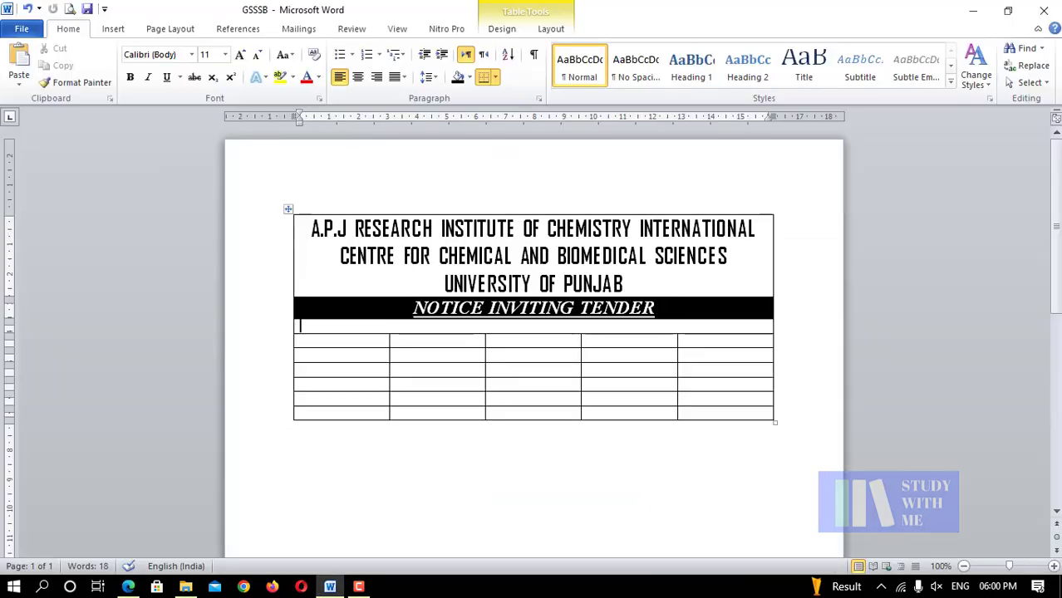
text(Sealed tenders/bids)
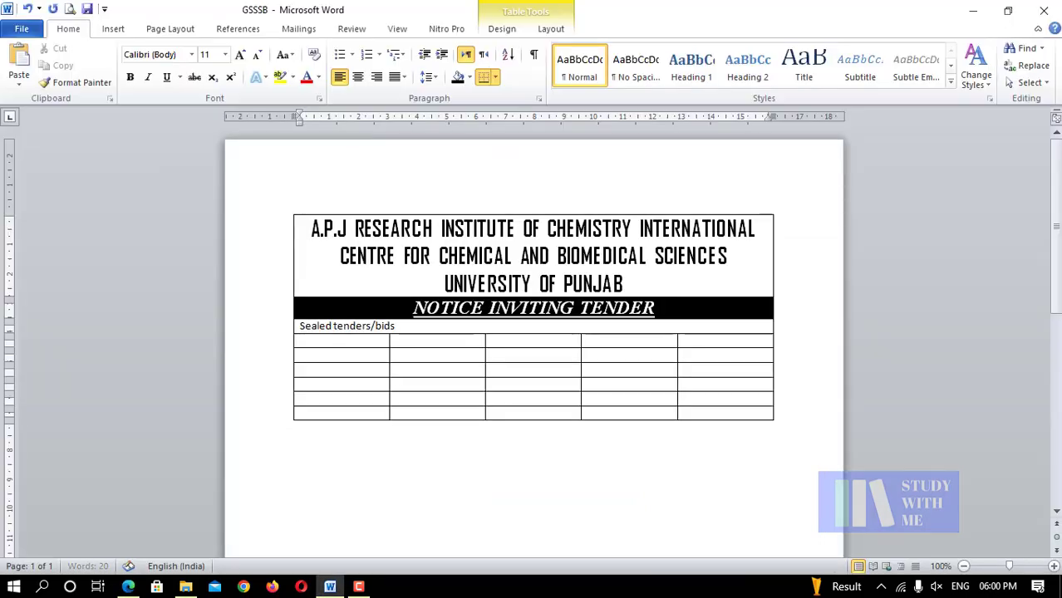
key(alt+Tab)
key(alt+Tab)
text(are invited from)
key(alt+Tab)
key(alt+Tab)
- Continue the third-row paragraph with "the interested contractors registered with", checking the wording in the PDF
text(the interested contractor)
key(alt+Tab)
key(alt+Tab)
text(sregiste)
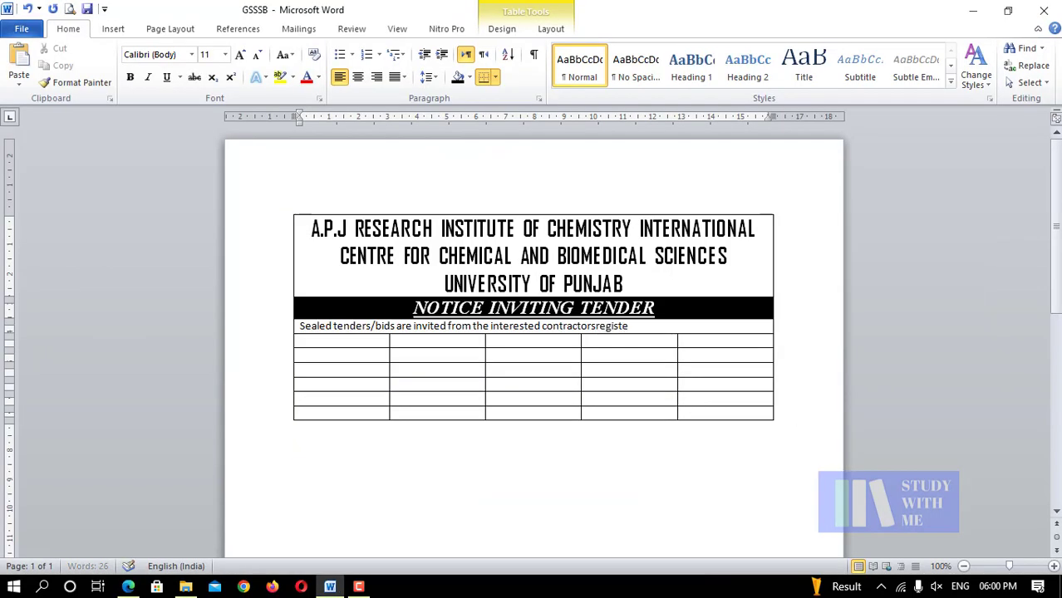
text(red with)
key(alt+Tab)
key(alt+Tab)
click(598, 326)
- Add "(INDIAN ENGINEERING COUNCIL)" after "IEC" in the third-row paragraph, consulting the PDF
key(alt+Tab)
key(alt+Tab)
text((INDIAN ENGIN)
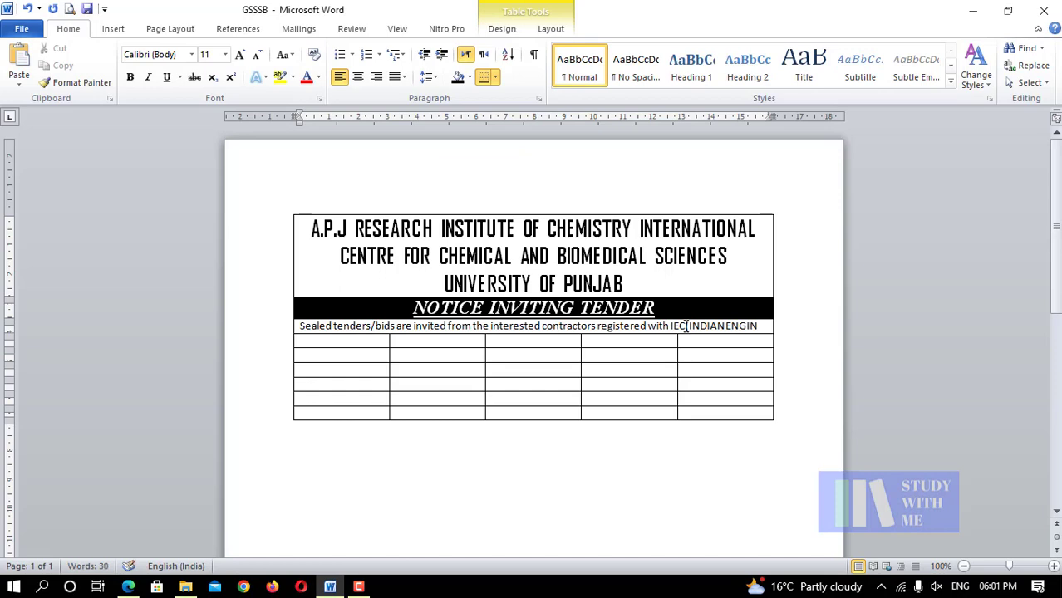
text(EERING COUNCIL))
key(alt+Tab)
key(alt+Tab)
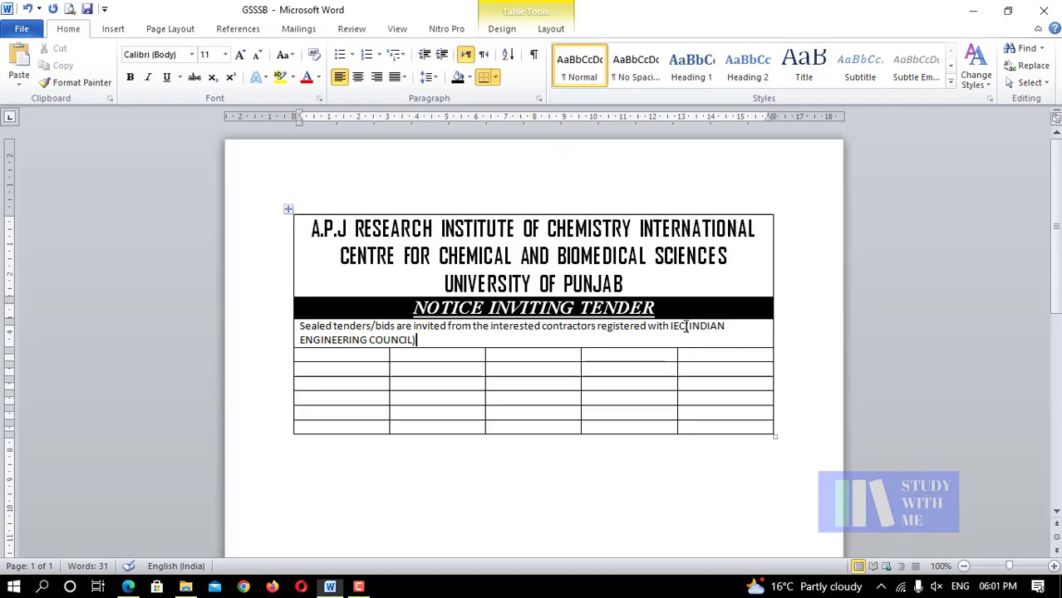
- Continue the third-row paragraph with "in appropriate category on prescribed tender form", correcting it against the PDF wording
text(in appropriate category)
key(alt+Tab)
key(alt+Tab)
text(on prescribed format)
key(alt+Tab)
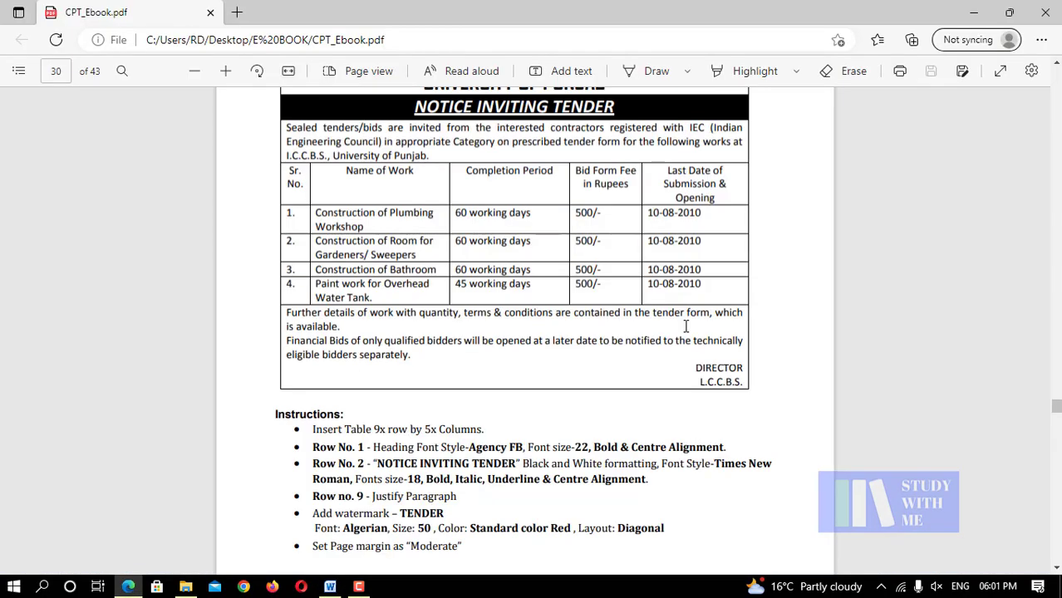
key(alt+Tab)
key(BackSpace)
key(BackSpace)
key(BackSpace)
key(BackSpace)
key(BackSpace)
key(BackSpace)
text(tender form)
- Extend the third-row paragraph with "for the following works", consulting the PDF
key(alt+Tab)
key(alt+Tab)
text(for the following)
key(alt+Tab)
key(alt+Tab)
text(works)
key(alt+Tab)
key(alt+Tab)
- Finish the third-row paragraph with "at I.CC.B.S. University of Punjab." and separate "IEC" from "(INDIAN" with a space
text(at I.)
key(alt+Tab)
key(alt+Tab)
text(CC.)
key(alt+Tab)
key(alt+Tab)
text(B.S. University of Punjab.)
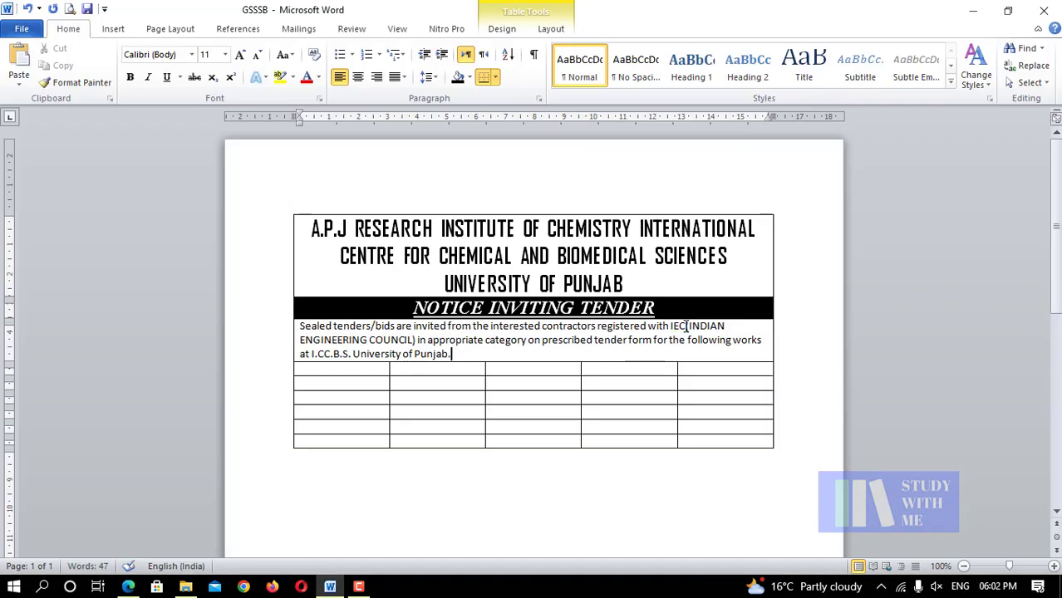
right_click(686, 326)
click(717, 338)
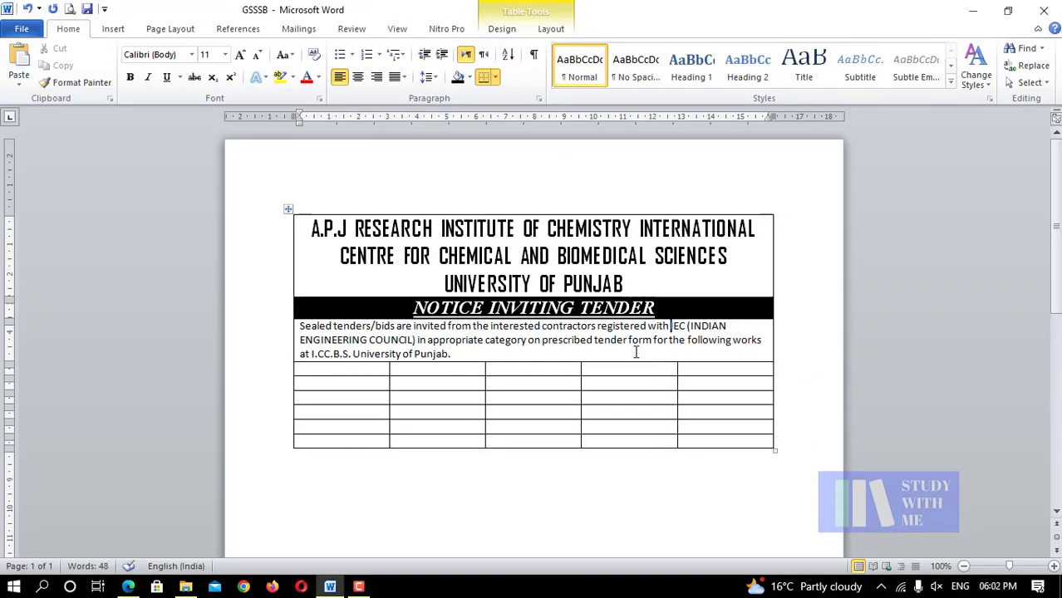
- Narrow the table's first column and enter its header "Sr. No" in the fourth row, following the PDF sample
key(alt+Tab)
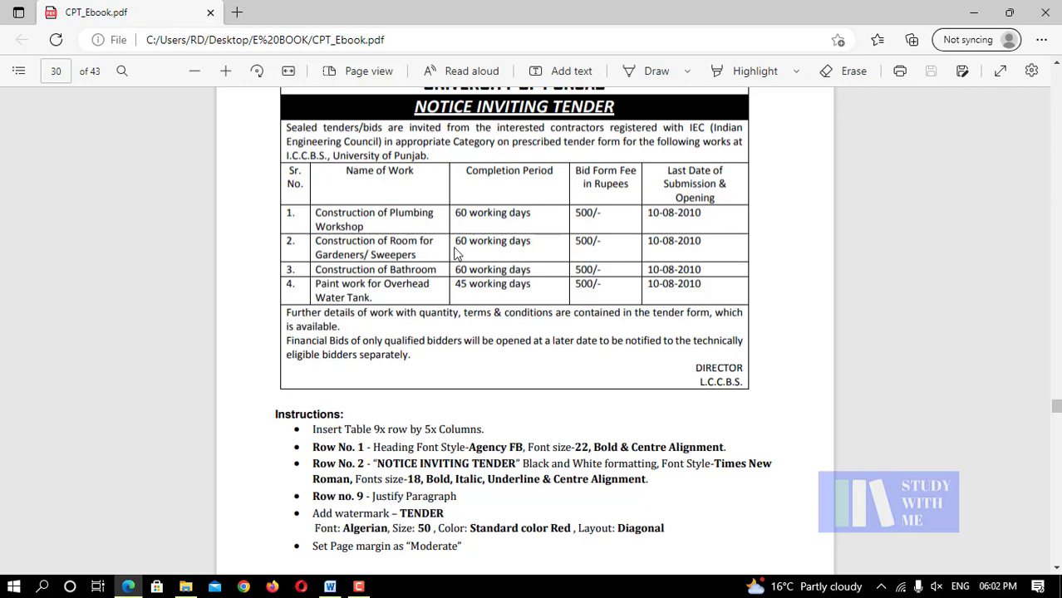
key(alt+Tab)
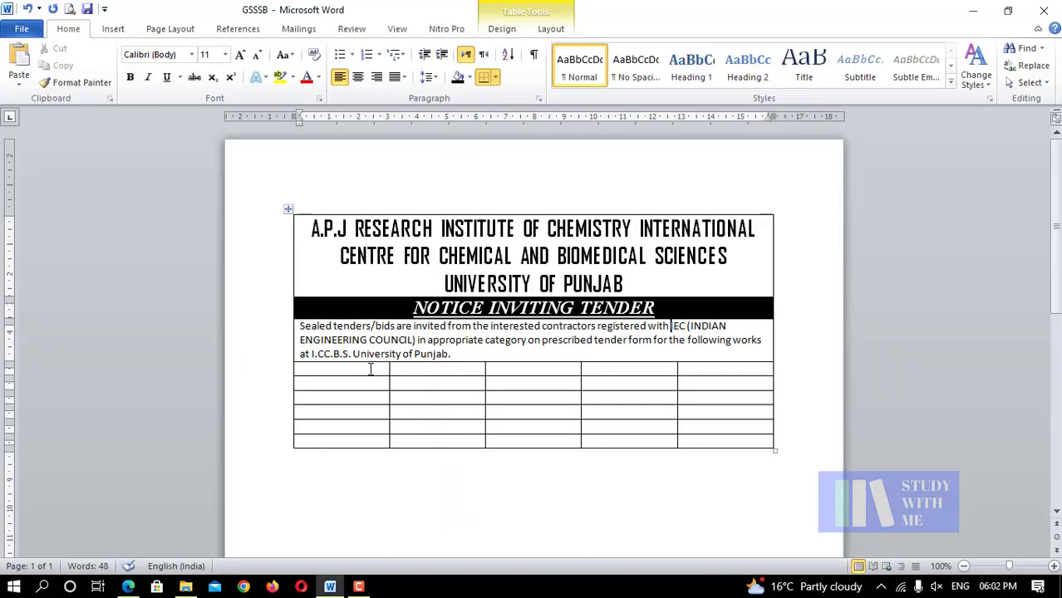
key(alt+Tab)
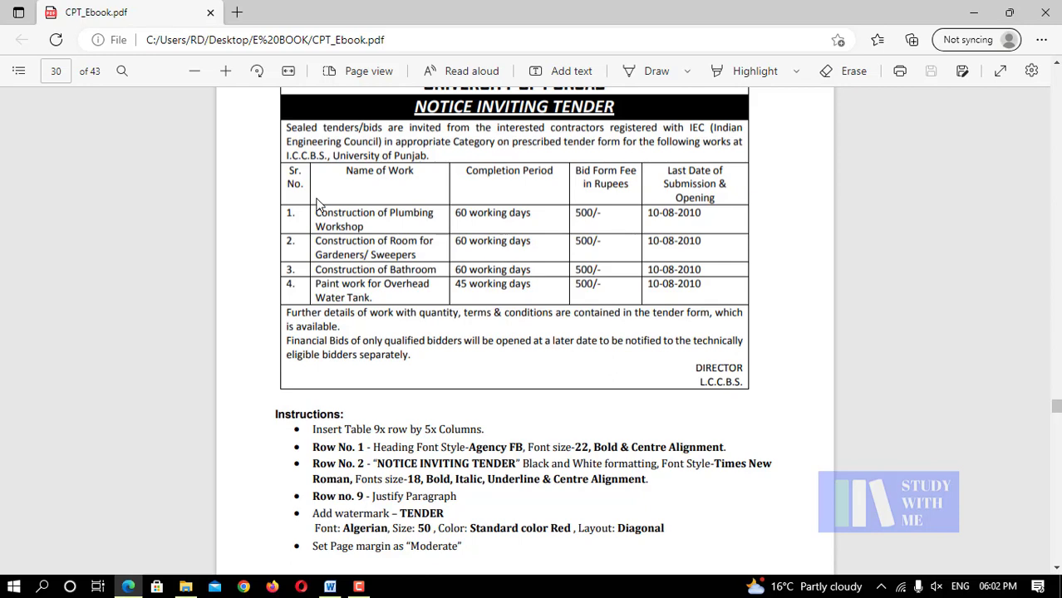
key(alt+Tab)
drag(388, 369, 332, 371)
key(alt+Tab)
key(alt+Tab)
text(Sr. No.)
key(alt+Tab)
key(alt+Tab)
drag(335, 368, 322, 370)
- Enter "Name of work" as the second column's header, consulting the PDF
click(360, 381)
key(alt+Tab)
key(alt+Tab)
text(N)
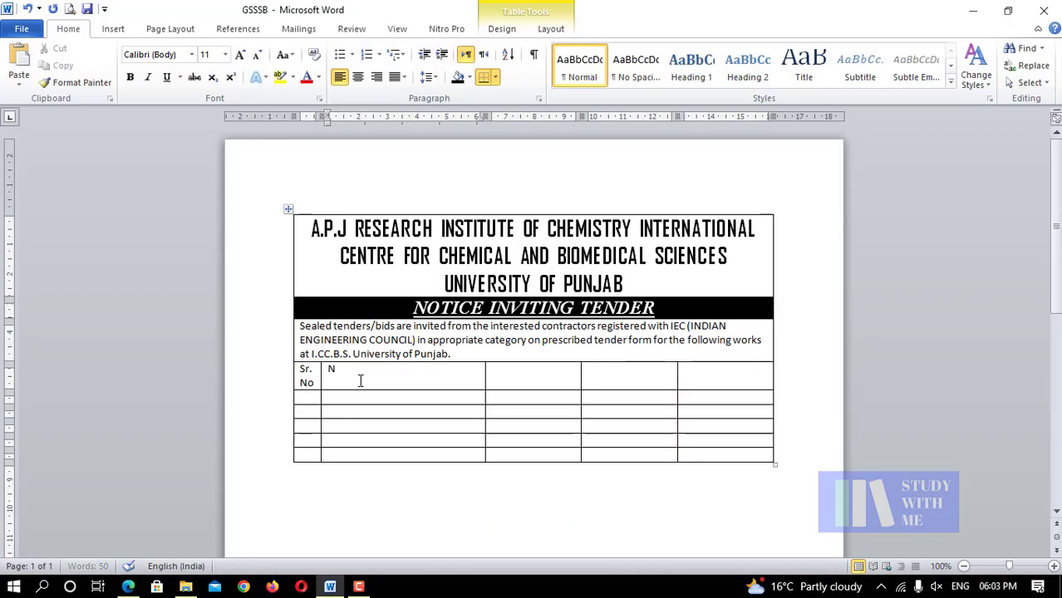
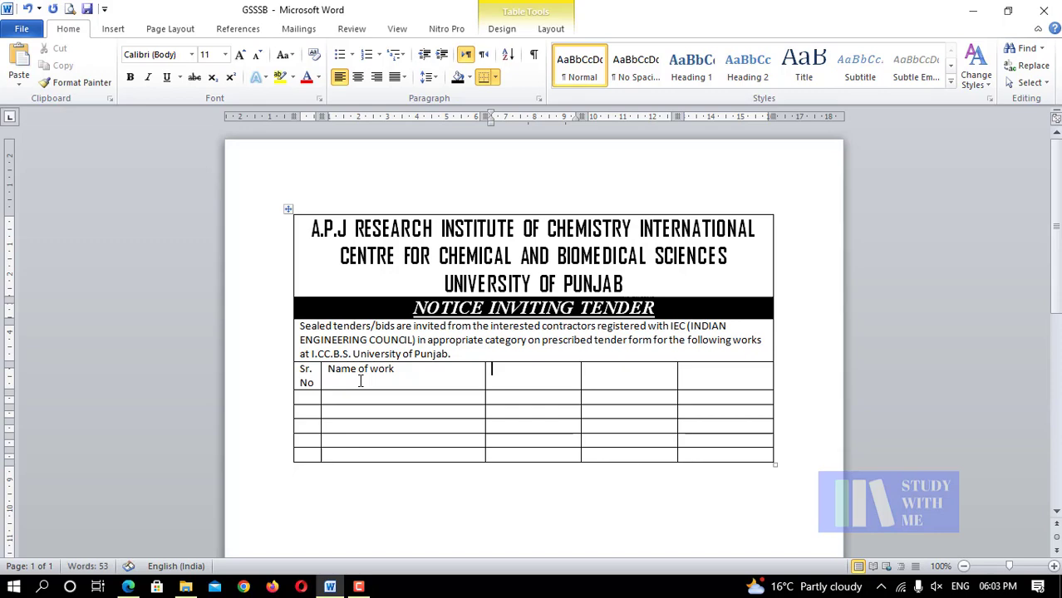
- Enter "Completion period" as the third column's header, correcting the wording against the PDF
text(completion of bid)
key(alt+Tab)
key(alt+Tab)
key(BackSpace)
key(BackSpace)
key(BackSpace)
text(pe)
key(alt+Tab)
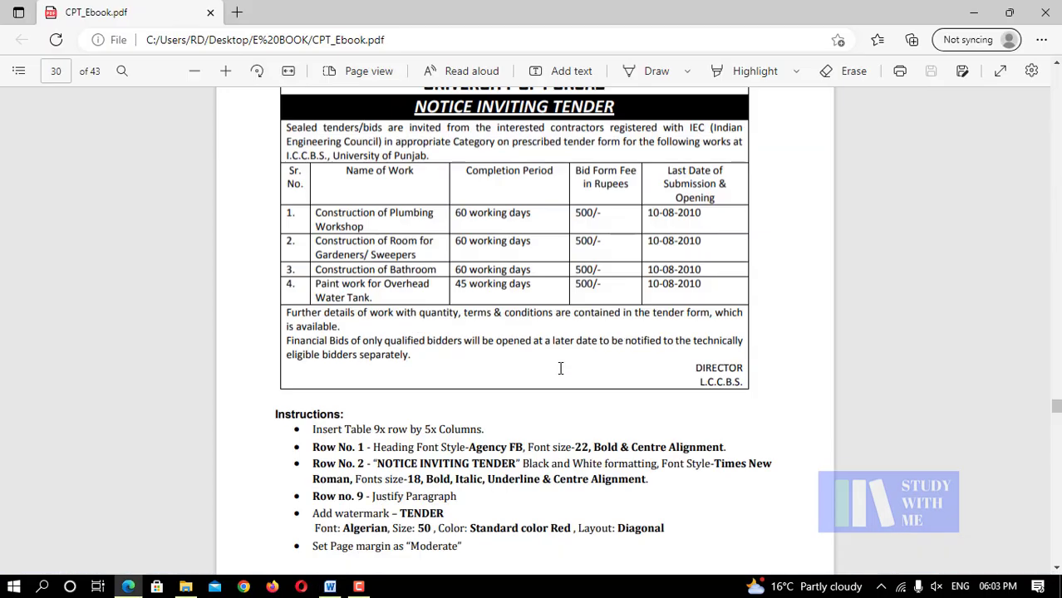
key(alt+Tab)
text(riod)
click(470, 372)
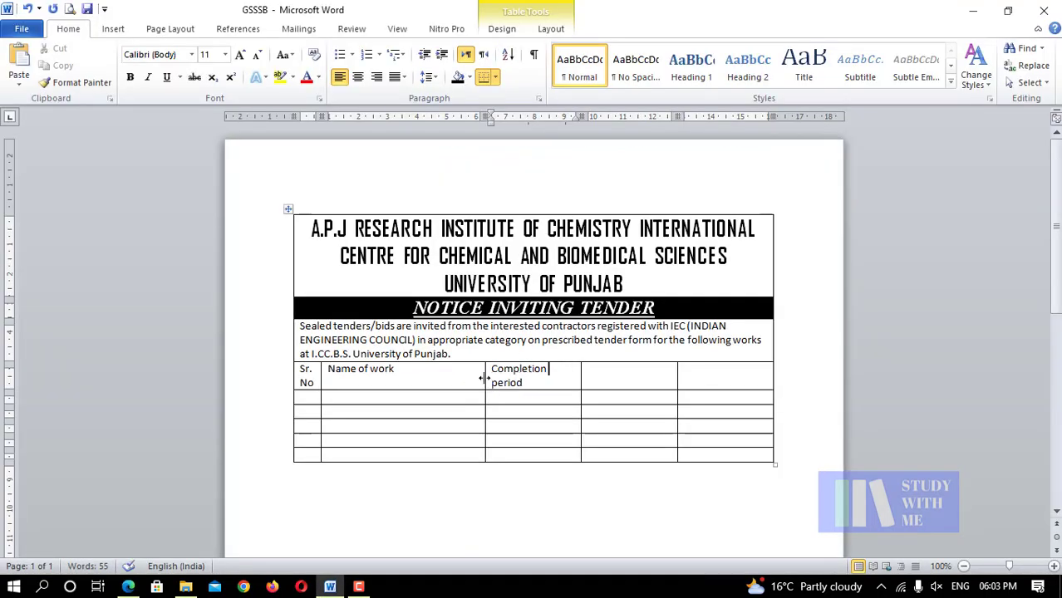
key(BackSpace)
key(BackSpace)
key(BackSpace)
- Narrow the "Name of work" column and enter "Bid Form Fee In Rupees" as the fourth column's header
drag(410, 379, 440, 379)
key(alt+Tab)
key(alt+Tab)
text(Bid)
key(alt+Tab)
key(alt+Tab)
text(Form)
key(alt+Tab)
key(alt+Tab)
text(Fee I)
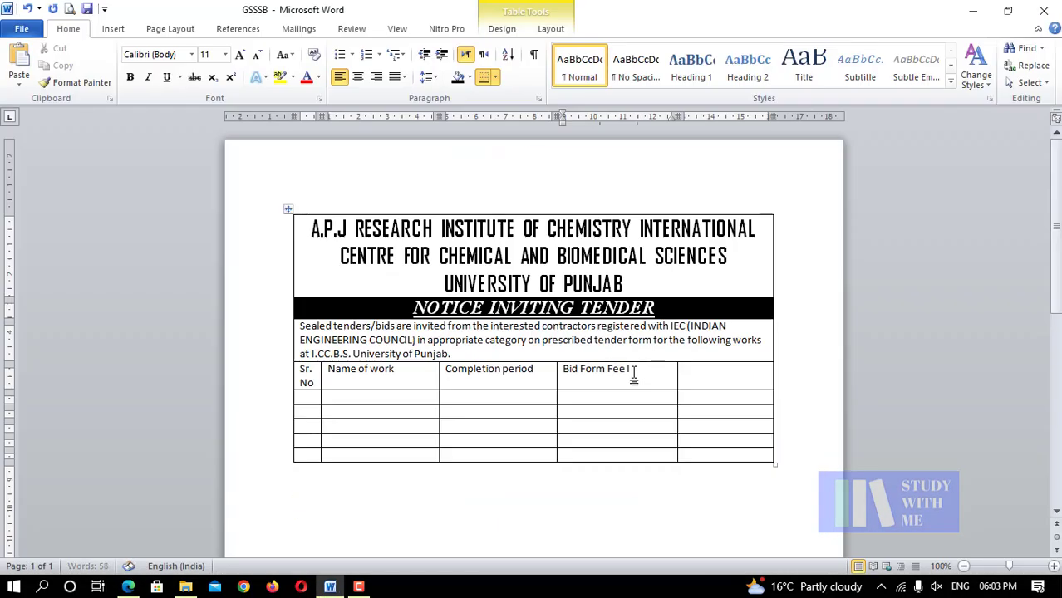
text(n Rupees)
key(alt+Tab)
key(alt+Tab)
- Enter "Last Date of Submission and Opening" as the fifth column's header, consulting the PDF
click(716, 376)
text(Last)
key(alt+Tab)
key(alt+Tab)
text(Date of Submission)
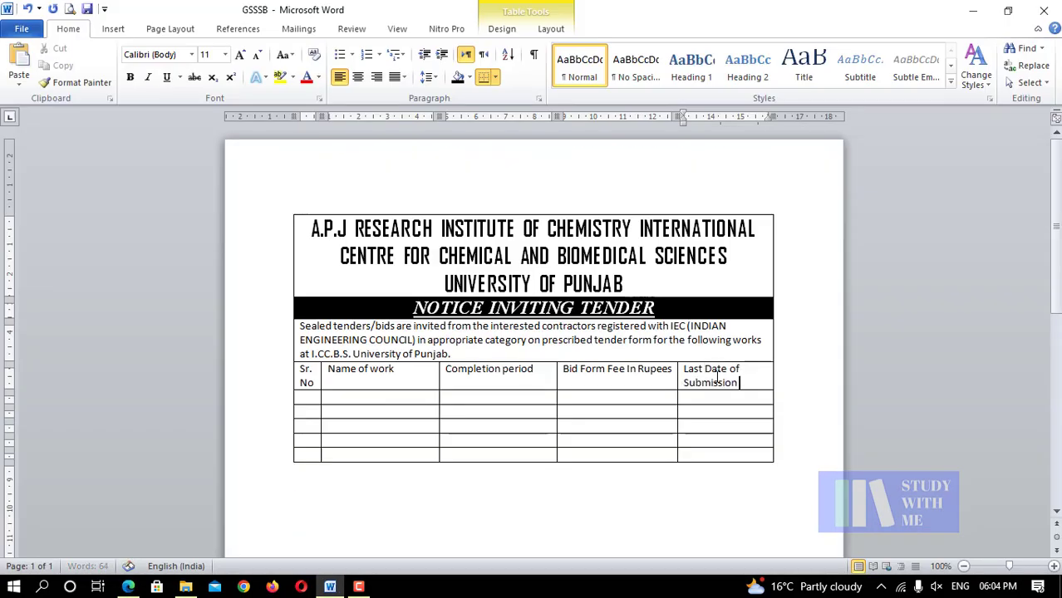
key(alt+Tab)
key(alt+Tab)
text(and Op)
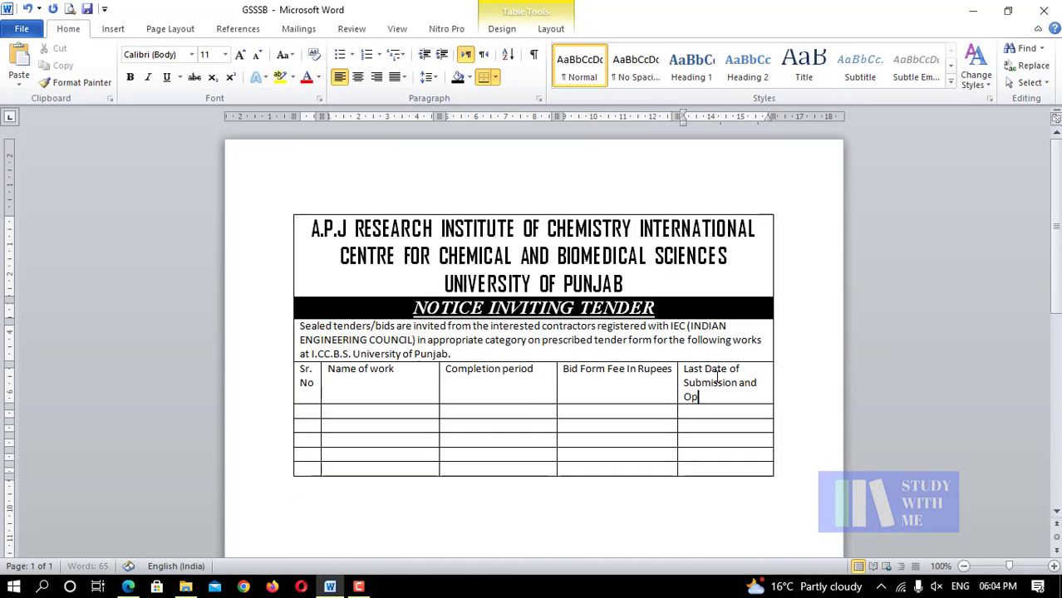
text(ening)
- Replace "and" with "&" in the last column's header, narrow that column and slightly widen the "Name of work" column
click(760, 384)
key(BackSpace)
key(BackSpace)
key(BackSpace)
key(BackSpace)
text(%)
key(BackSpace)
text(&)
drag(677, 390, 697, 391)
drag(439, 394, 447, 393)
- Number the work rows 1 to 4 and enter "Construction of Plumbing Workshop" as the first work's name
click(314, 412)
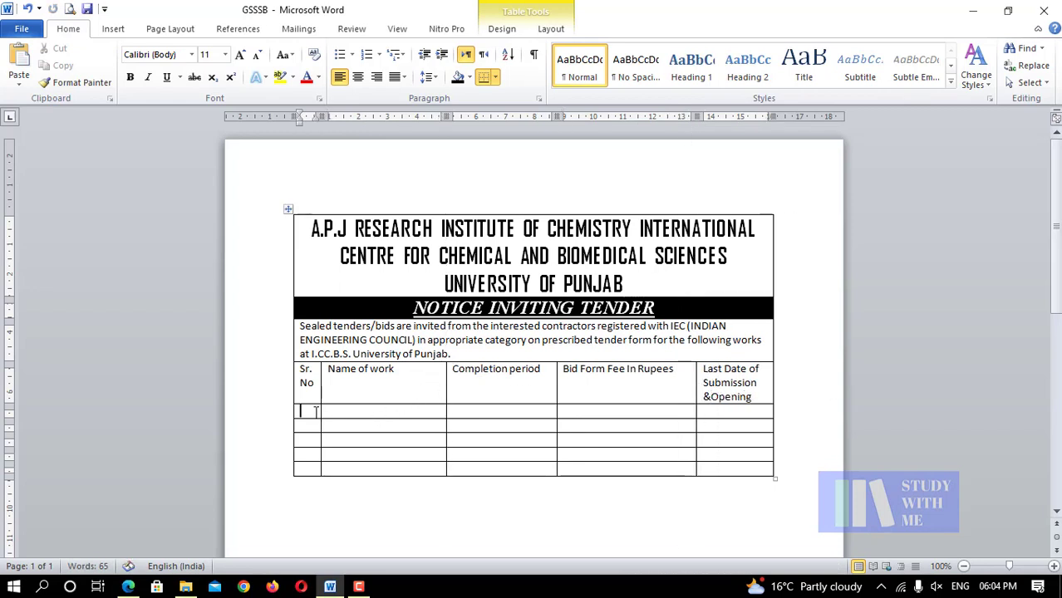
text(4)
click(350, 410)
key(alt+Tab)
key(alt+Tab)
text(Constructo)
key(BackSpace)
text(ion of Plumbing Workshop)
key(alt+Tab)
key(alt+Tab)
- Enter "Construction of Room for Gardeners/Sweepers" as the second work's name, consulting the PDF
click(363, 439)
text(Construction of)
key(alt+Tab)
key(alt+Tab)
text(Room for)
key(alt+Tab)
key(alt+Tab)
text(Gardeners/)
key(alt+Tab)
key(alt+Tab)
text(Sweep)
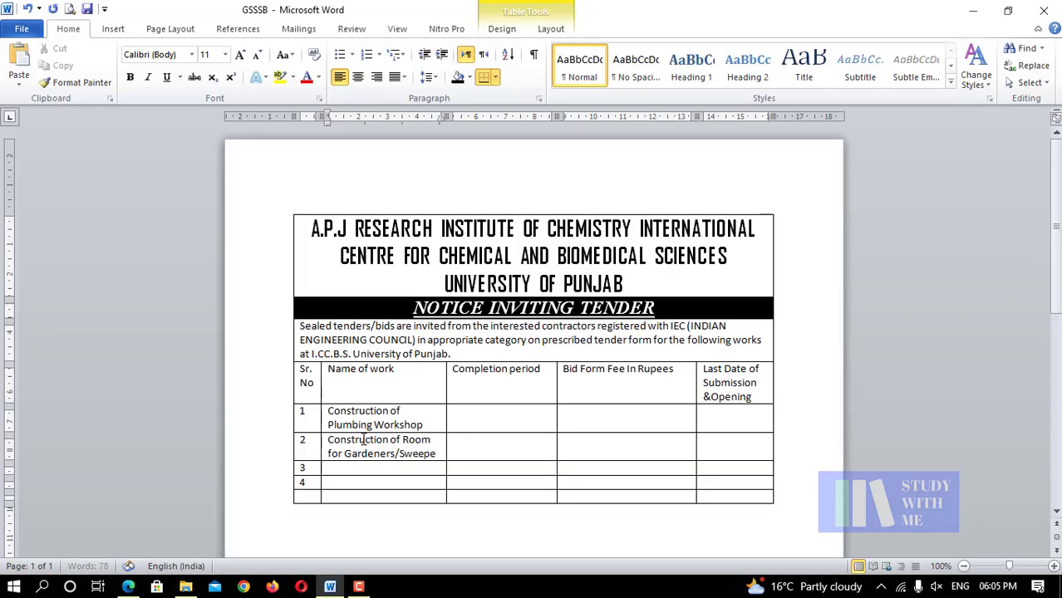
text(ers)
- Enter "Construction of bathroom" as the third work's name, consulting the PDF
key(alt+Tab)
key(alt+Tab)
click(366, 485)
text(Construction of)
key(alt+Tab)
key(alt+Tab)
text(Bath)
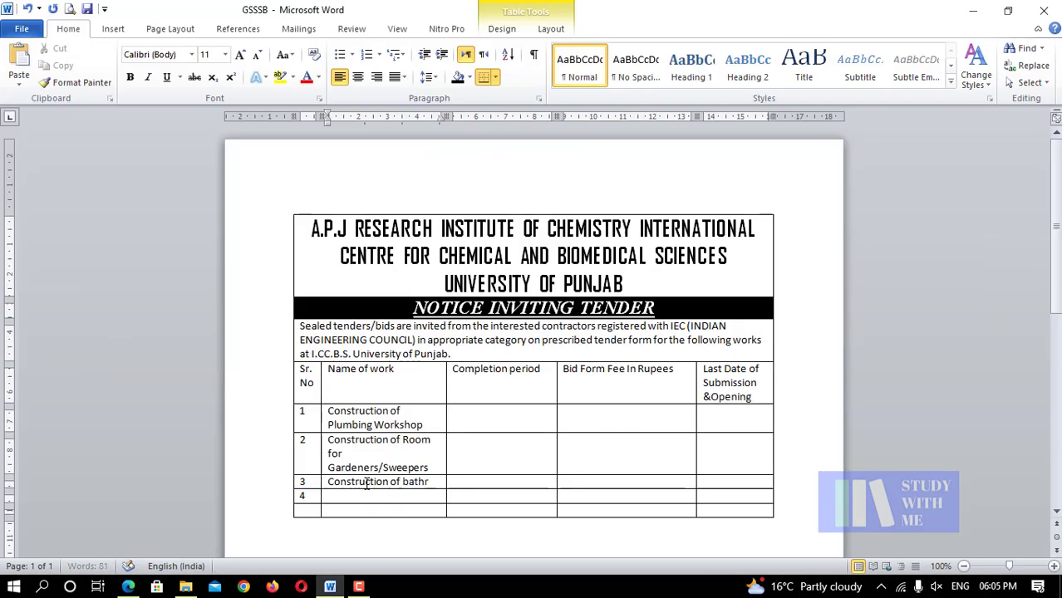
text(room)
- Enter "Paint work for Overhead Water Tank" as the fourth work's name, consulting the PDF
key(alt+Tab)
key(alt+Tab)
click(384, 512)
text(Paint )
text(work fo)
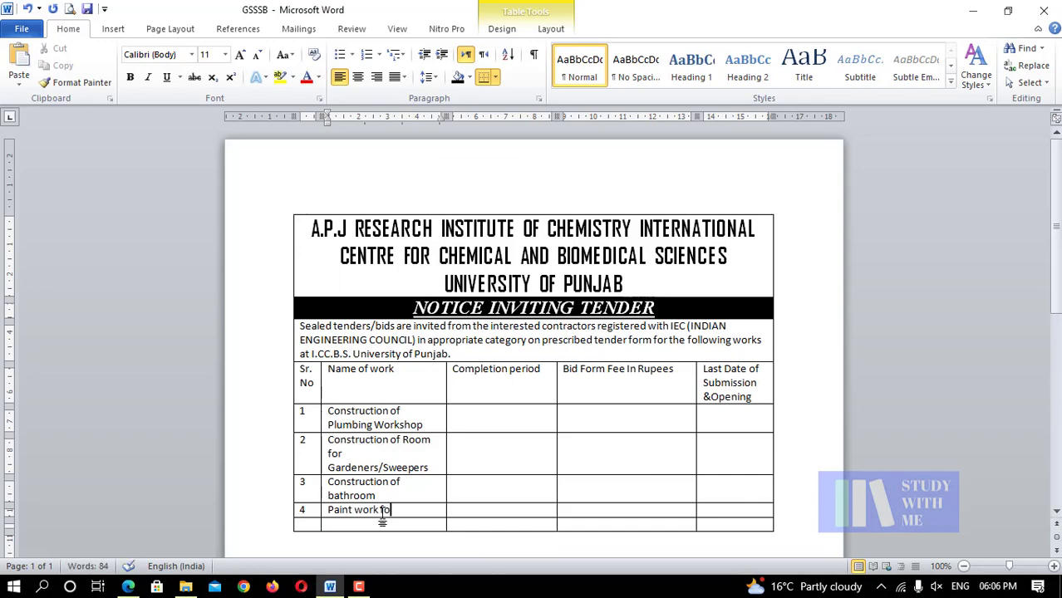
key(alt+Tab)
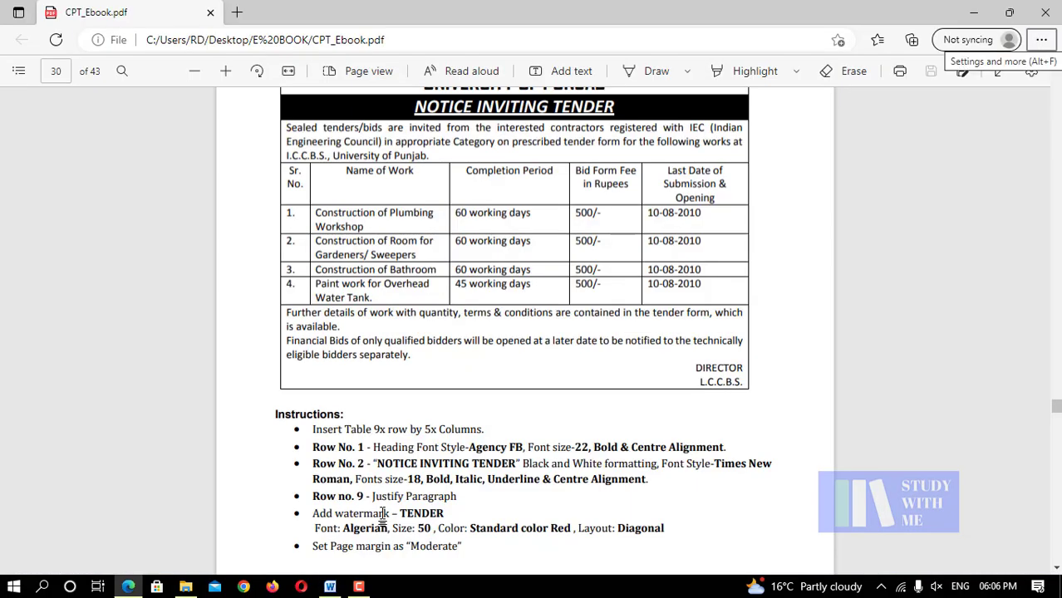
key(alt+Tab)
text(Overhead)
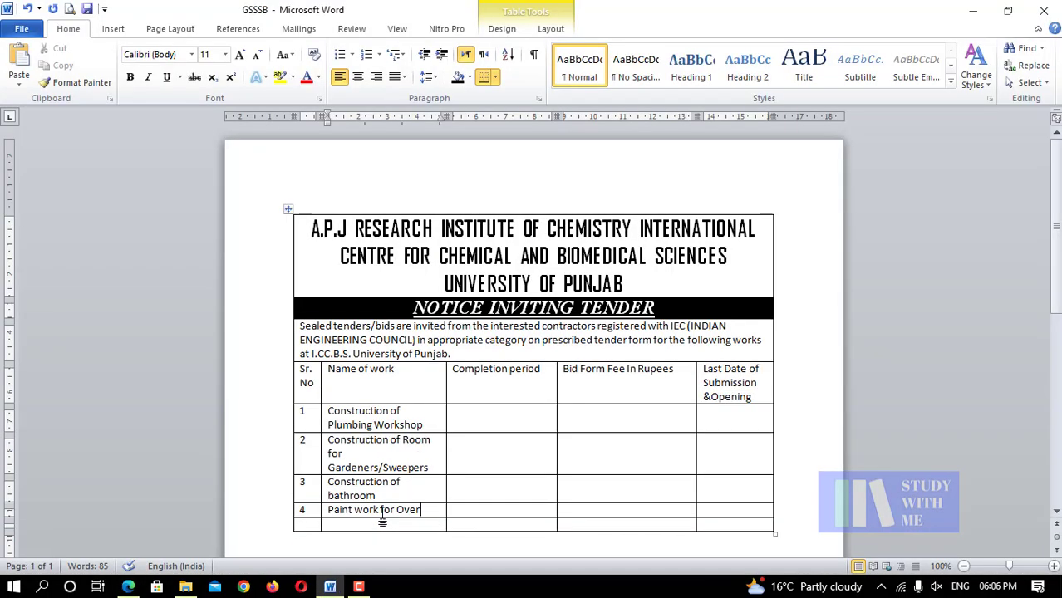
key(alt+Tab)
key(alt+Tab)
text(Water)
key(alt+Tab)
key(alt+Tab)
key(alt+Tab)
key(alt+Tab)
text(Tank)
- Enter "60 working days" as the first work's completion period
click(486, 423)
text(60)
key(alt+Tab)
key(alt+Tab)
text(working days)
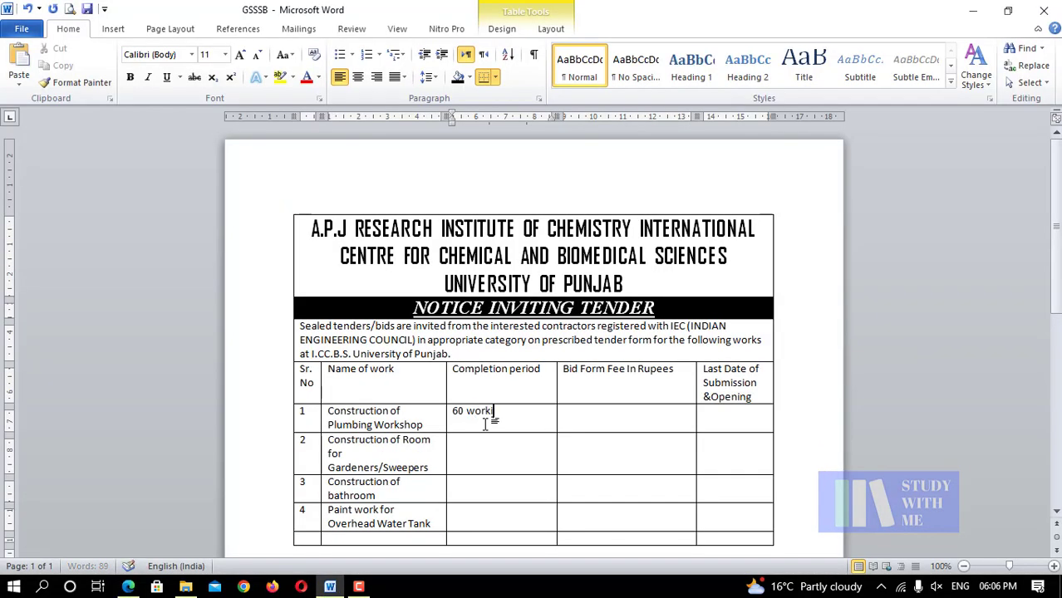
- Copy the first work's completion period to the other three work rows and change the fourth row's to "45 working days"
drag(453, 411, 532, 413)
key(ctrl+c)
drag(526, 463, 526, 490)
key(ctrl+v)
click(512, 517)
key(ctrl+v)
double_click(457, 509)
text(45)
- Enter "500/-" as the bid form fee in all four work rows
key(alt+Tab)
key(alt+Tab)
click(620, 412)
text(500/-)
drag(553, 413, 618, 516)
key(ctrl+v)
- Enter "10-08-2010" as the first work's last date of submission and opening, consulting the PDF
key(alt+Tab)
key(alt+Tab)
click(727, 418)
text(10-08-20)
key(alt+Tab)
key(alt+Tab)
text(1)
key(alt+Tab)
key(alt+Tab)
text(0)
- Copy the first work's submission date to the other three work rows and compare the table with the PDF
drag(703, 410, 756, 411)
key(ctrl+c)
drag(720, 447, 724, 511)
key(ctrl+v)
click(628, 516)
key(alt+Tab)
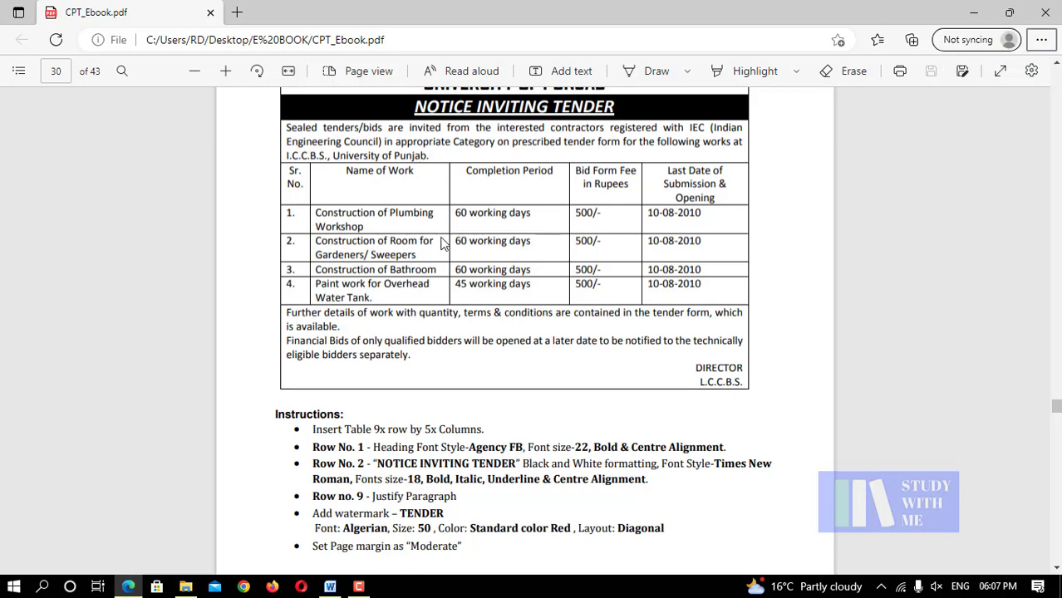
key(alt+Tab)
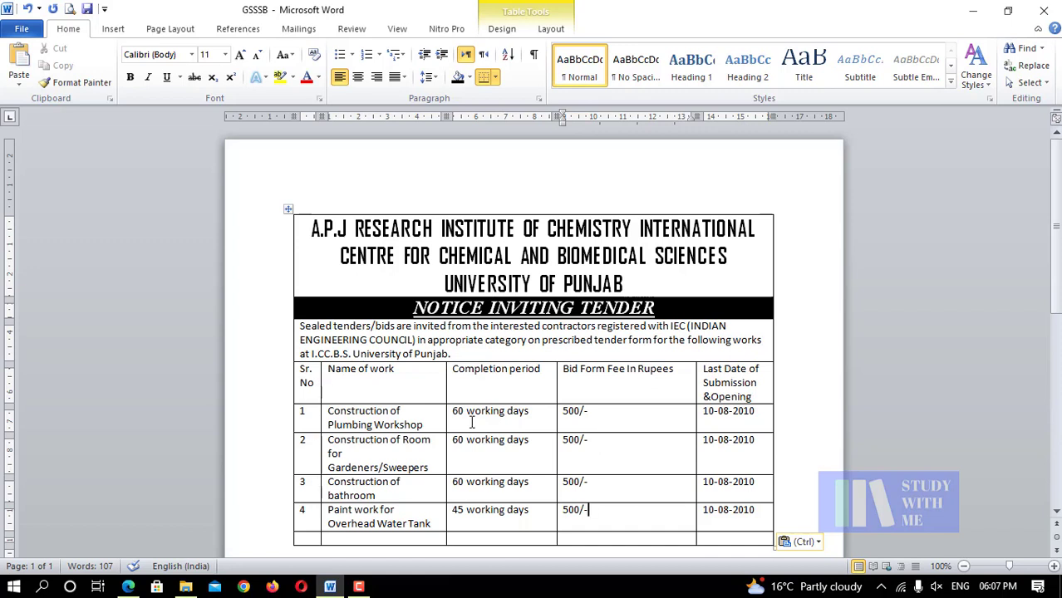
- Narrow the bid form fee column, slightly widening the completion period and last date columns beside it
scroll(514, 405, down, 1)
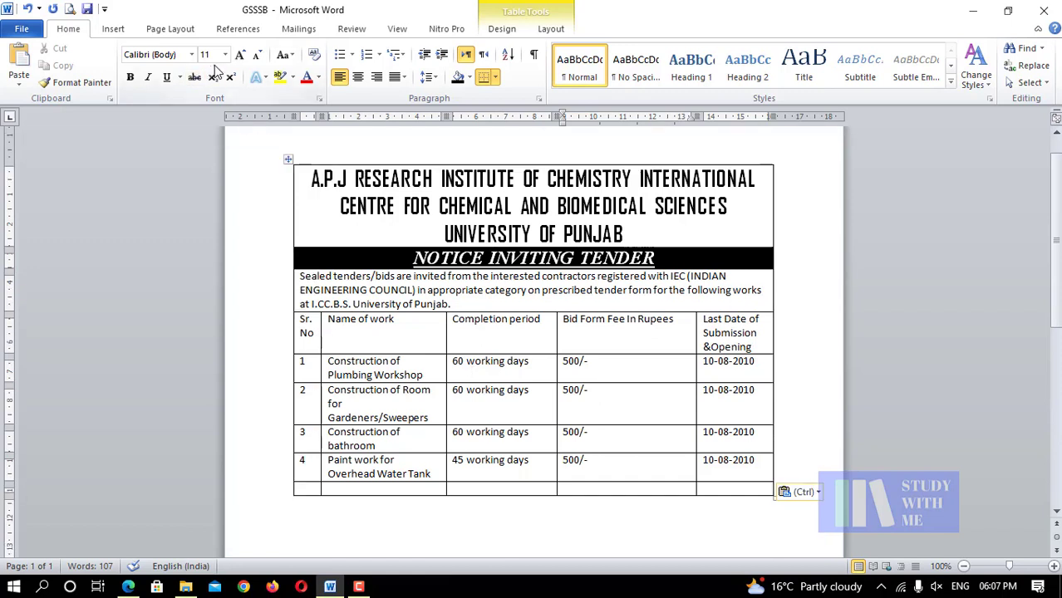
key(alt+Tab)
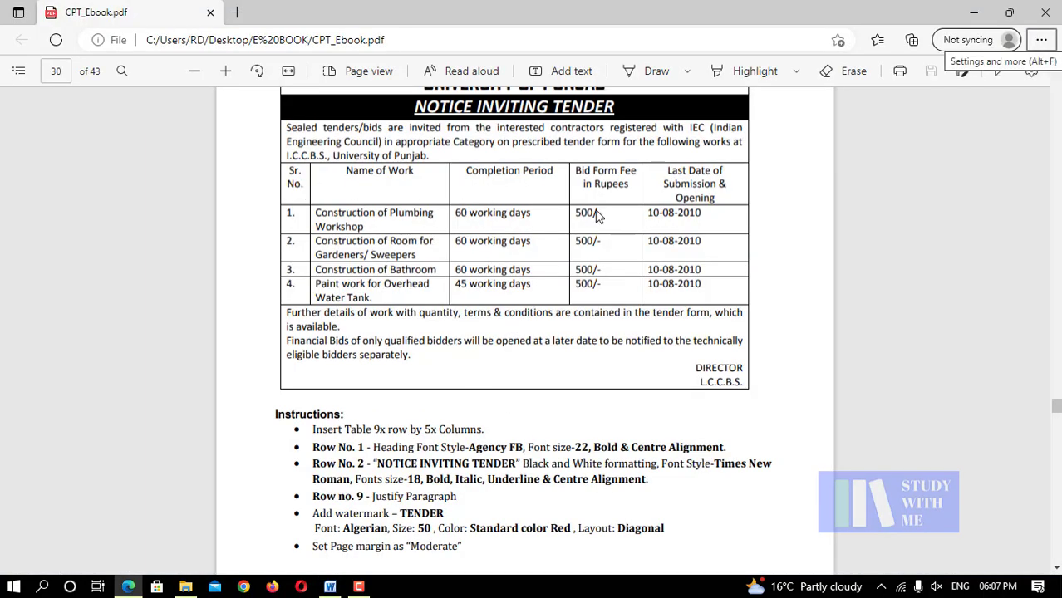
key(alt+Tab)
key(alt+Tab)
key(alt+Tab)
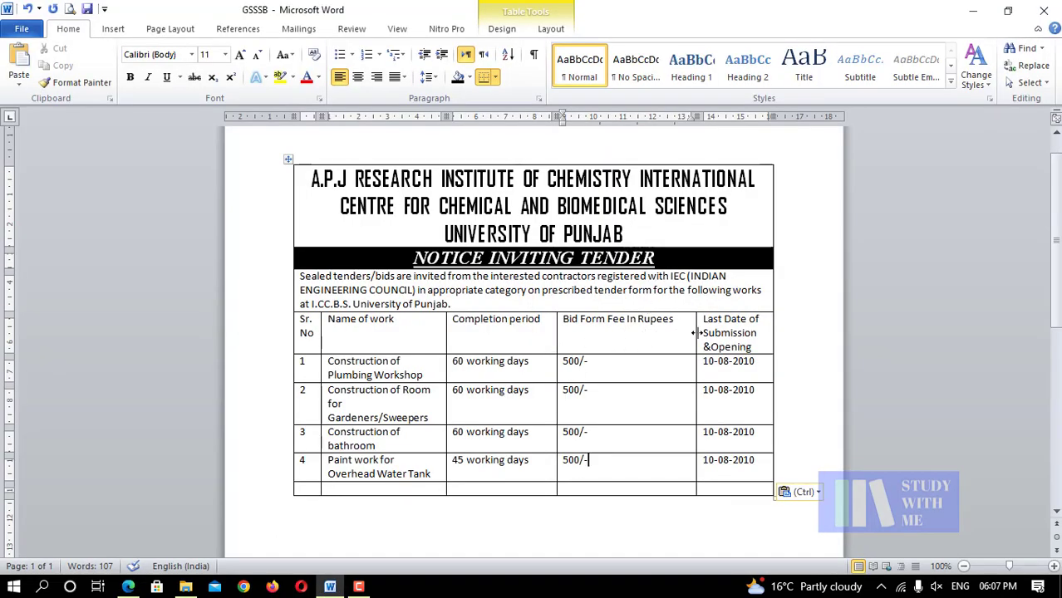
drag(693, 338, 662, 352)
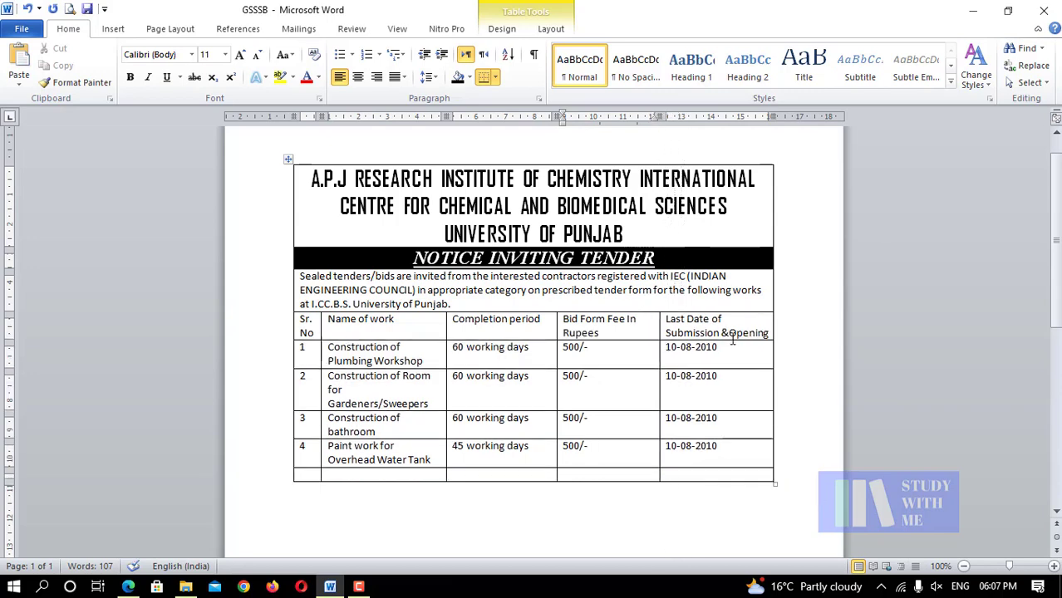
drag(657, 332, 681, 334)
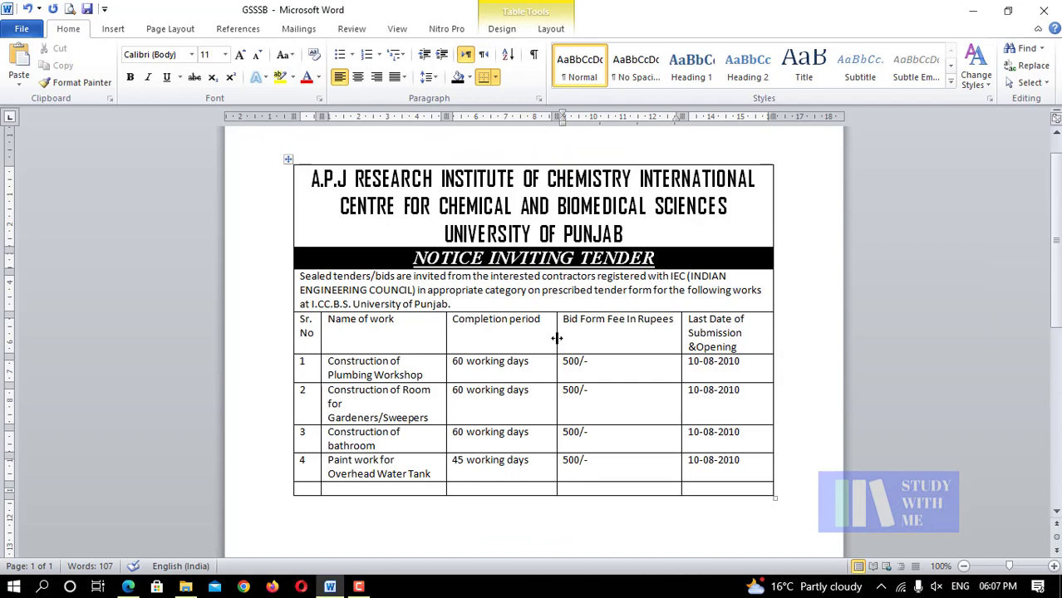
drag(558, 337, 658, 336)
- Centre the fourth column's header and split it over two lines as "Bid Form Fee" and "in Rupees", following the PDF
key(alt+Tab)
key(alt+Tab)
key(alt+Tab)
key(alt+Tab)
click(655, 319)
key(Return)
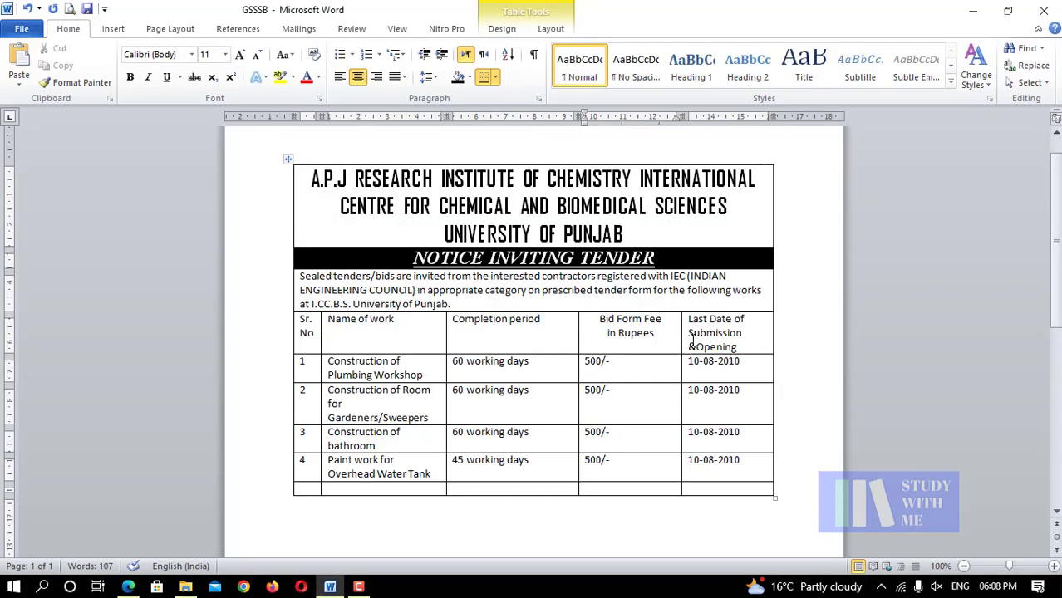
- Widen the last column slightly and move the "&" in its header to directly after "Submission"
drag(682, 341, 668, 344)
click(728, 334)
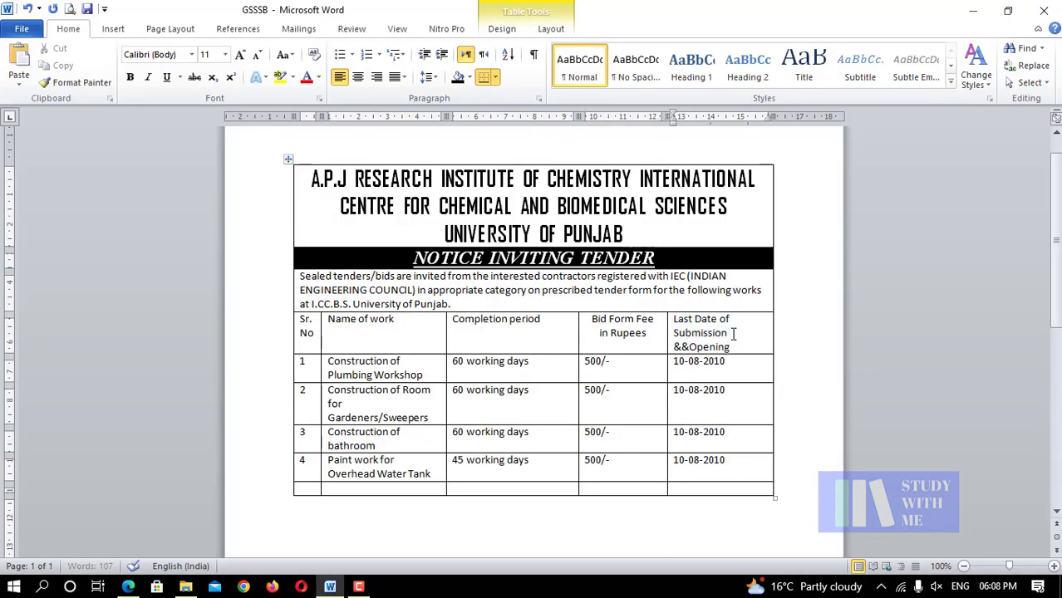
key(Delete)
key(alt+Tab)
key(Escape)
- Centre the last column's header as in the PDF and slightly widen the "Name of work" column
drag(670, 320, 744, 349)
key(alt+Tab)
key(alt+Tab)
key(alt+Tab)
key(alt+Tab)
key(alt+Tab)
key(alt+Tab)
key(alt+Tab)
key(alt+Tab)
click(745, 378)
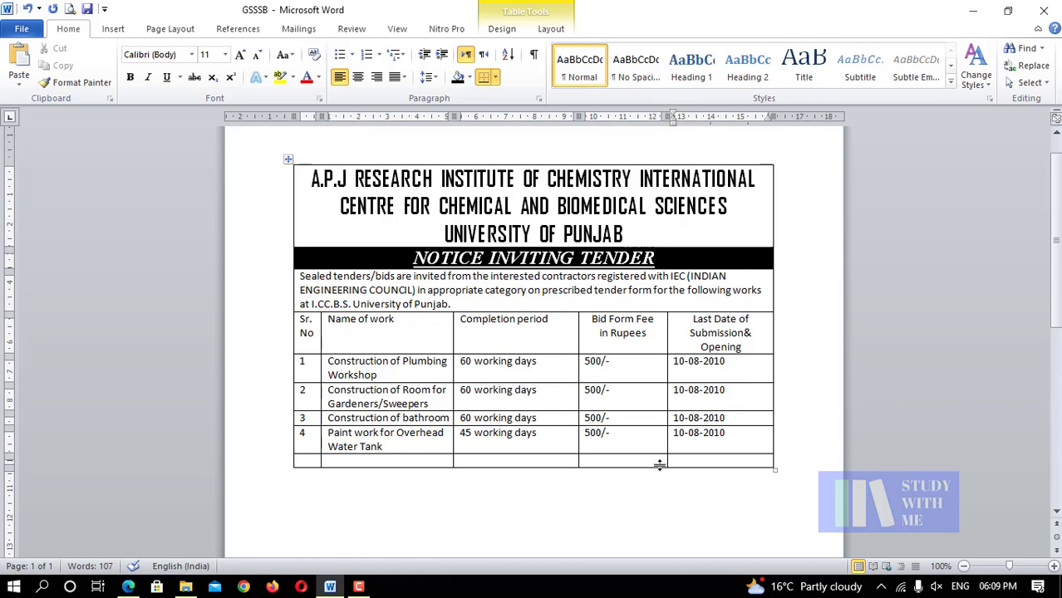
- Merge all the cells of the table's empty last row into one
key(alt+Tab)
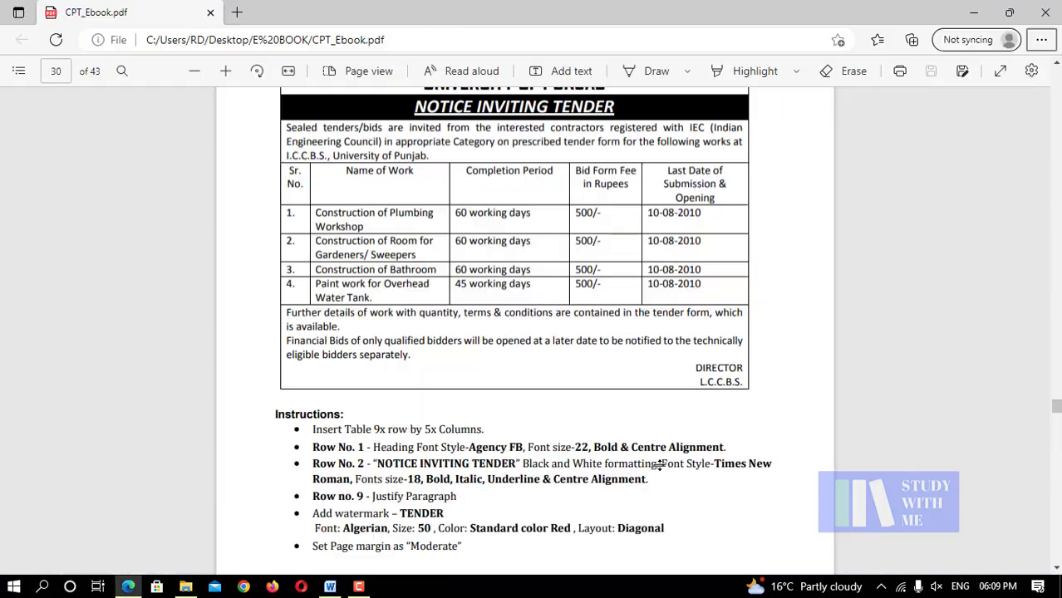
key(alt+Tab)
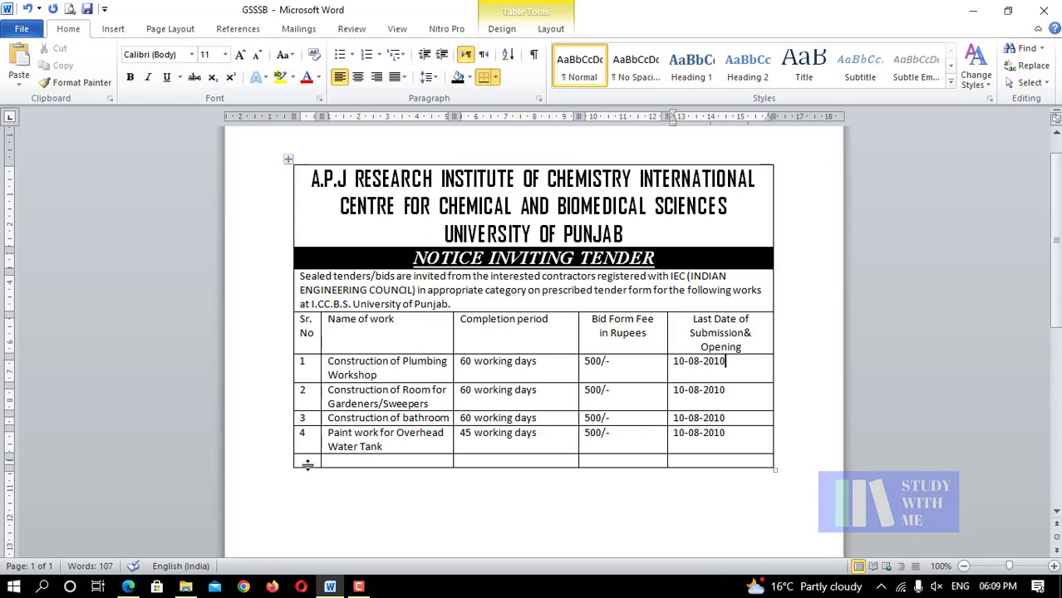
drag(313, 458, 731, 465)
right_click(728, 458)
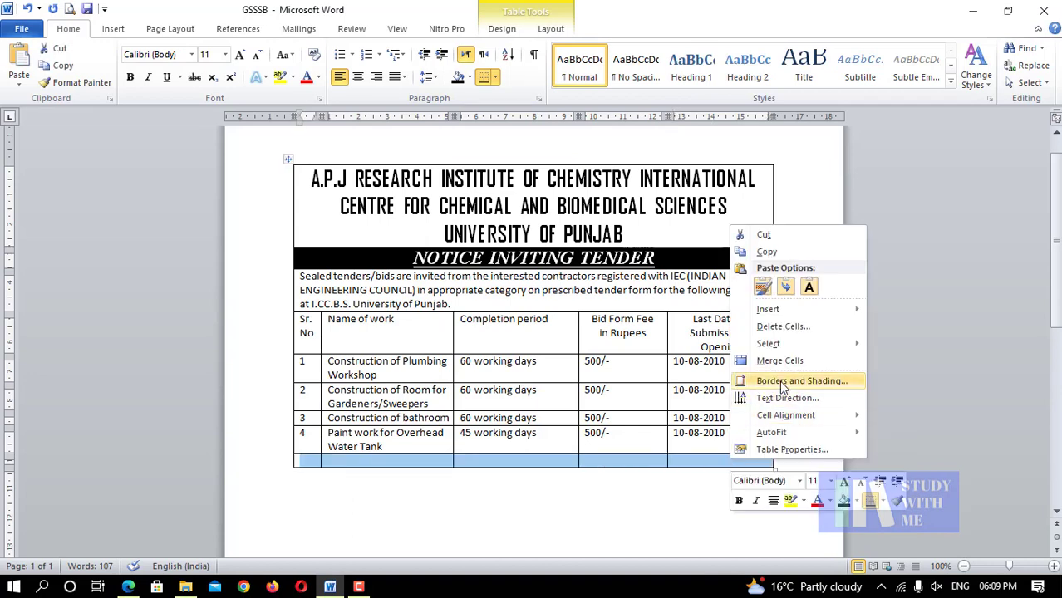
click(786, 363)
click(592, 467)
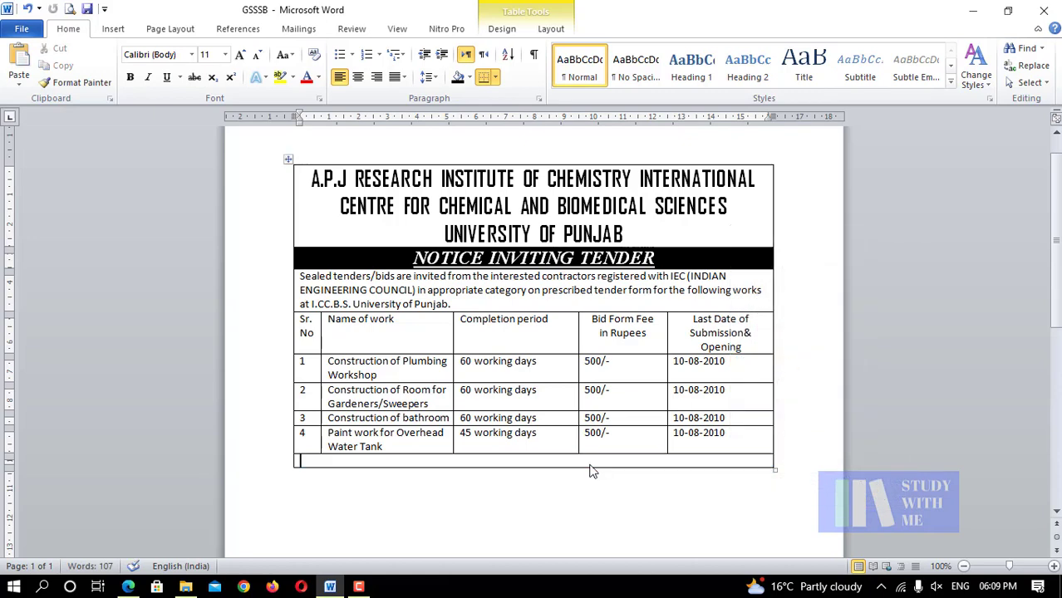
- Enter "Further details of work with quality, terms & conditions" in the merged last row, consulting the PDF
key(alt+Tab)
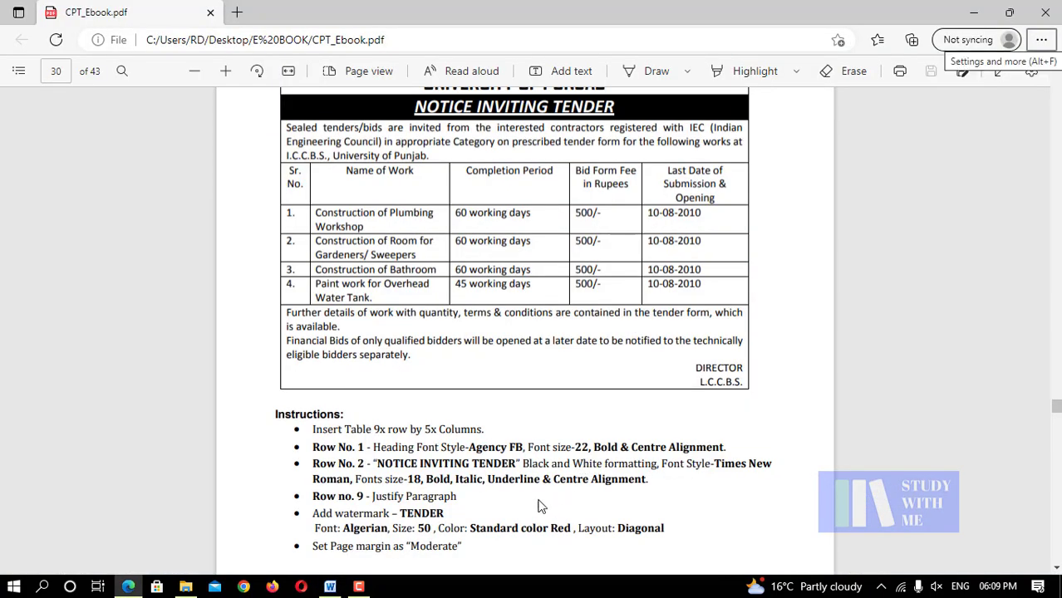
scroll(505, 471, down, 2)
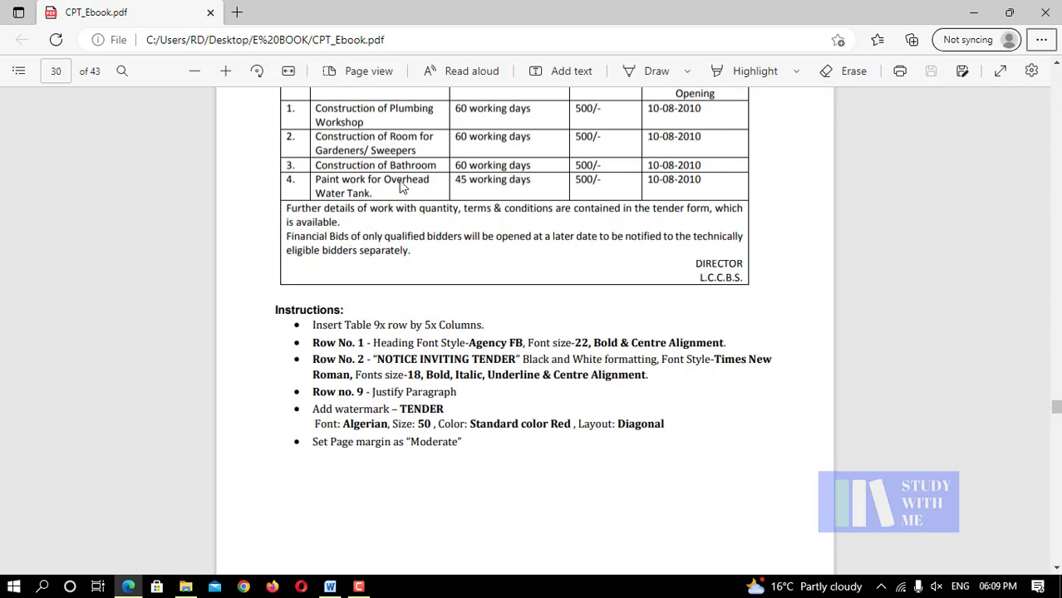
key(alt+Tab)
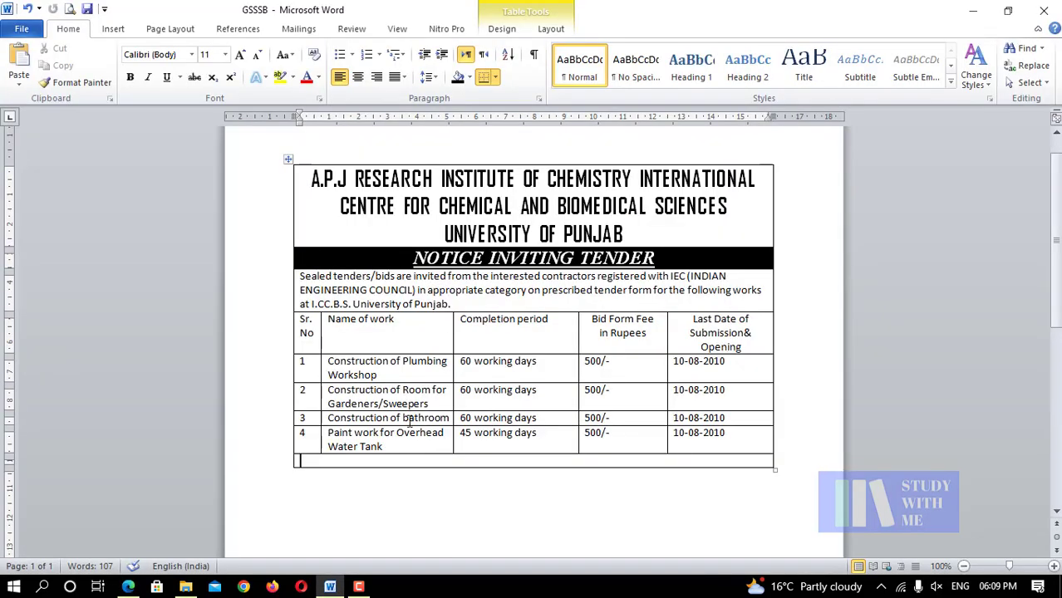
text(Further details)
key(alt+Tab)
key(alt+Tab)
text(of work with quality)
key(alt+Tab)
key(alt+Tab)
text(, term)
key(alt+Tab)
key(alt+Tab)
text(s & conditions)
- Complete the last row's first sentence with "are contained in the tender form, which is available." and start a new paragraph
key(alt+Tab)
key(alt+Tab)
text(are contained)
key(alt+Tab)
key(alt+Tab)
text(in the tender form)
key(alt+Tab)
key(alt+Tab)
text(, which is available.)
key(Return)
- Begin the last row's second paragraph with "Financial Bids of only qualified bidders will be opened", consulting the PDF
key(alt+Tab)
key(alt+Tab)
text(Financial bids)
key(alt+Tab)
key(alt+Tab)
key(BackSpace)
key(BackSpace)
key(BackSpace)
key(BackSpace)
text(Bids of only)
key(alt+Tab)
key(alt+Tab)
text(qualified bidders)
key(alt+Tab)
key(alt+Tab)
text(will be opened)
- Finish the second paragraph with "at a later date to be notified to the technically eligible bidders separately."
key(alt+Tab)
key(alt+Tab)
text(at a later date to)
key(alt+Tab)
key(alt+Tab)
text(to be notifie)
key(alt+Tab)
key(alt+Tab)
text(d to the technically)
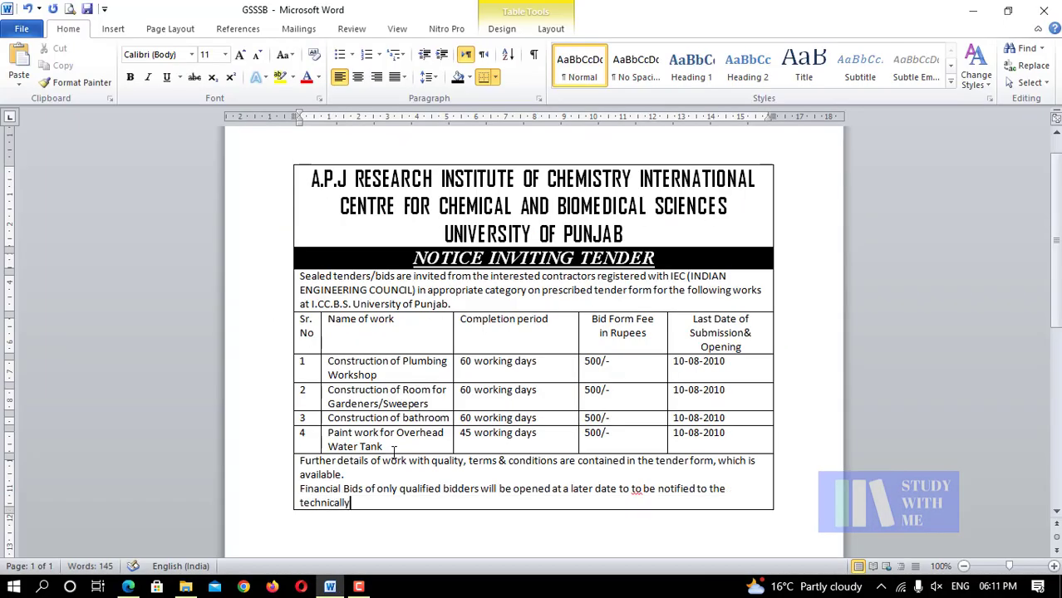
key(alt+Tab)
key(alt+Tab)
text(eligible bidders separately.)
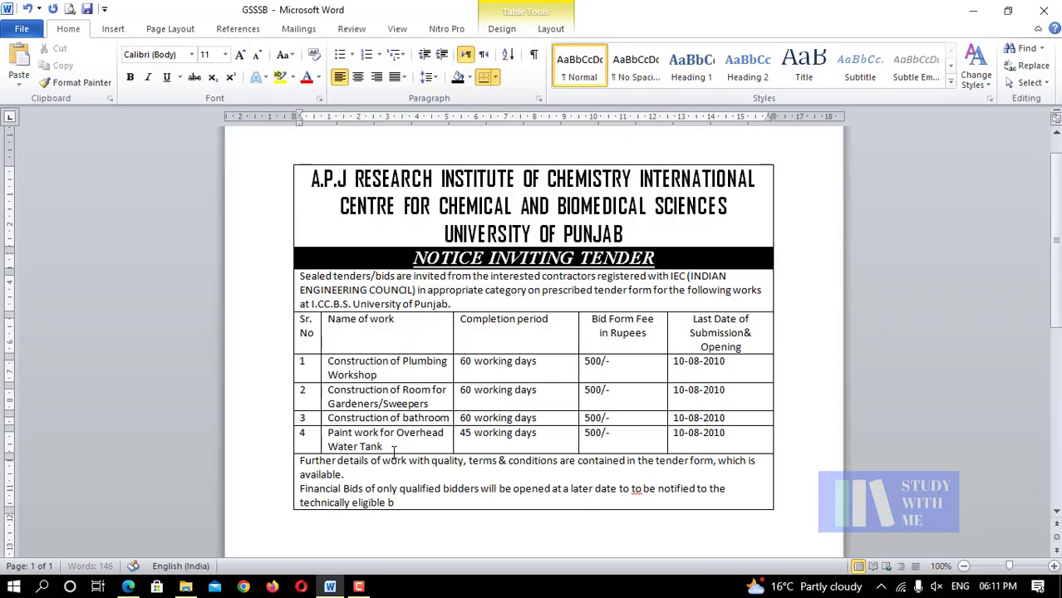
- Delete the duplicate "to" before "be notified" in the second paragraph and recheck the instructions in the PDF
double_click(634, 489)
key(Delete)
key(alt+Tab)
key(alt+Tab)
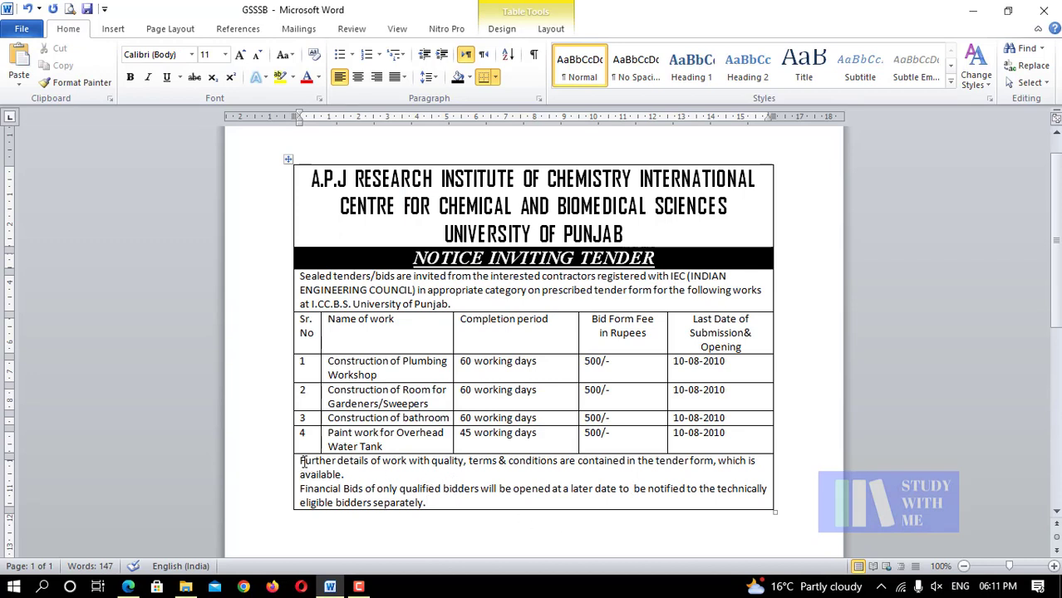
- Apply Justify Low alignment to both paragraphs in the last row
drag(301, 462, 434, 505)
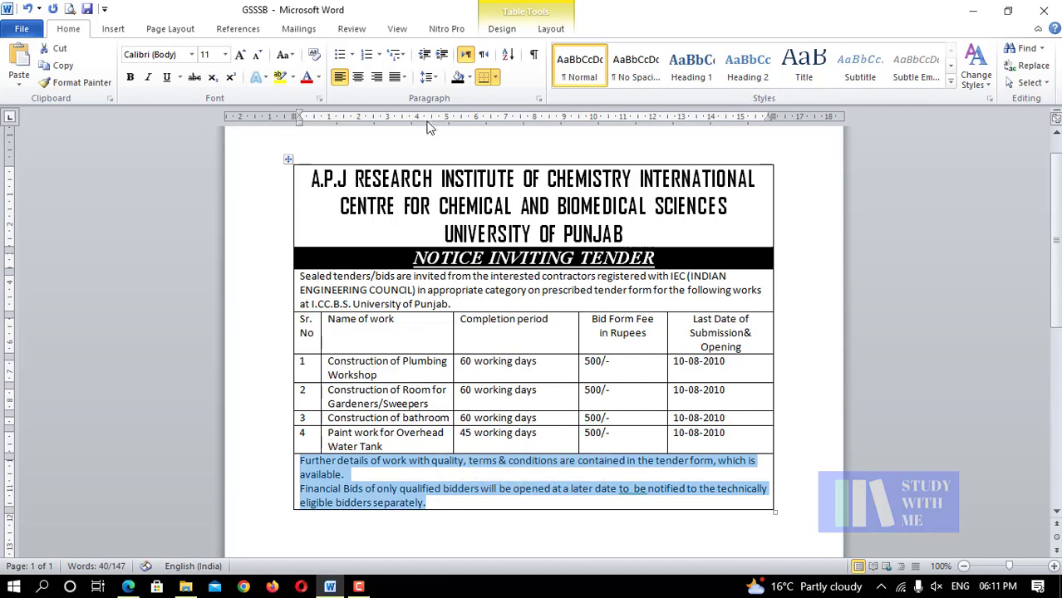
click(403, 77)
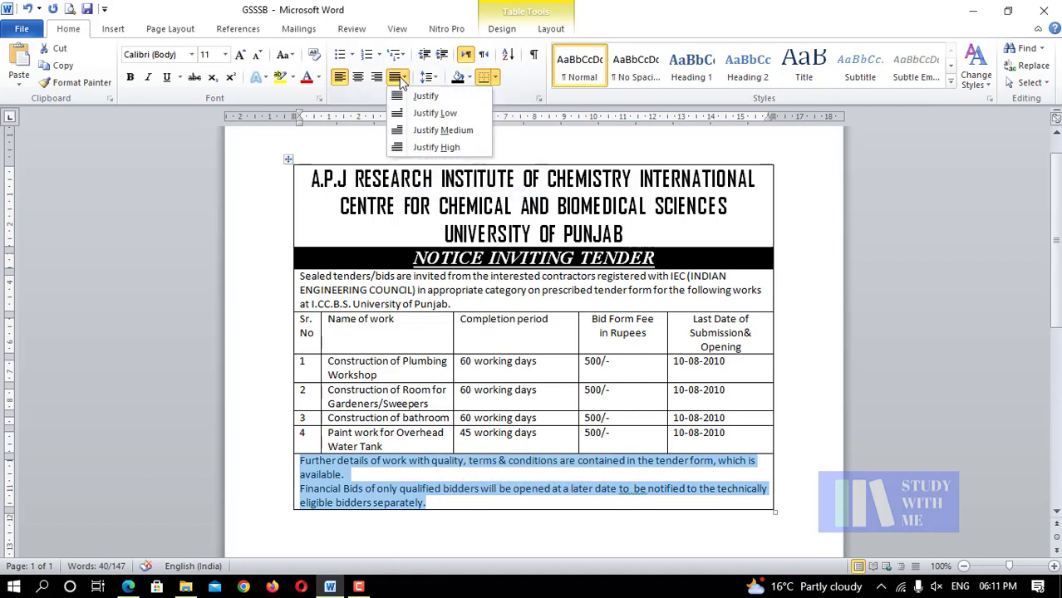
click(407, 113)
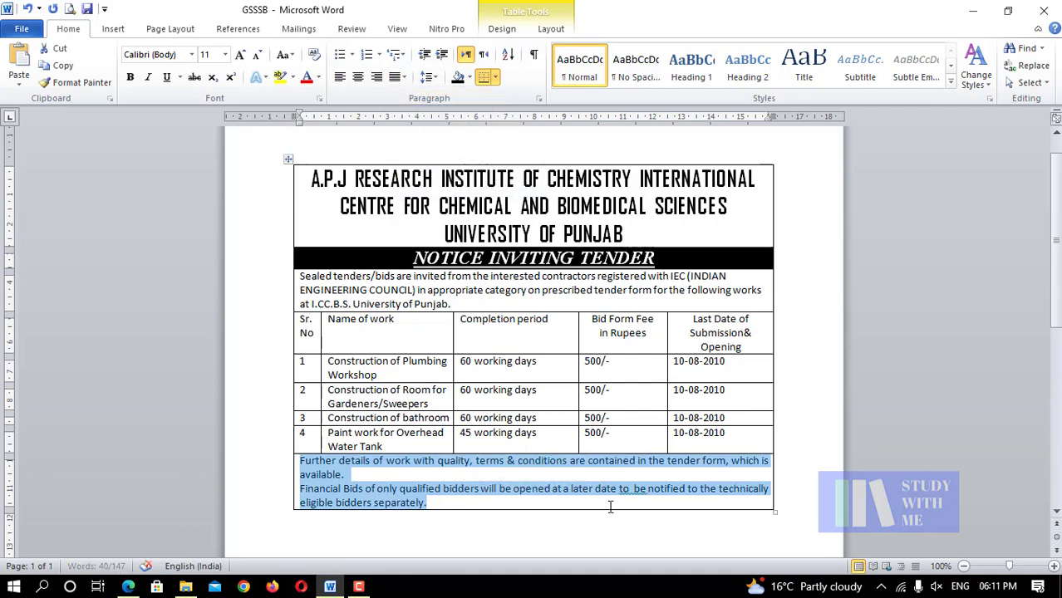
click(573, 495)
- Add "DIRECTOR" on a new line below the last row's paragraphs, consulting the PDF
key(alt+Tab)
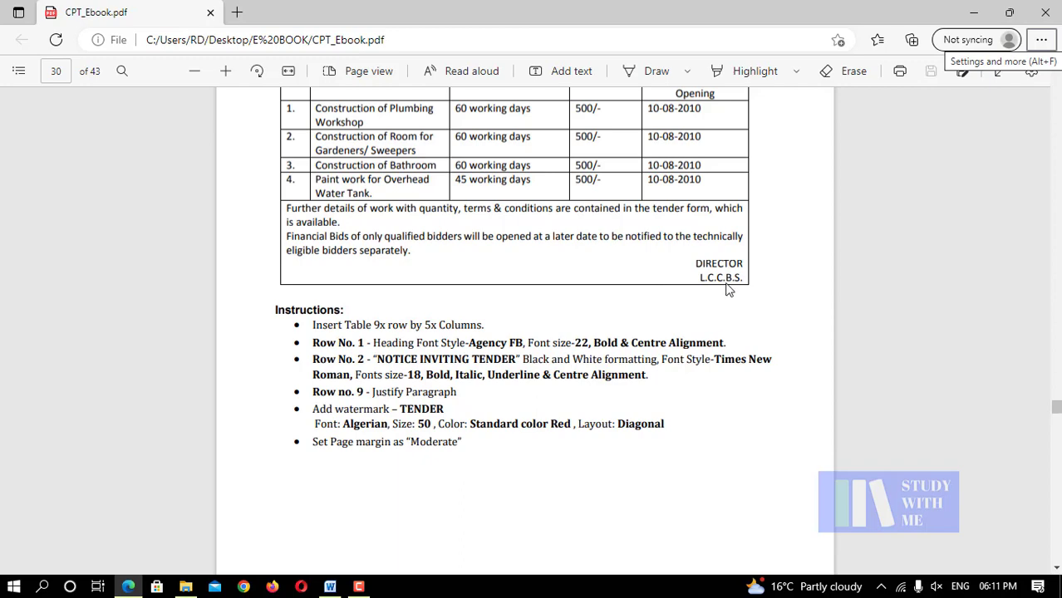
click(330, 586)
key(Return)
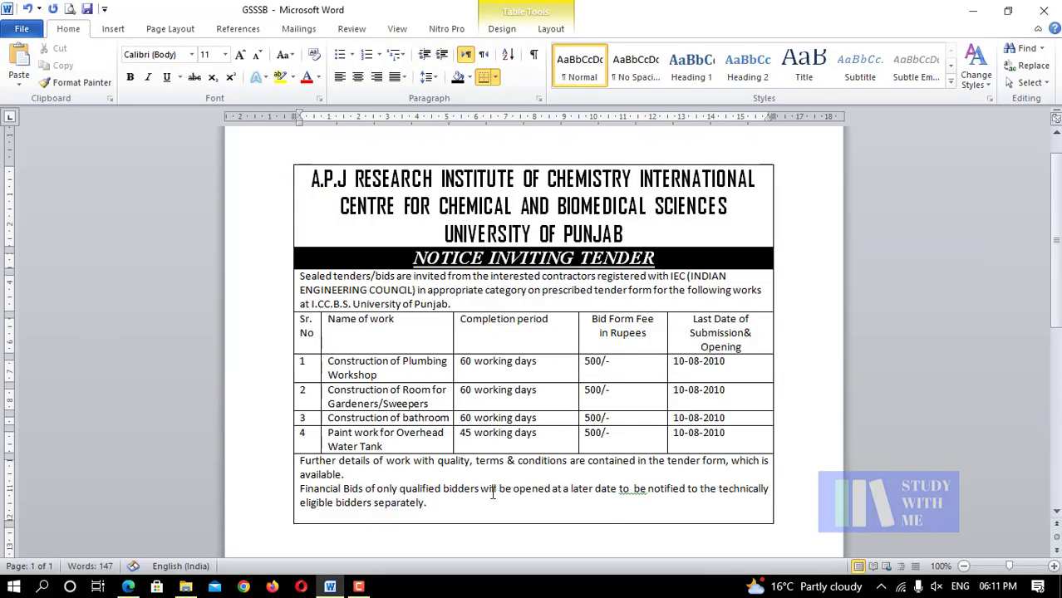
text(DIRECTOR)
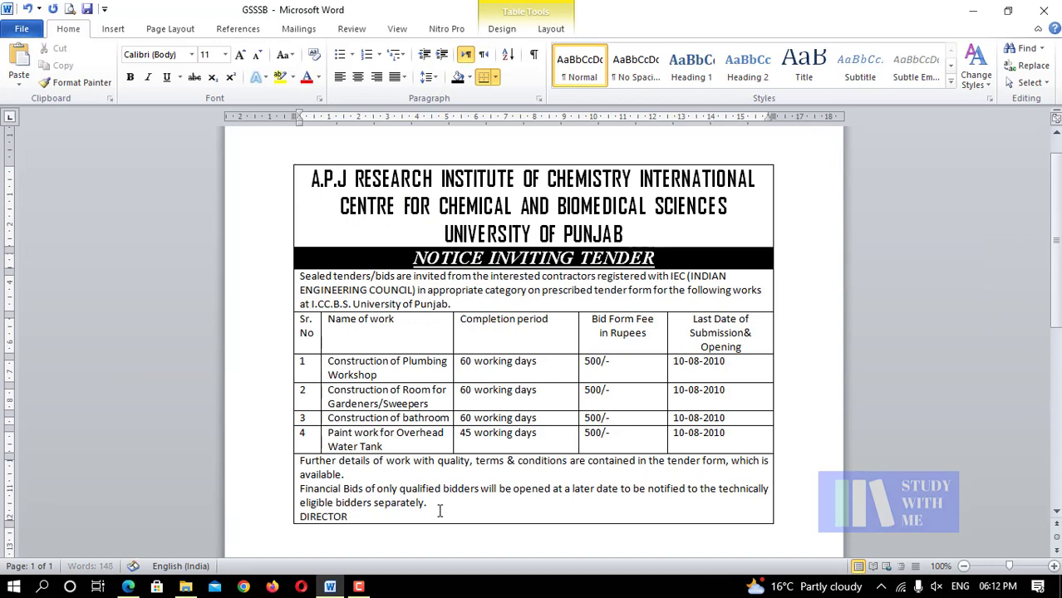
- Add "L.C.C.B.S." on a new line below "DIRECTOR" in the last row, checking it against the PDF
key(Return)
text(L.C.C.B.S)
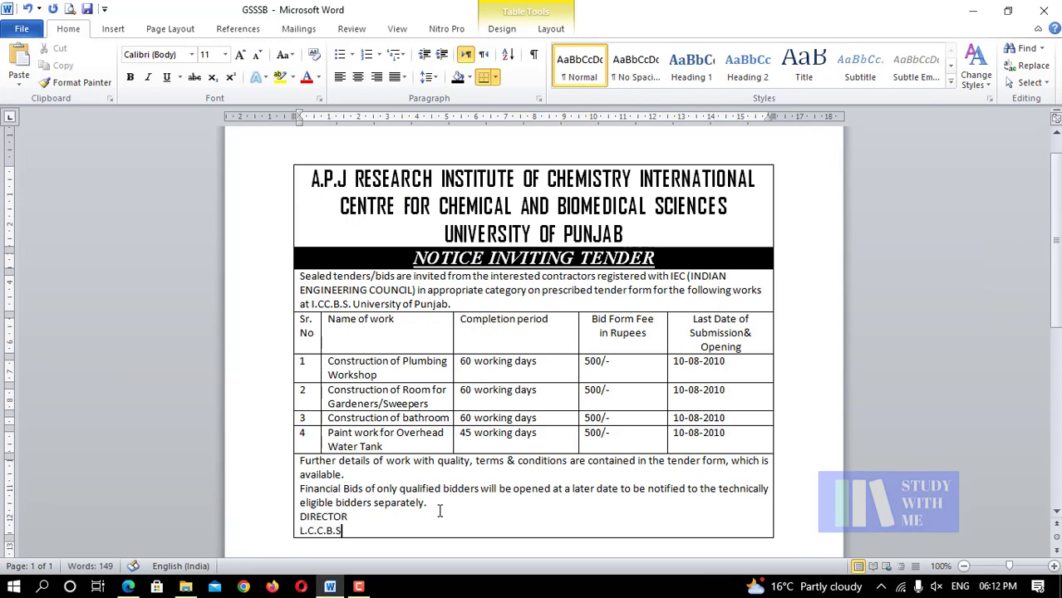
key(alt+Tab)
key(alt+Tab)
text(.)
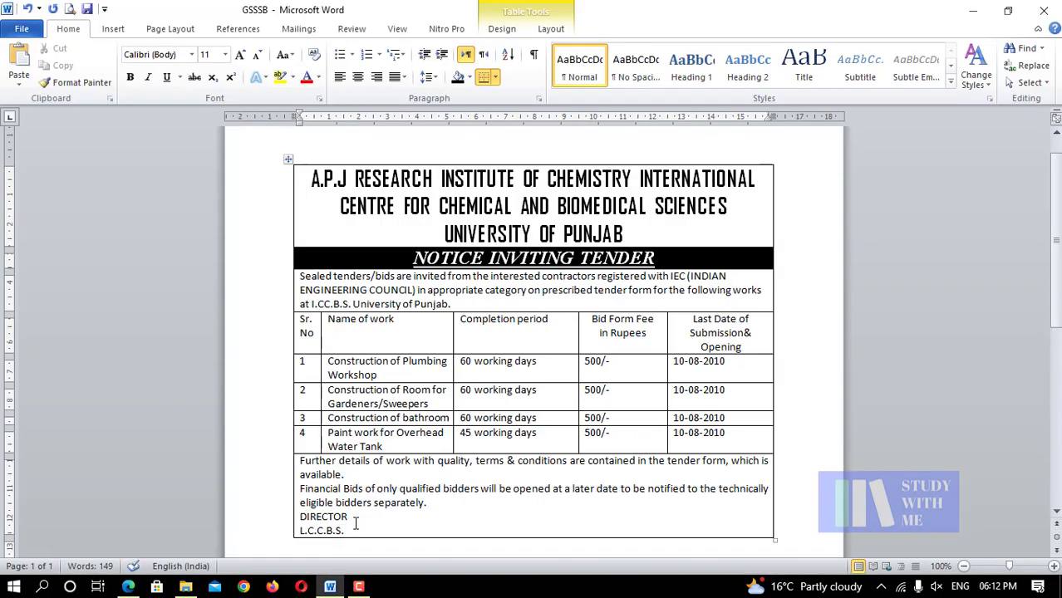
- Right-align the "DIRECTOR" and "L.C.C.B.S." lines in the last row
drag(300, 516, 352, 526)
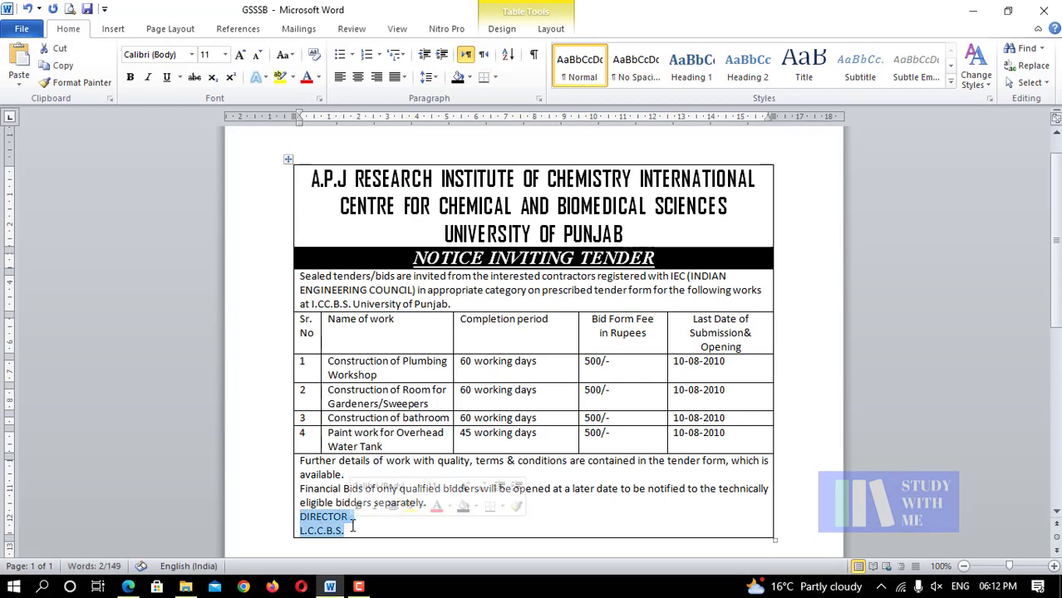
click(375, 77)
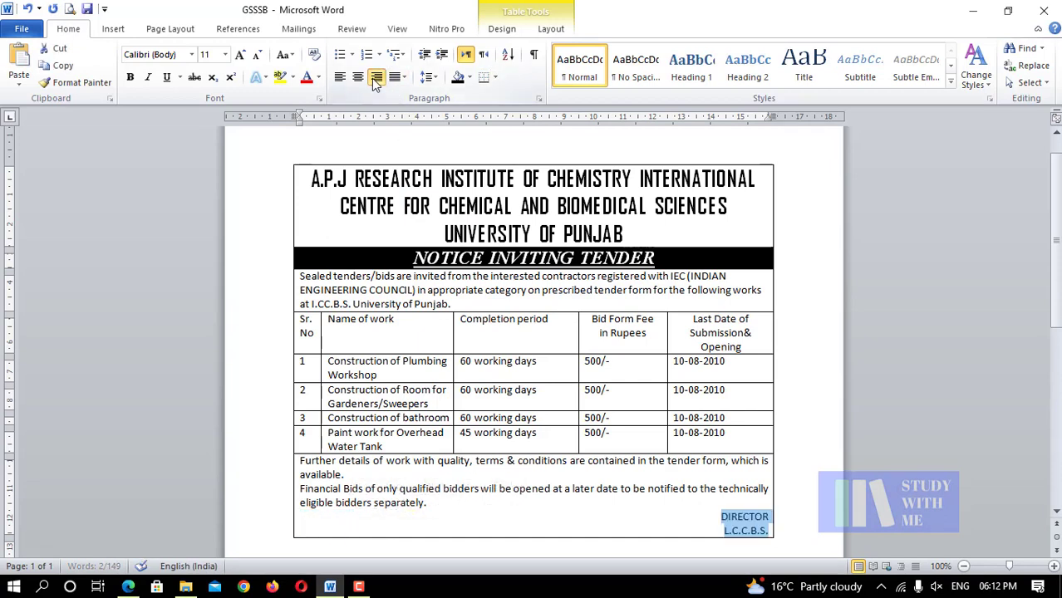
click(697, 522)
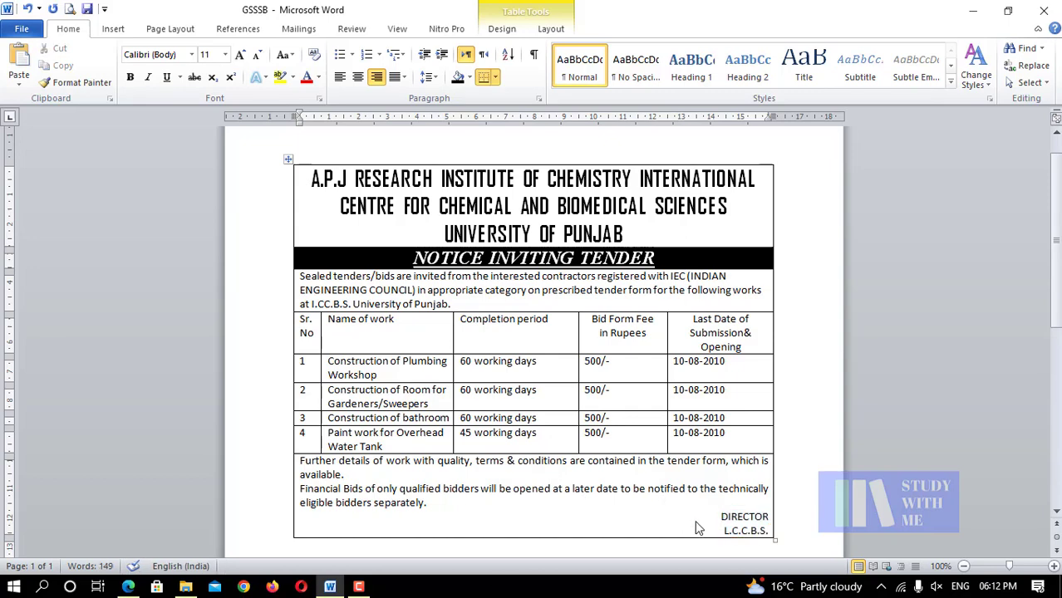
- Check the watermark instructions in the PDF and start a custom text watermark for the Word document
key(alt+Tab)
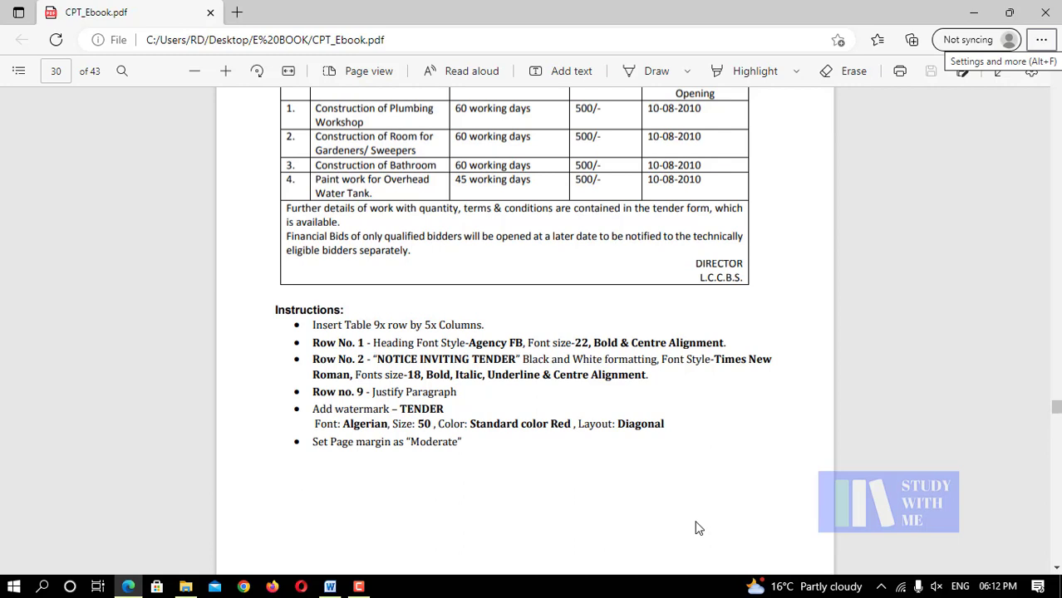
key(alt+Tab)
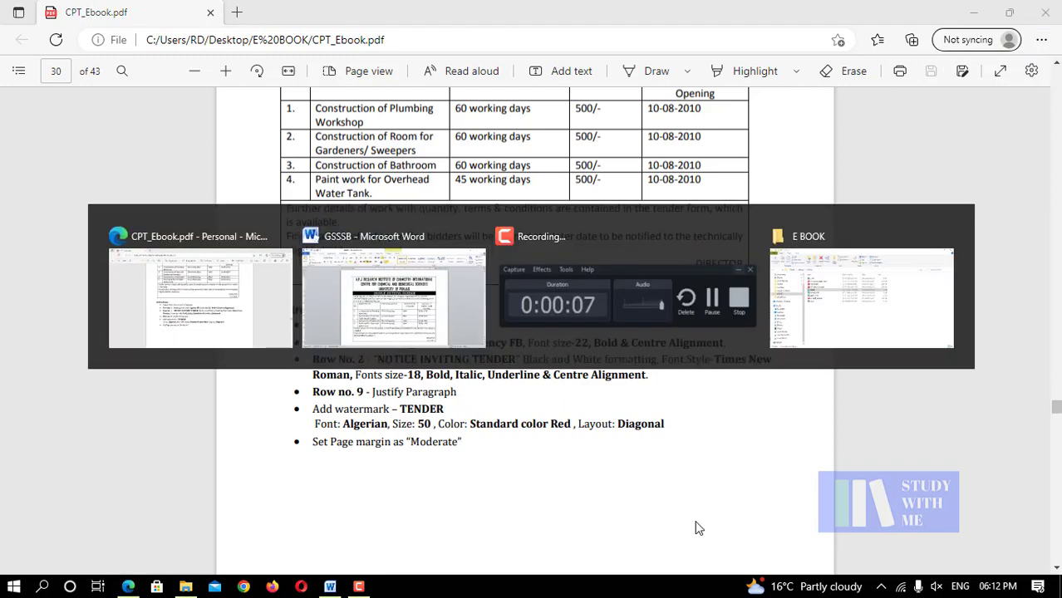
click(553, 376)
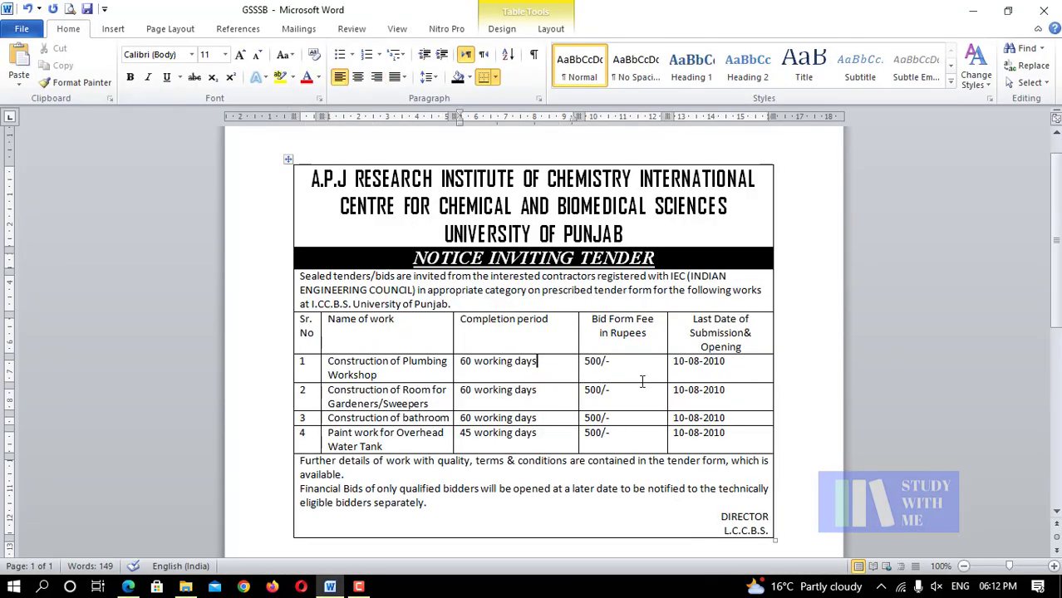
scroll(582, 378, up, 1)
key(ctrl+End)
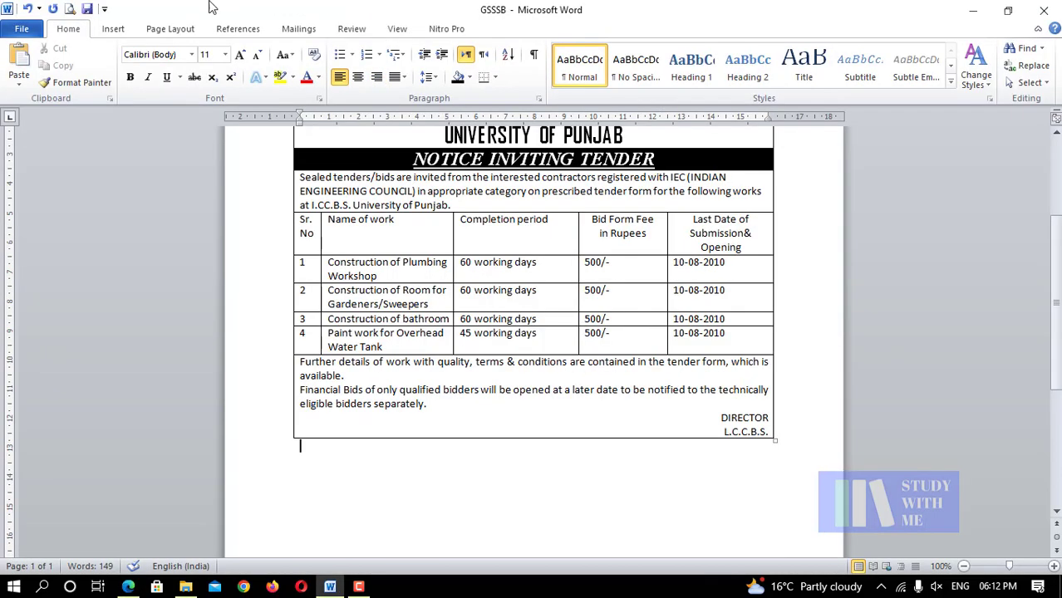
click(170, 28)
click(368, 84)
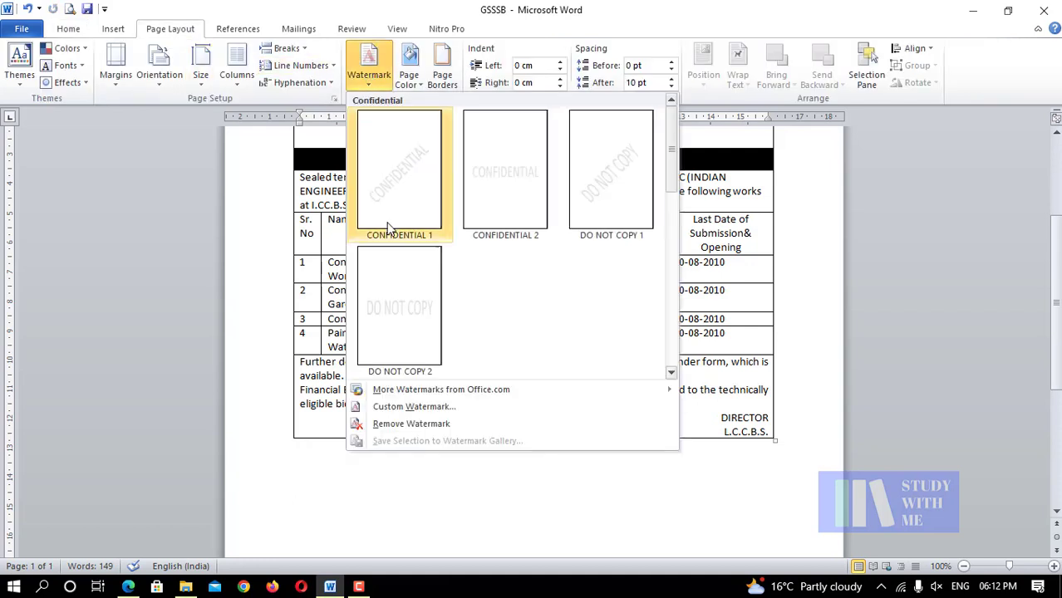
click(413, 406)
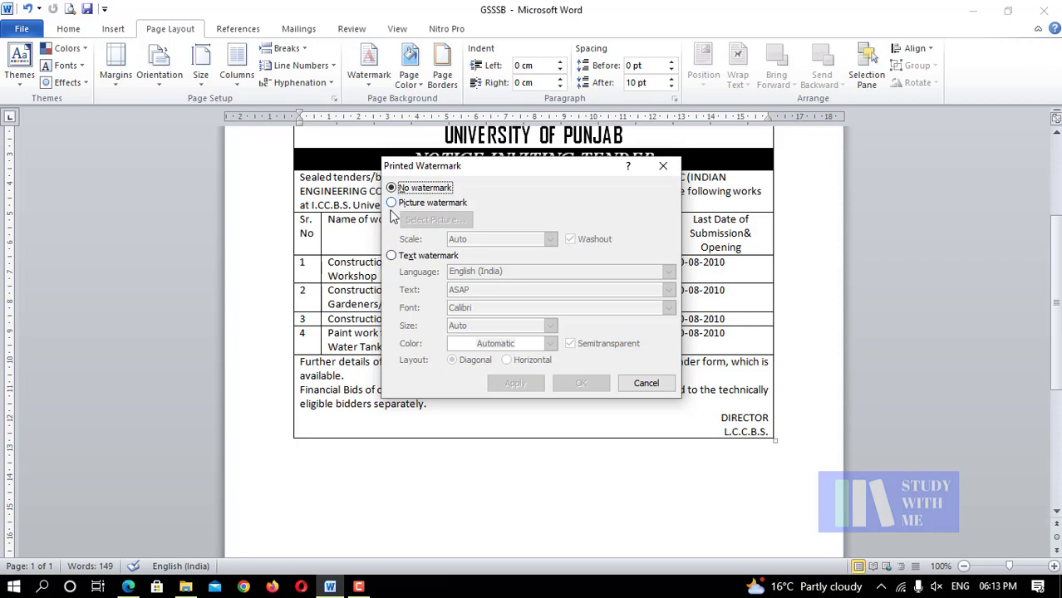
click(392, 256)
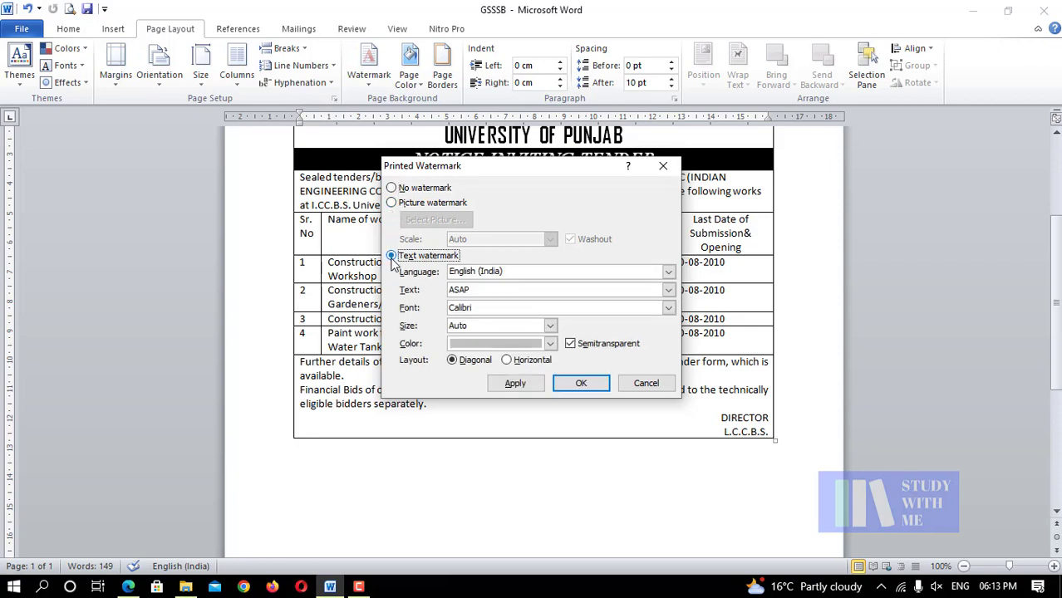
- Replace the watermark text with "TENDER", consulting the PDF for the wording
click(511, 291)
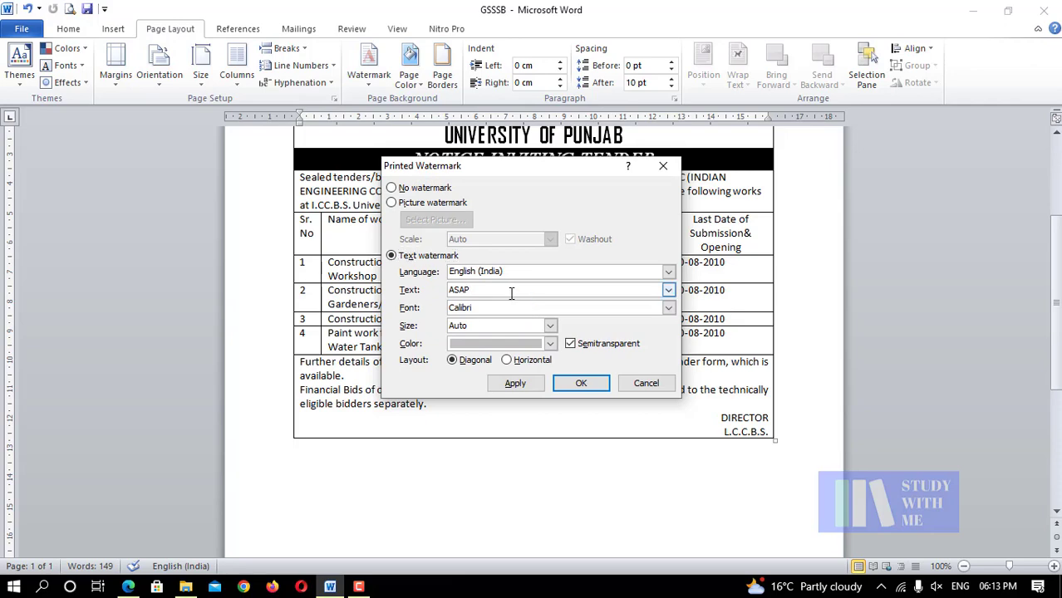
key(BackSpace)
key(BackSpace)
key(BackSpace)
text(TE)
key(alt+Tab)
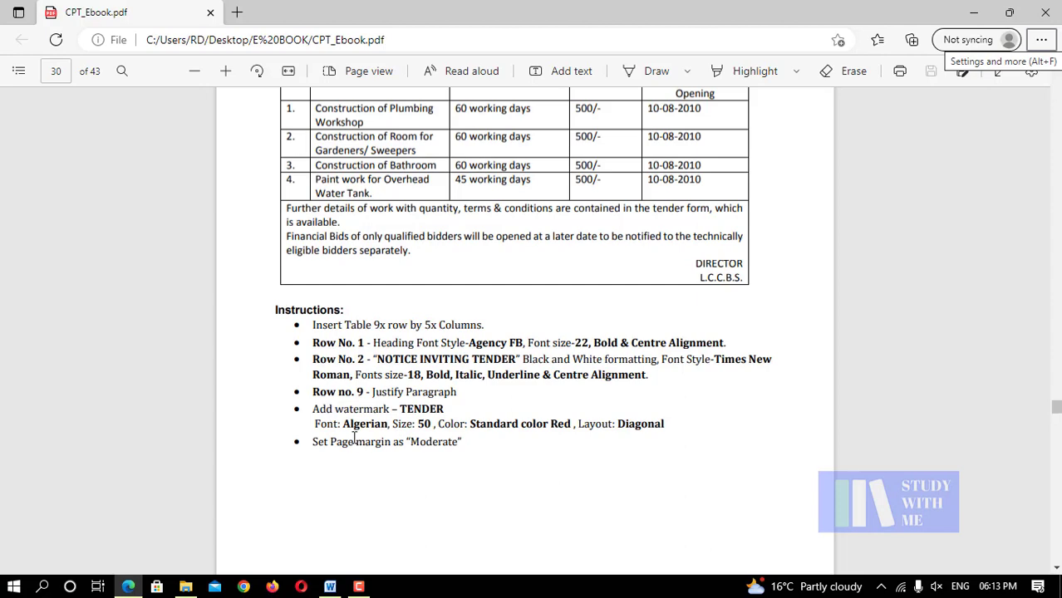
key(alt+Tab)
text(NDER)
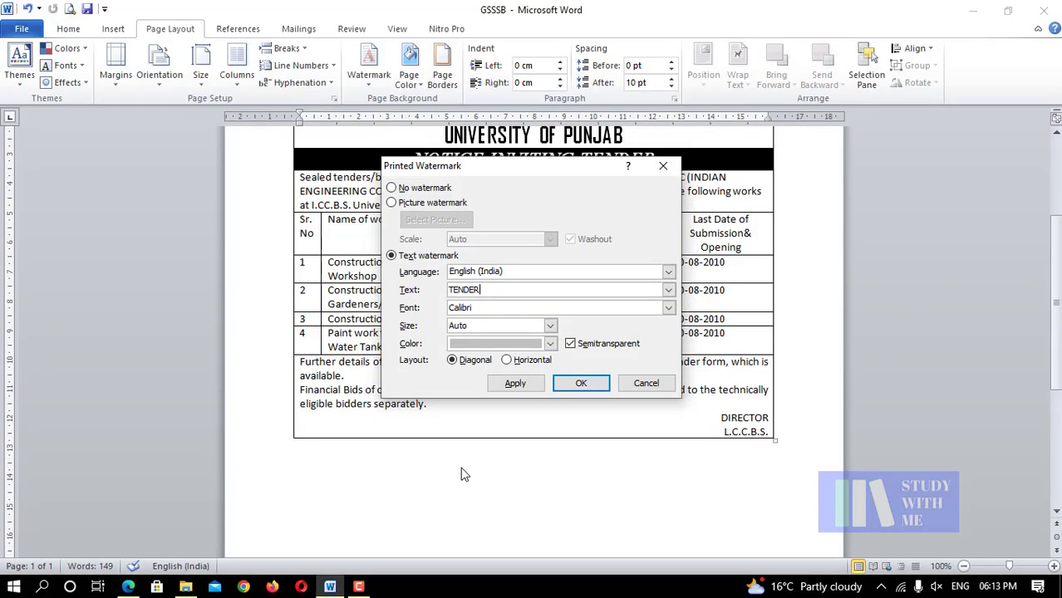
- Set the watermark font to Algerian and its size to 50
click(668, 308)
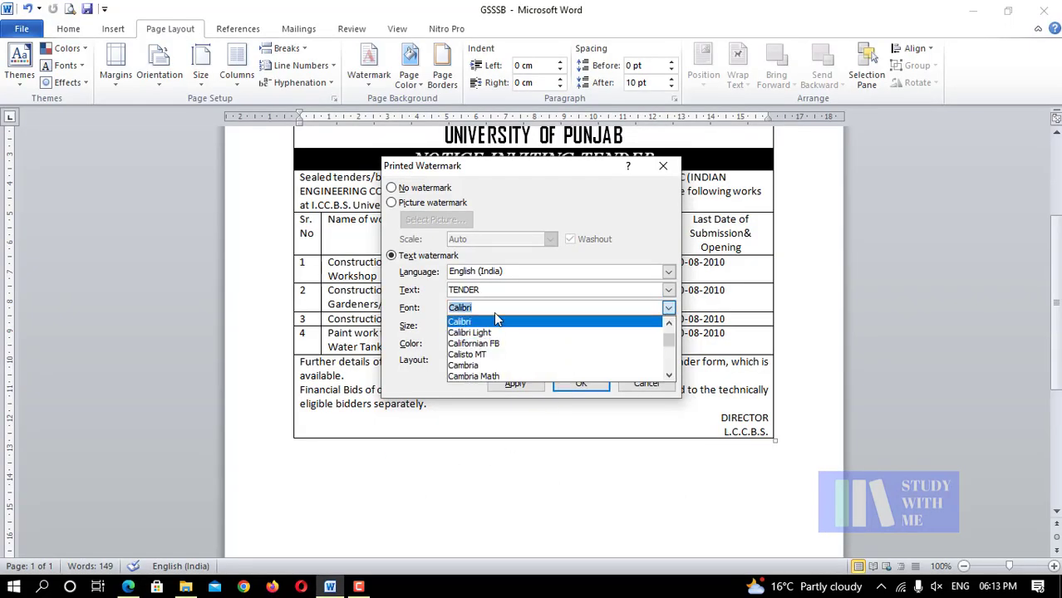
text(ALGERIAN)
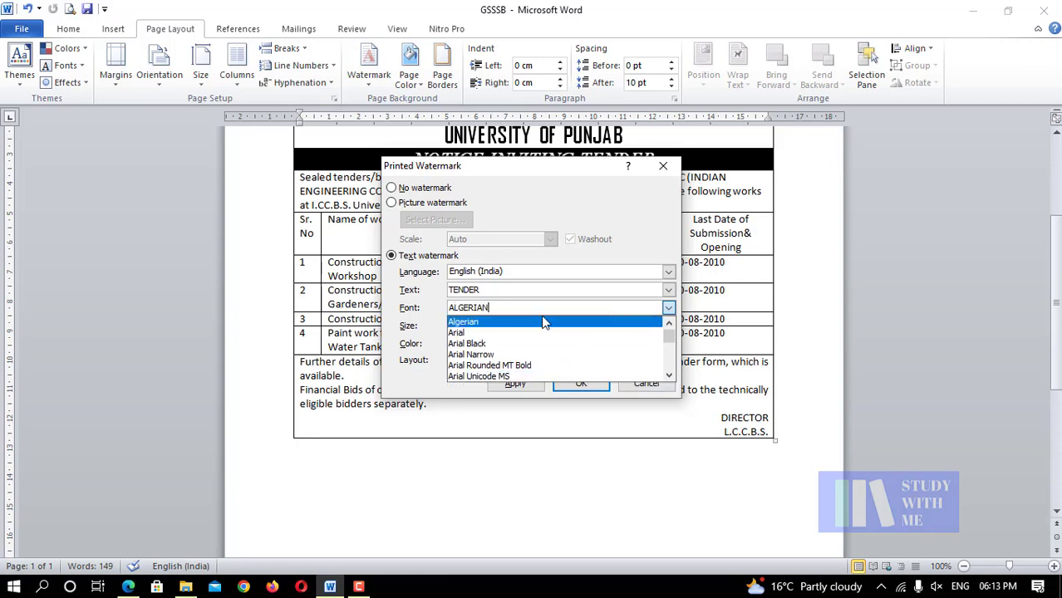
click(544, 321)
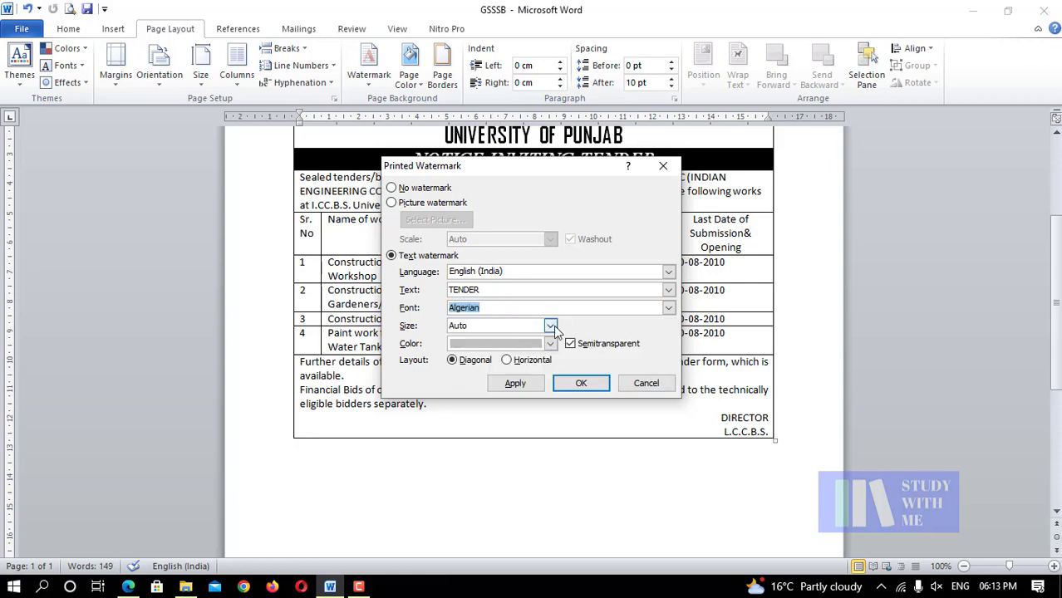
click(550, 325)
text(50)
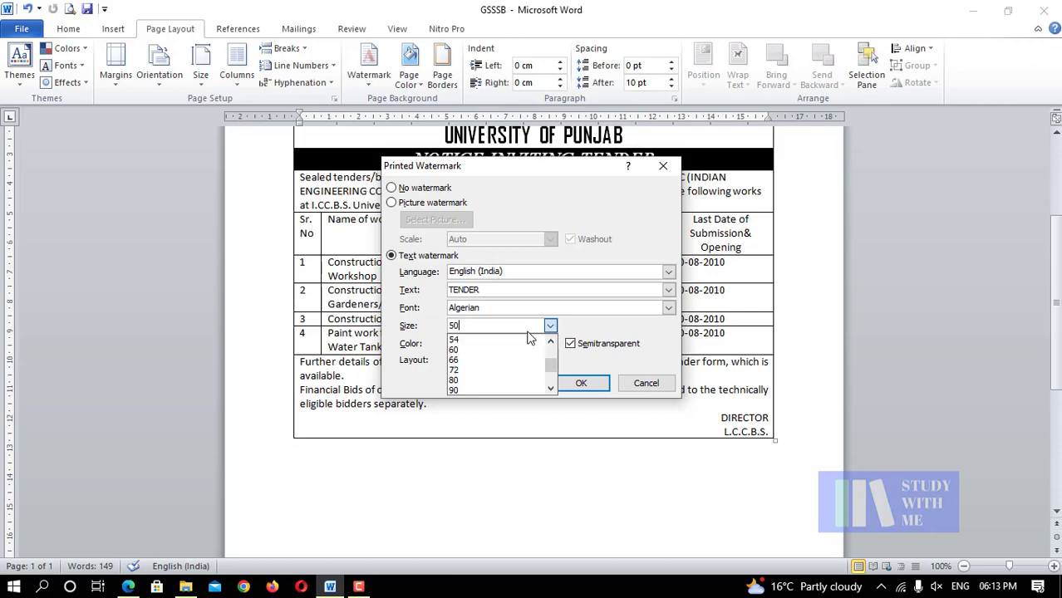
- Set the watermark color to standard Red as the PDF specifies, apply it with the Diagonal layout and close the watermark settings
key(alt+Tab)
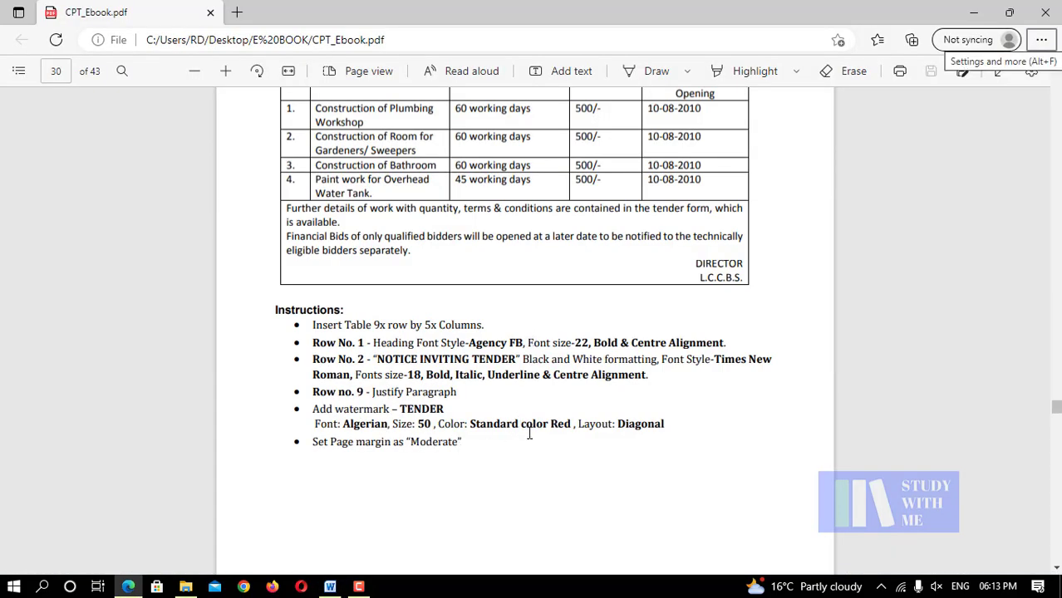
key(alt+Tab)
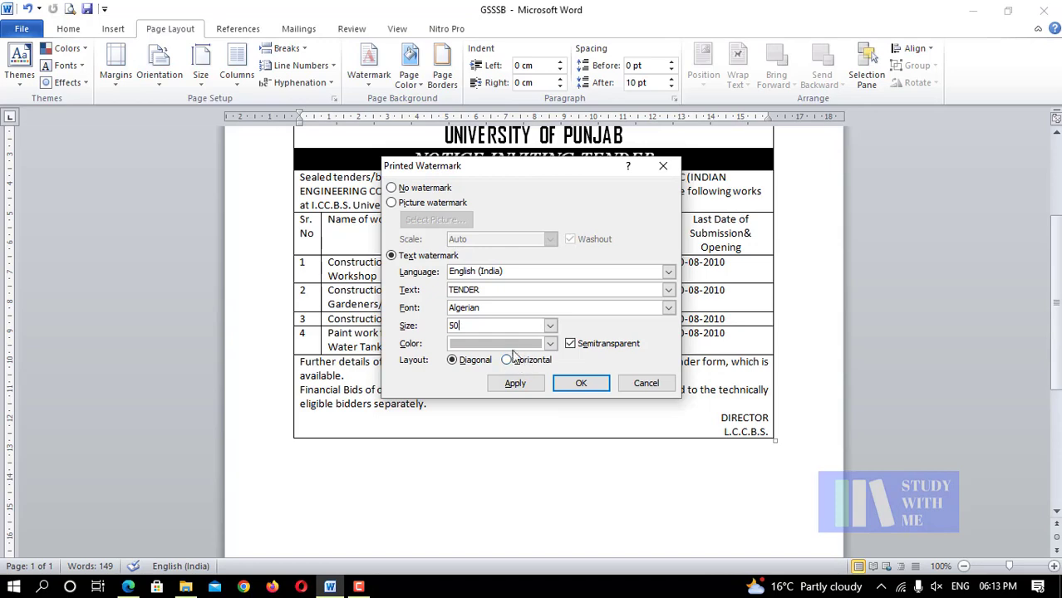
click(550, 344)
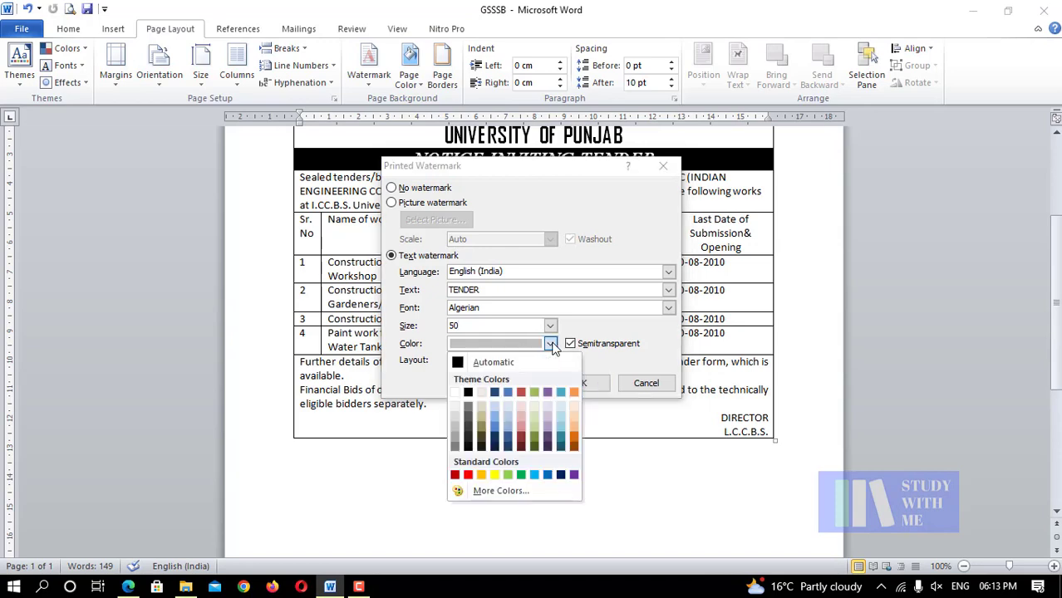
click(468, 474)
key(alt+Tab)
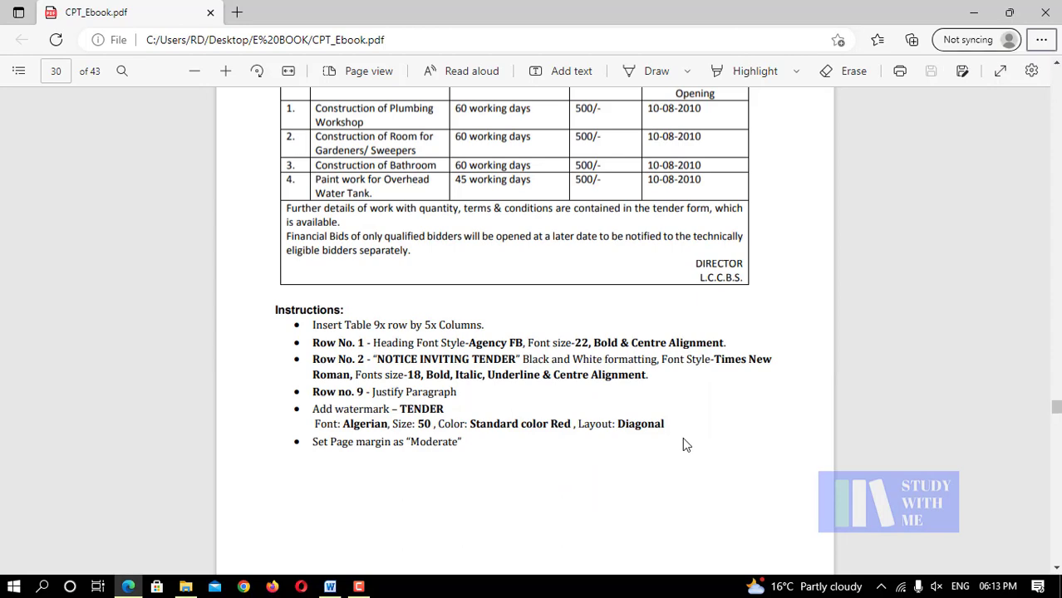
key(alt+Tab)
click(515, 383)
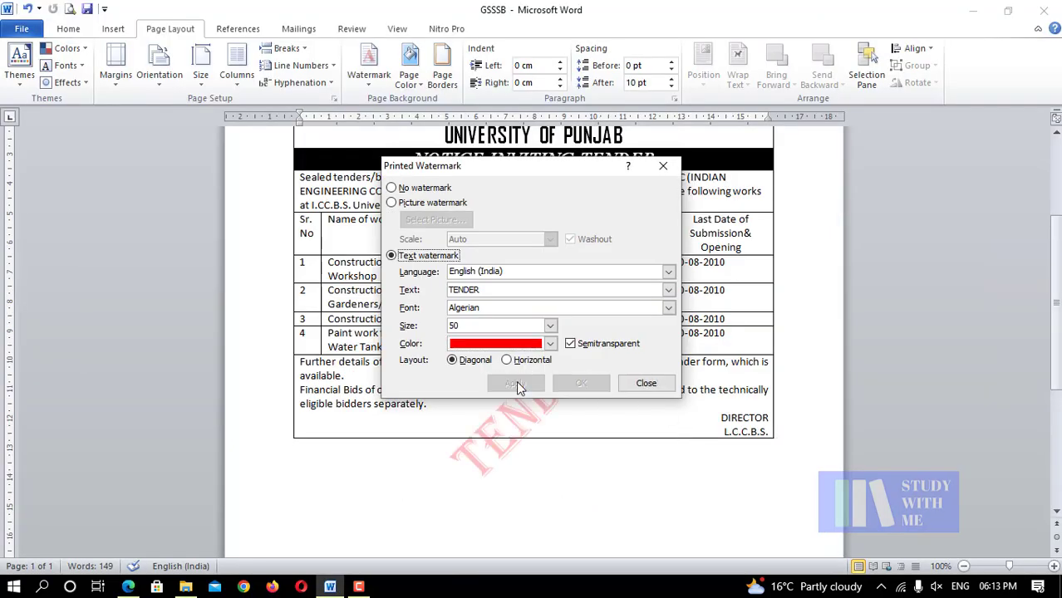
click(646, 383)
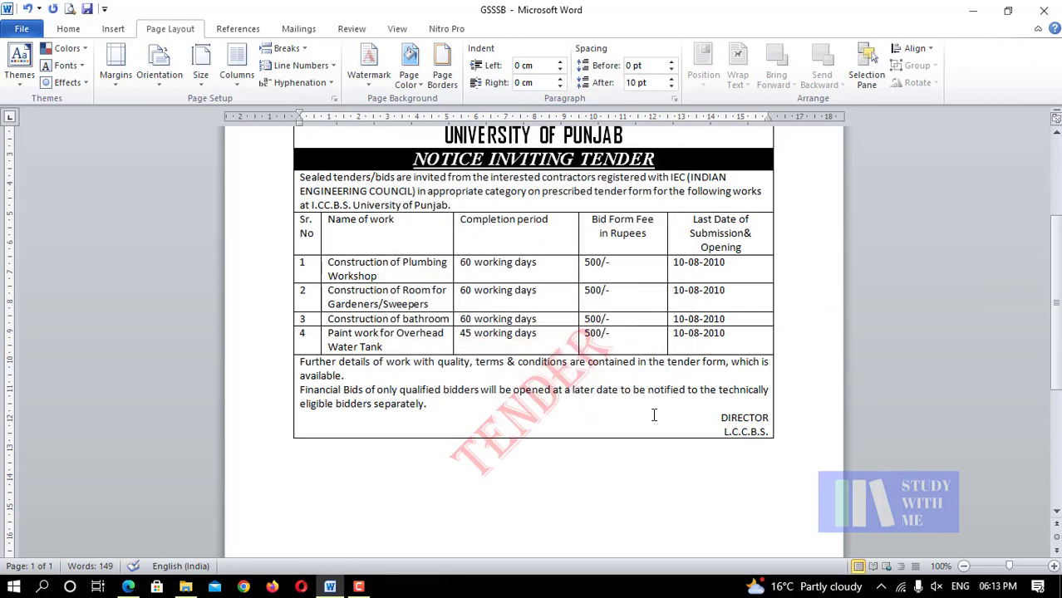
- Review the watermark across the page and add blank lines below "L.C.C.B.S." in the last row
scroll(655, 364, up, 3)
scroll(656, 364, up, 3)
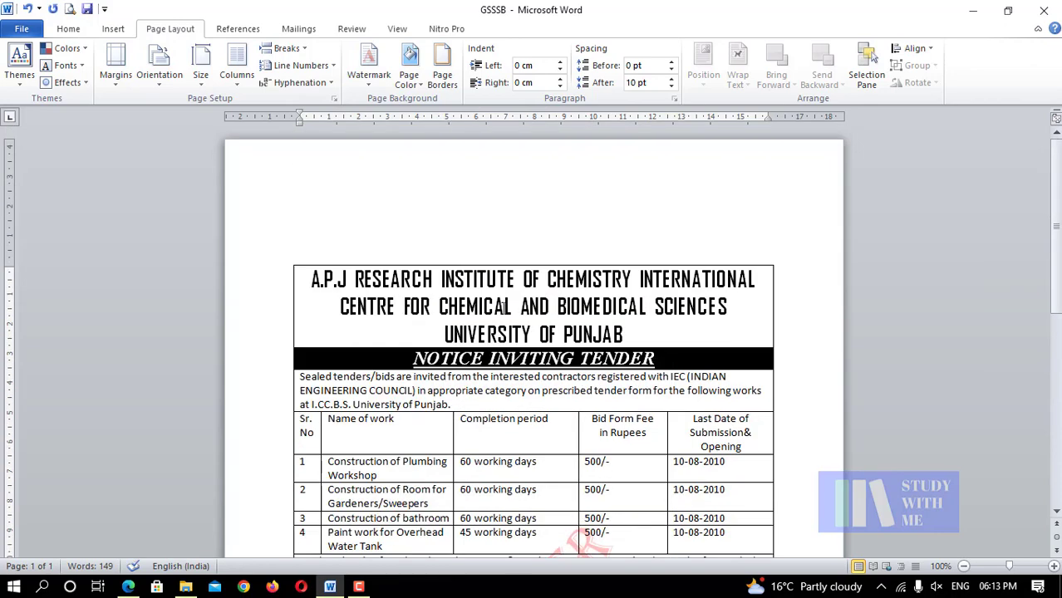
scroll(503, 308, down, 3)
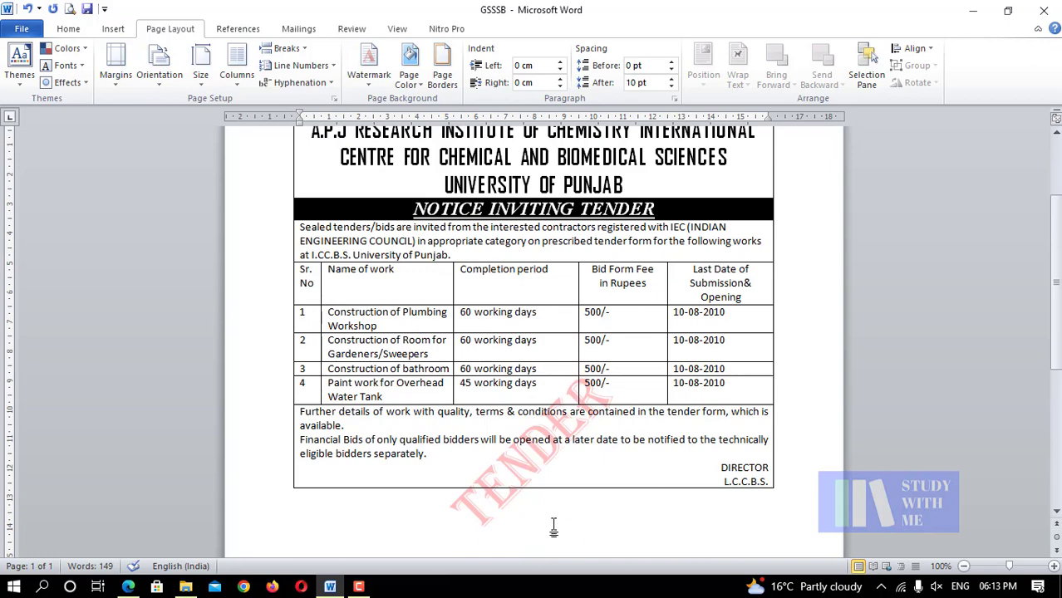
scroll(575, 455, down, 3)
click(612, 364)
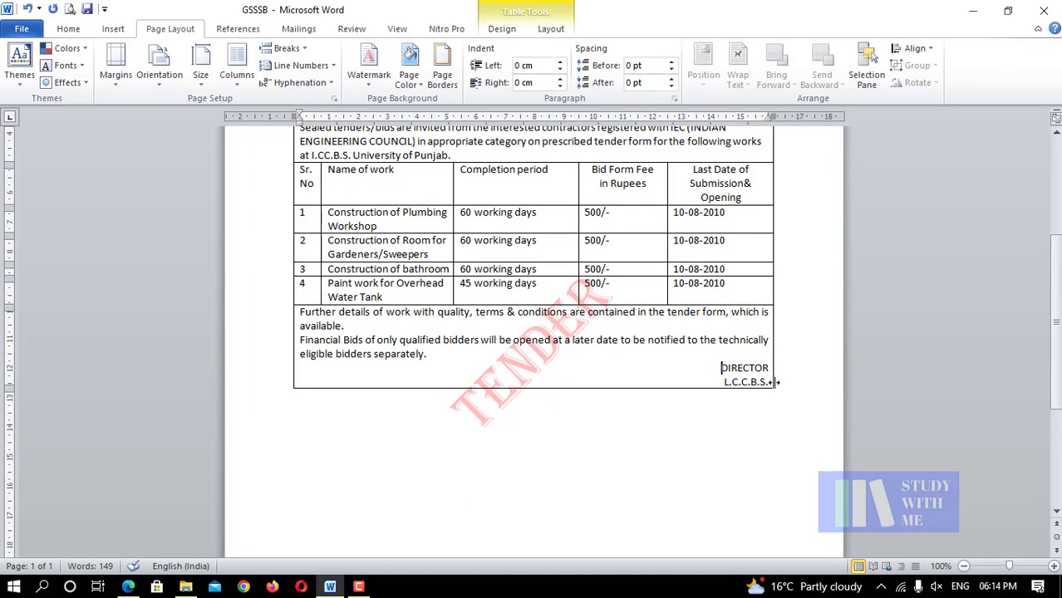
scroll(721, 368, up, 5)
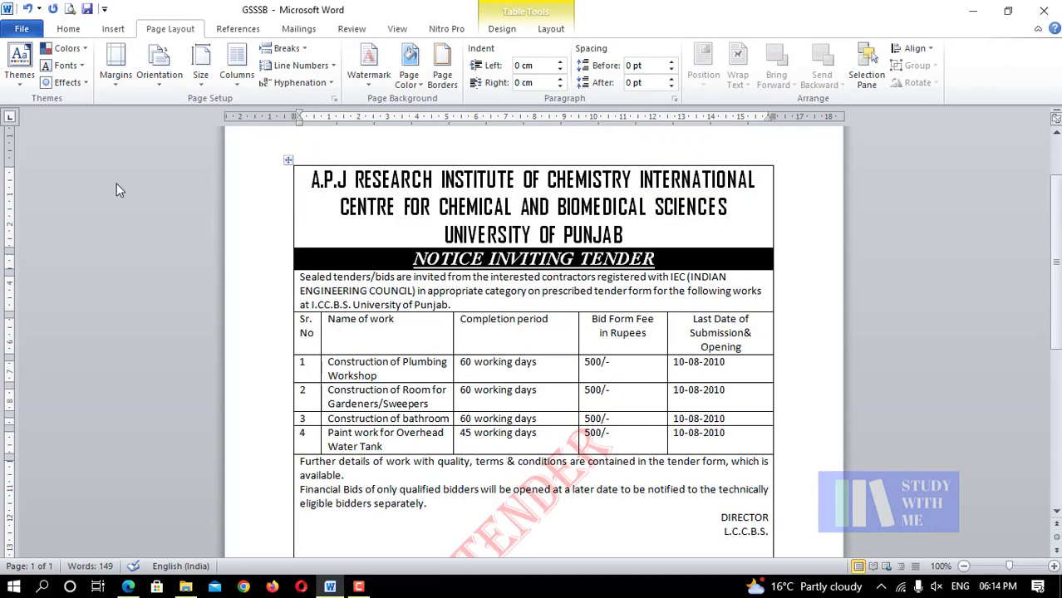
scroll(568, 344, down, 5)
scroll(567, 343, up, 5)
- Slightly increase the heights of the "Sealed tenders/bids" row and the "Construction of bathroom" row
drag(8, 195, 10, 230)
scroll(600, 336, down, 9)
scroll(551, 484, up, 9)
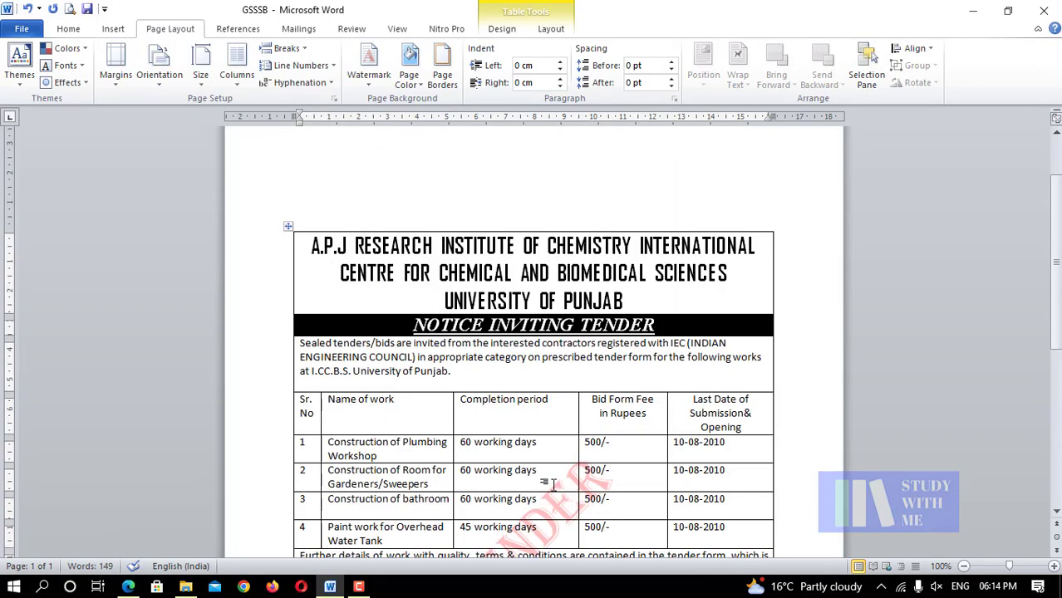
- Delete the blank lines below "L.C.C.B.S." in the last row
scroll(551, 484, down, 4)
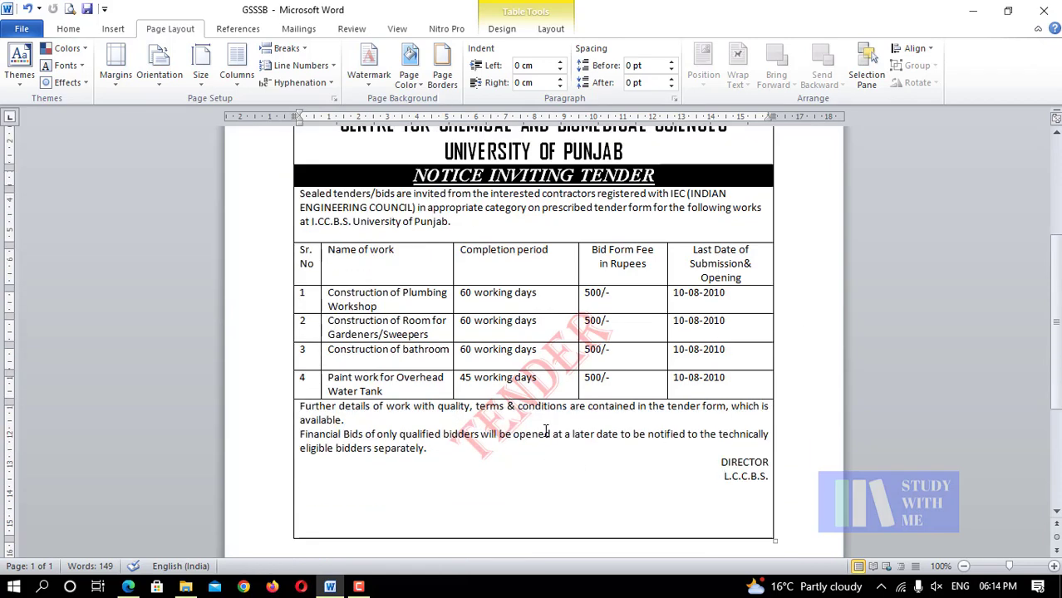
click(745, 516)
key(BackSpace)
key(BackSpace)
key(BackSpace)
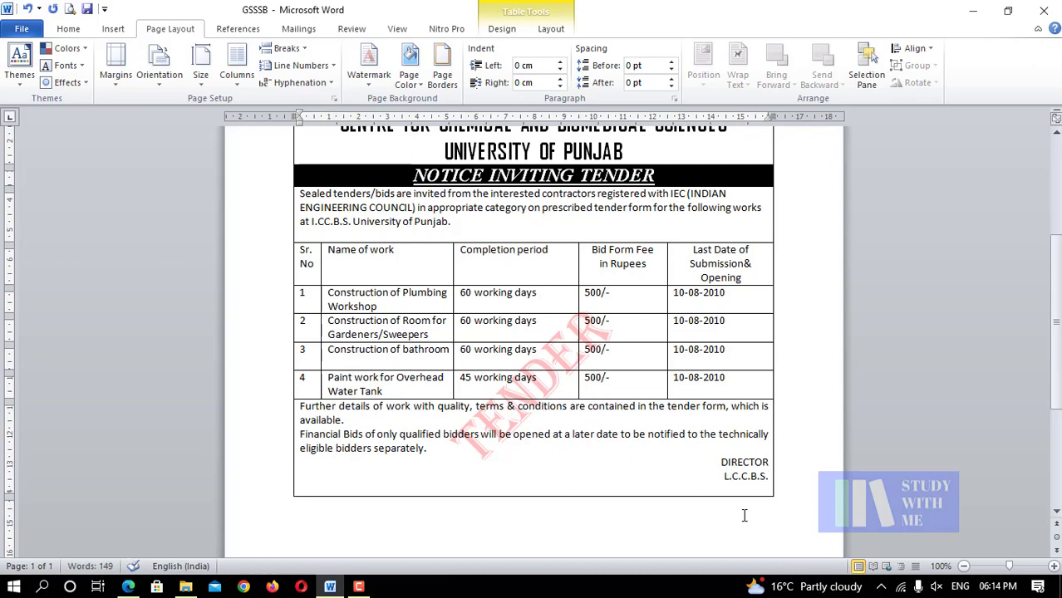
- Compare the finished table with the original in the PDF and recheck its instructions
key(alt+Tab)
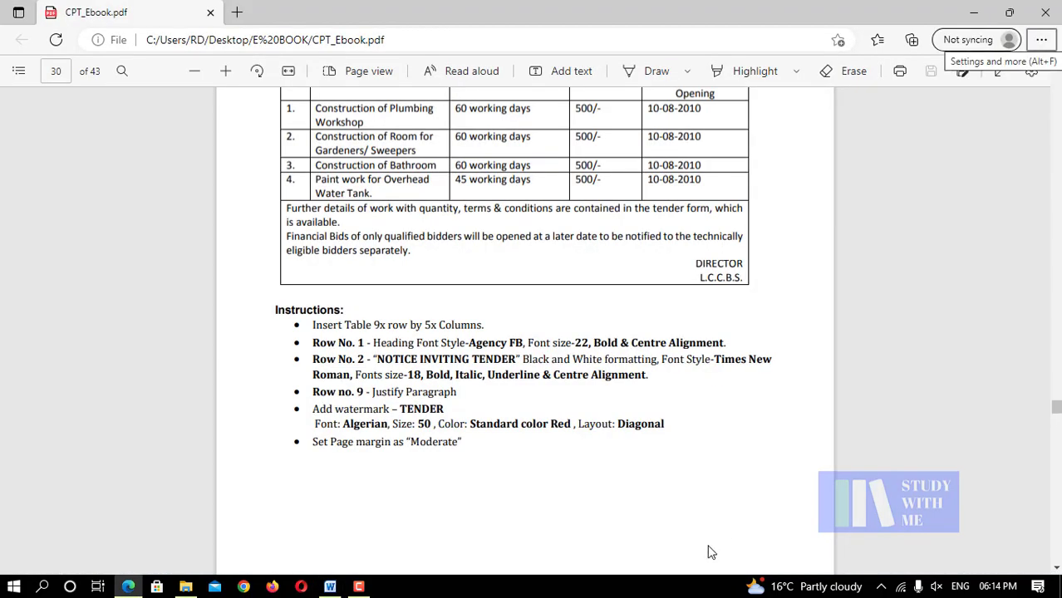
scroll(700, 509, up, 2)
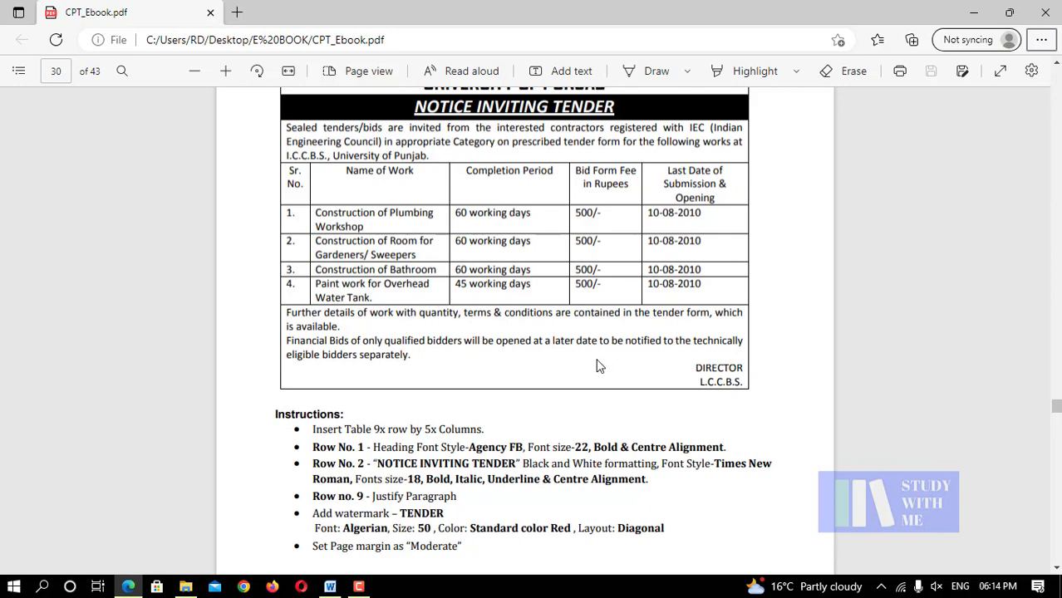
key(alt+Tab)
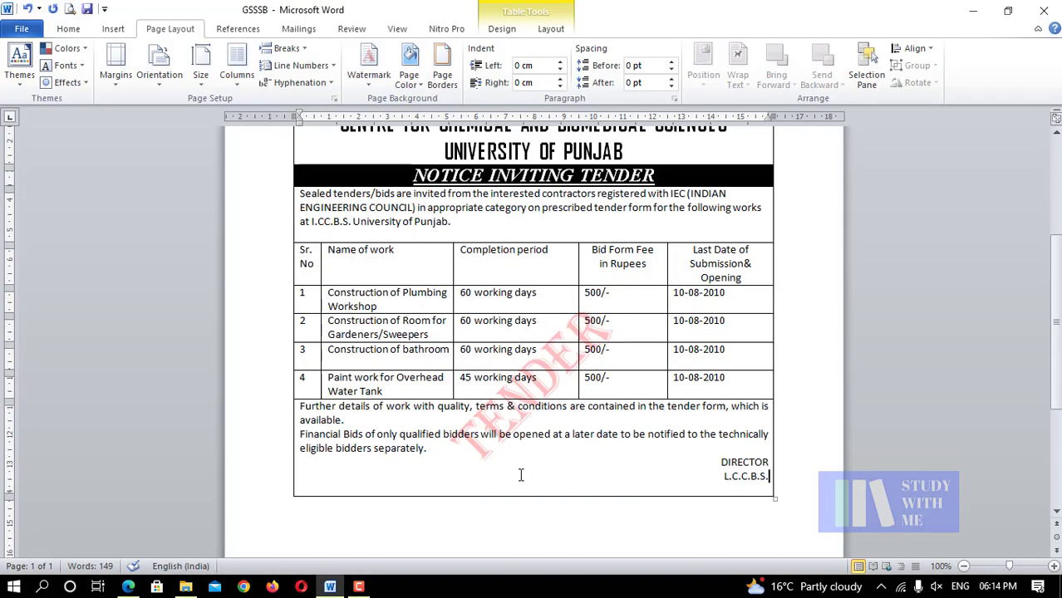
- Change the TENDER text watermark's layout to Horizontal
click(370, 85)
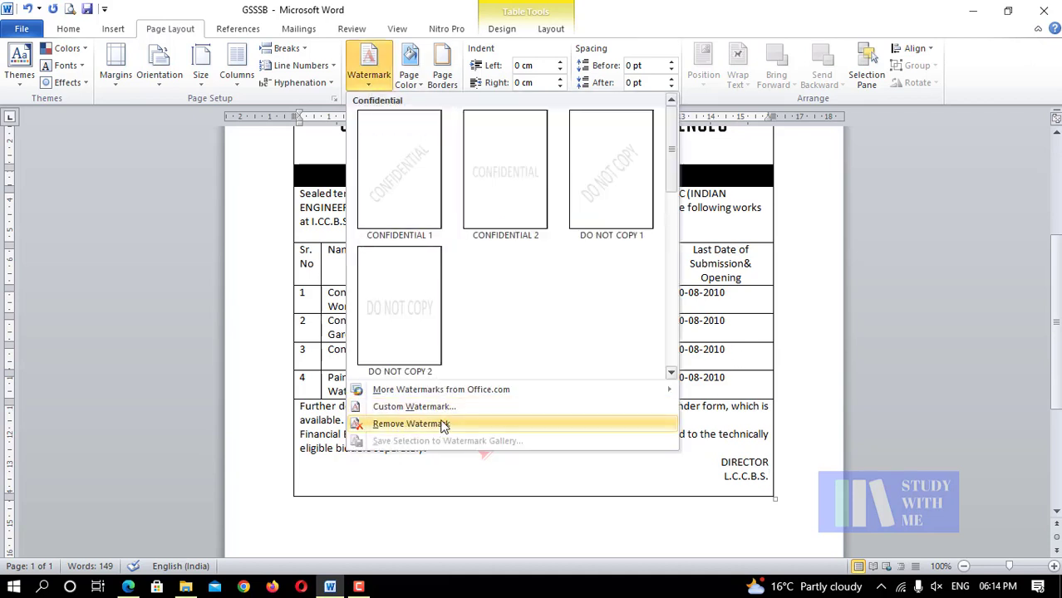
click(416, 406)
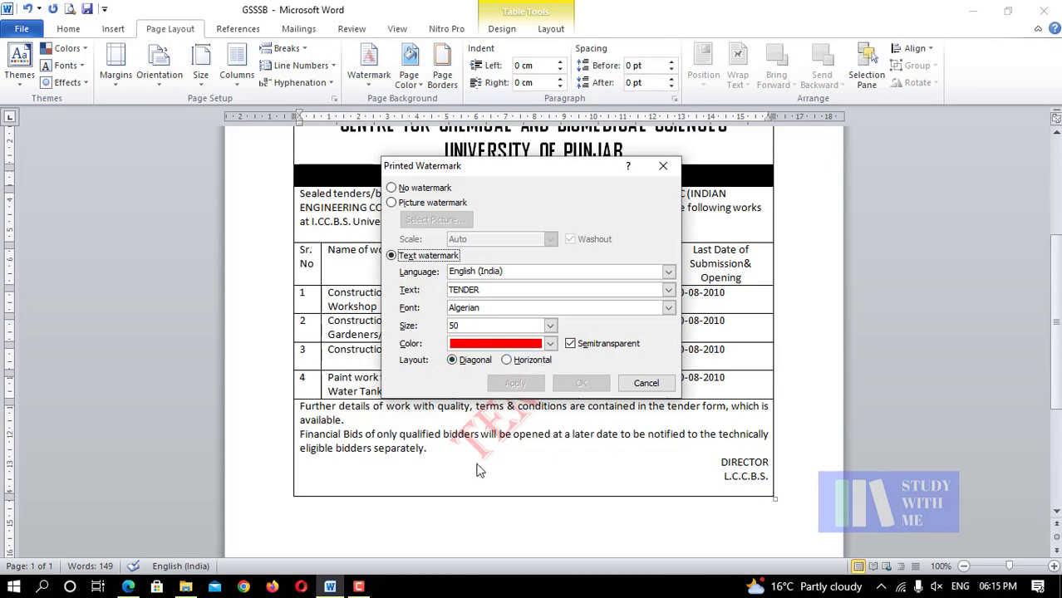
click(508, 361)
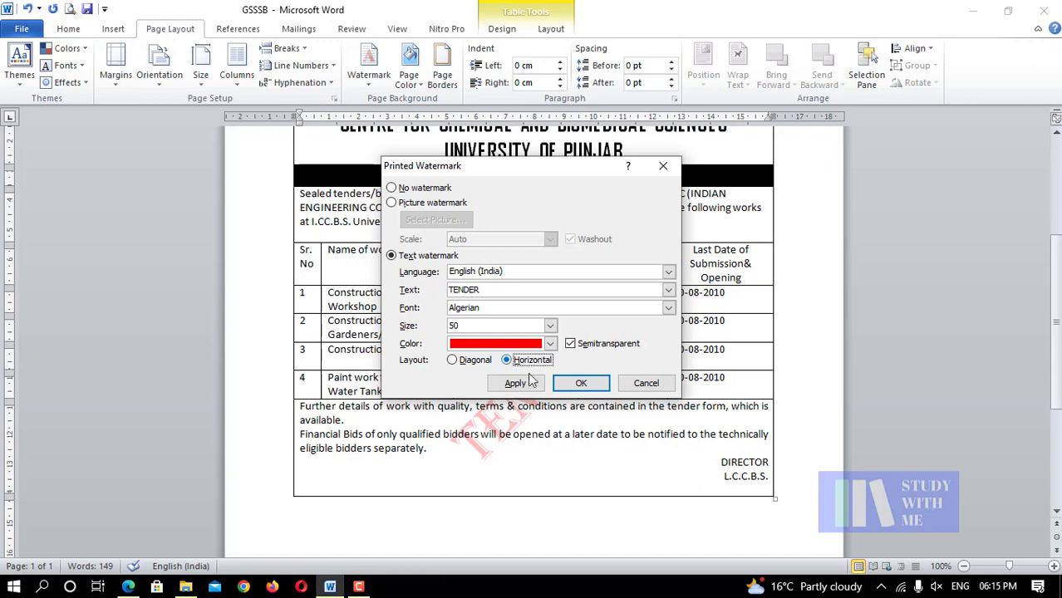
click(579, 384)
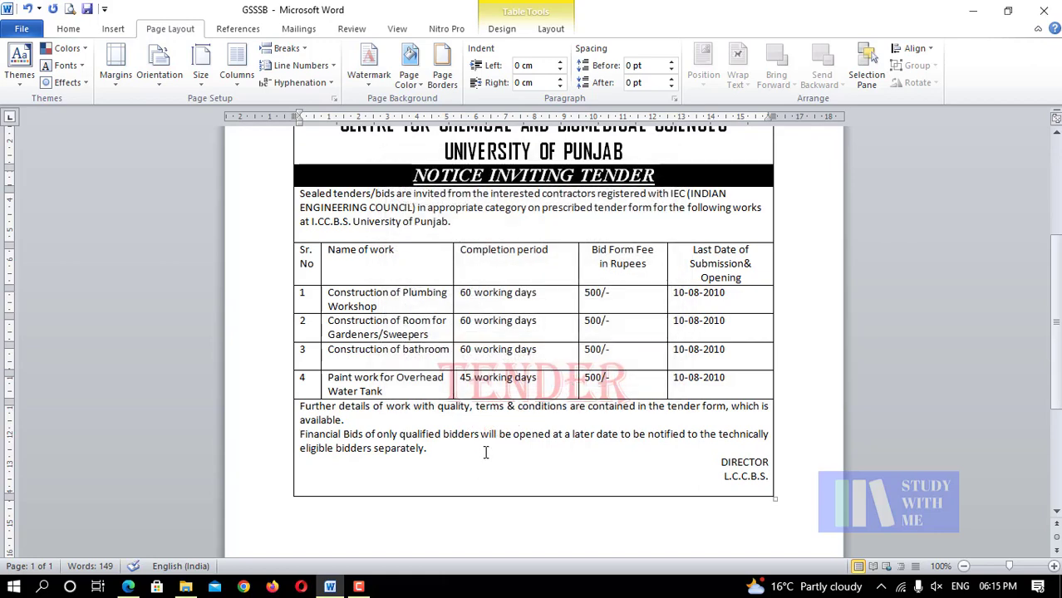
- Set the TENDER watermark's layout back to Diagonal and apply it
click(379, 86)
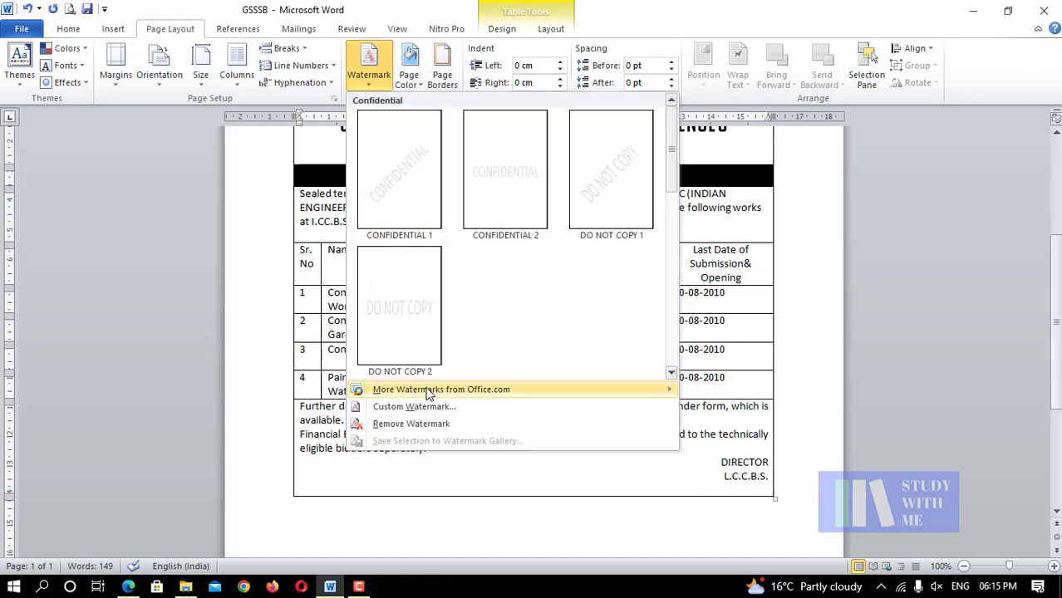
click(414, 406)
click(466, 362)
click(516, 383)
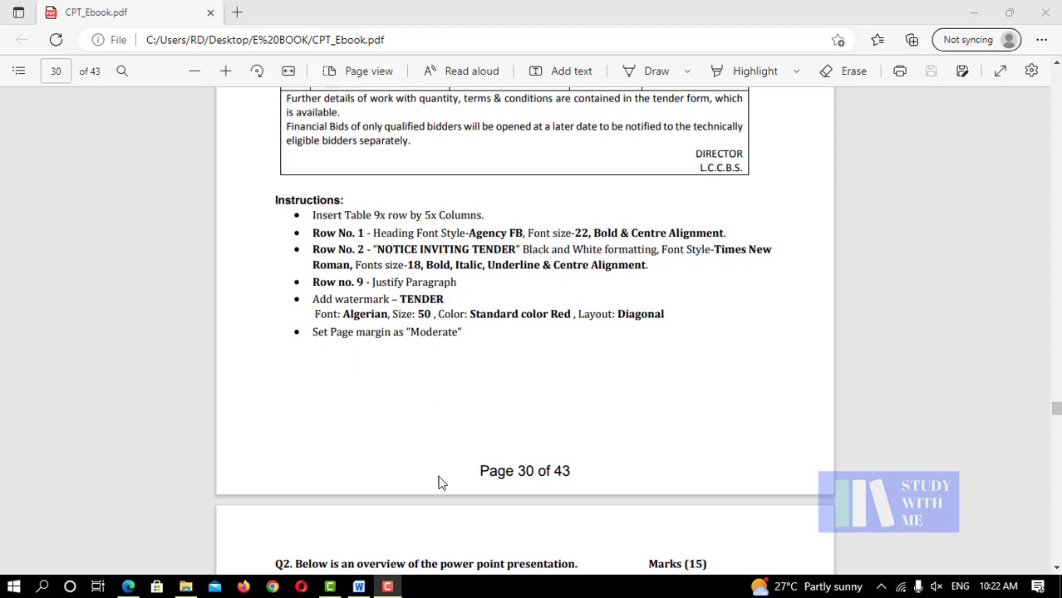
- Switch to the GSSSB document in Word, try the Narrow page margins, and set them to Moderate
mouse_move(359, 586)
click(371, 536)
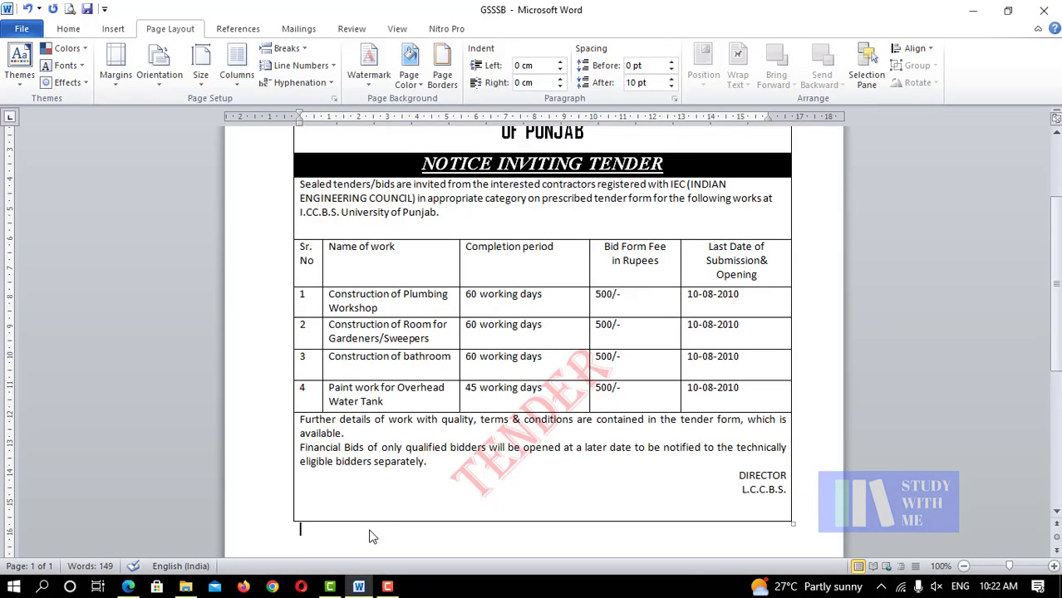
scroll(426, 500, up, 3)
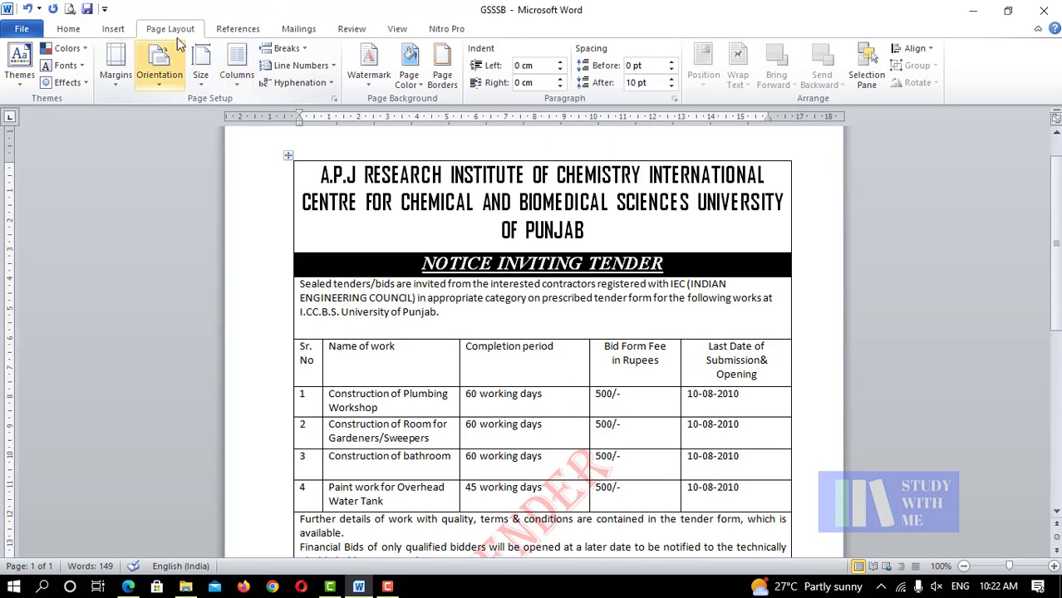
click(119, 81)
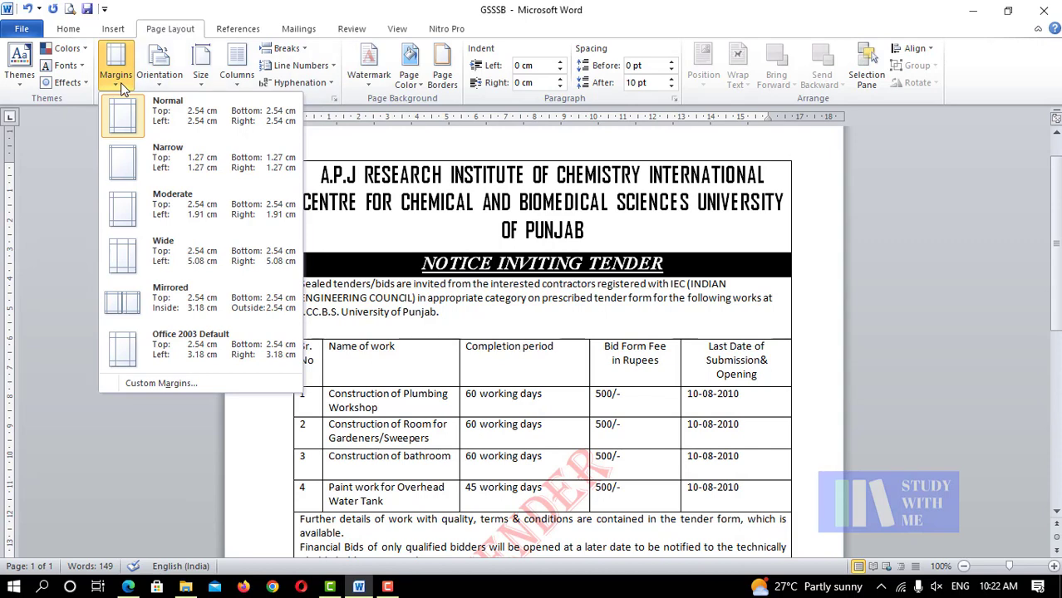
click(165, 161)
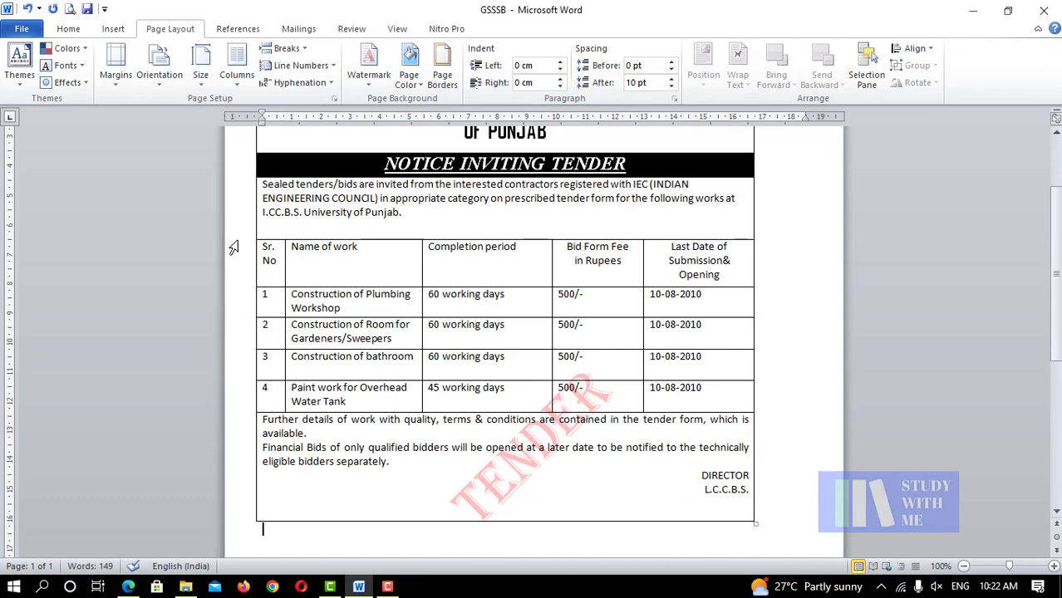
click(114, 74)
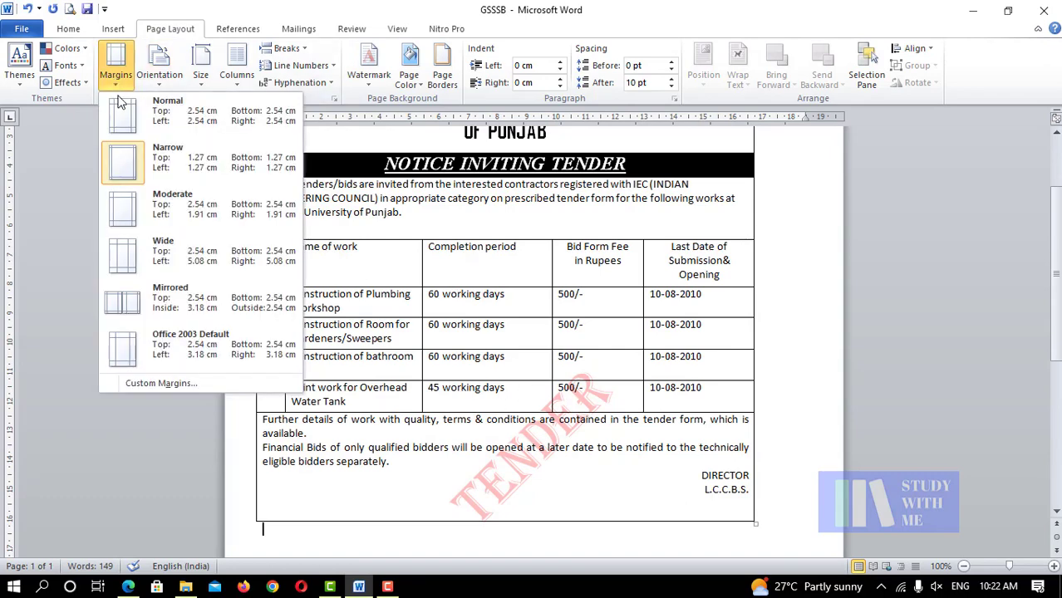
click(125, 211)
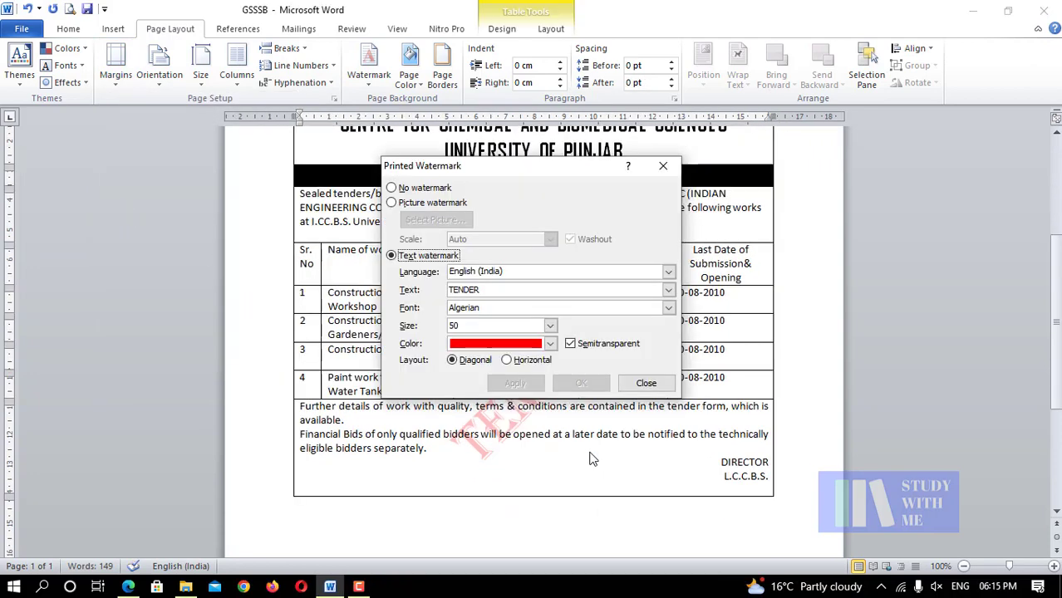
- Close the watermark settings and review the tender notice from its heading to the last row
click(646, 384)
scroll(598, 479, up, 2)
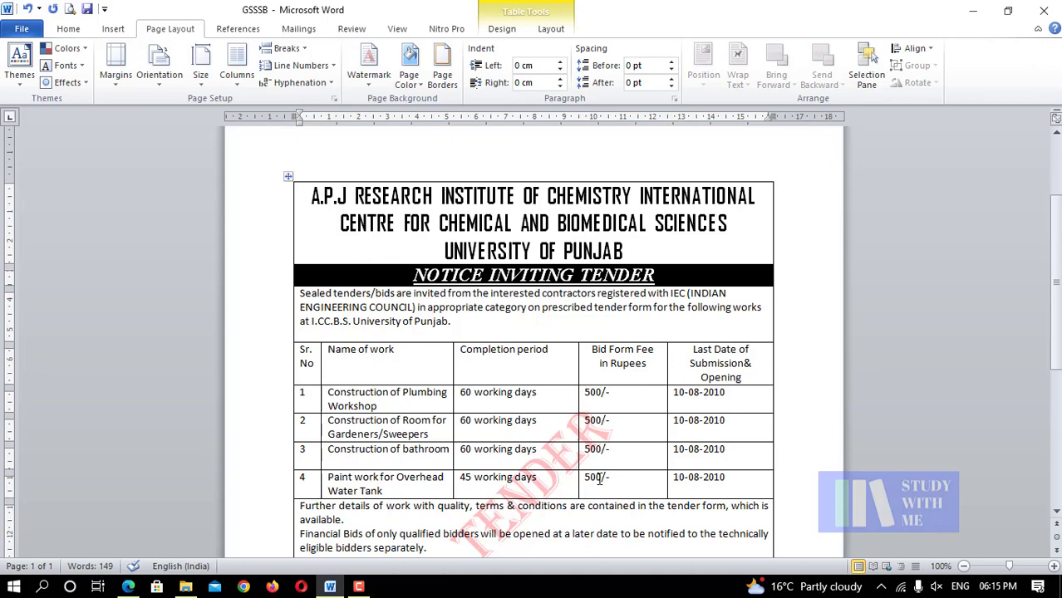
scroll(599, 479, down, 2)
click(695, 487)
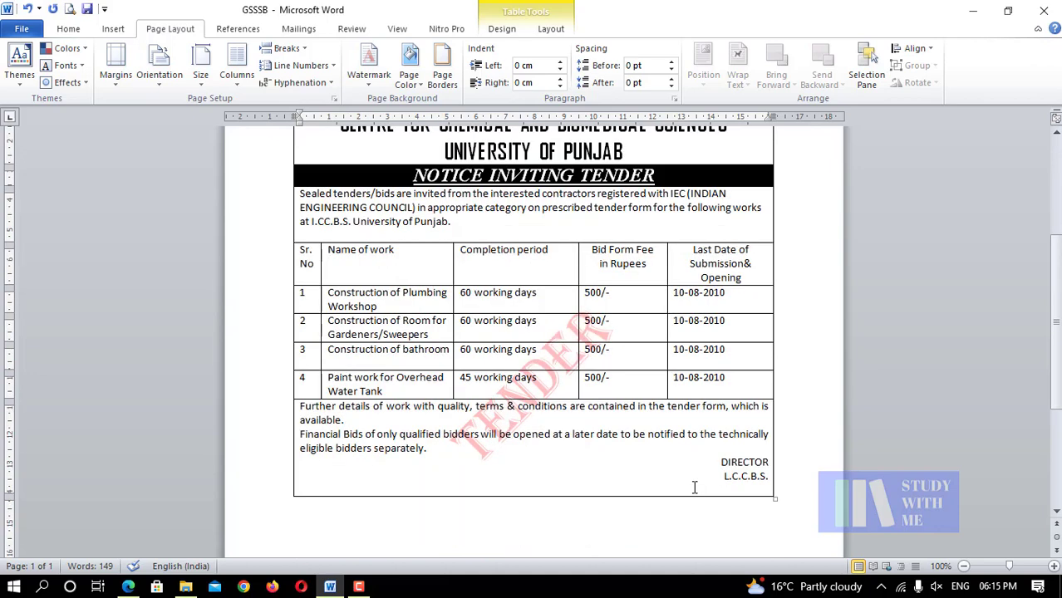